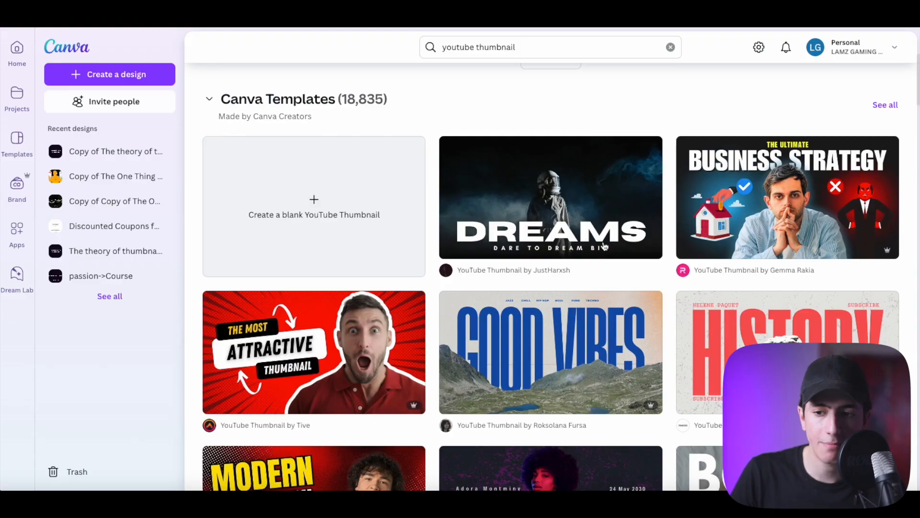
# Create a blank YouTube Thumbnail design from the template search results and dismiss the template suggestions
pyautogui.scroll(-2, 683, 271)
pyautogui.scroll(-1, 677, 259)
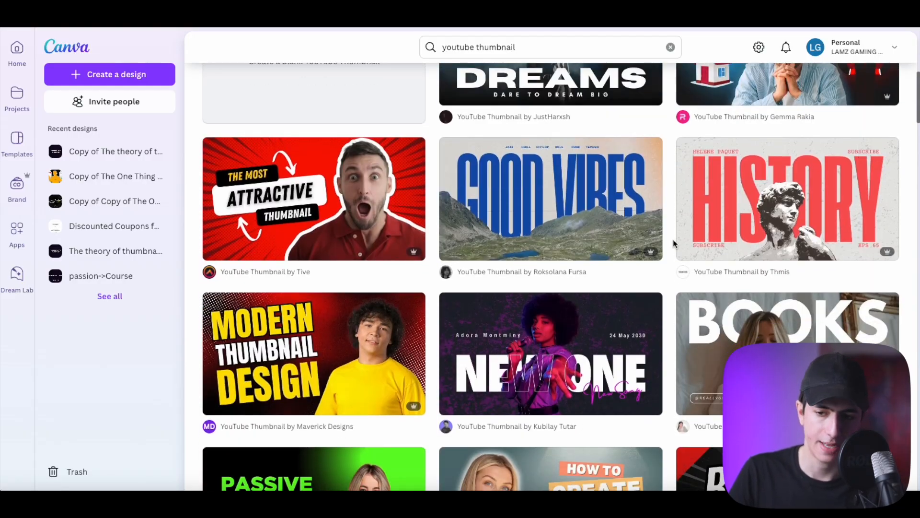
pyautogui.scroll(7, 674, 243)
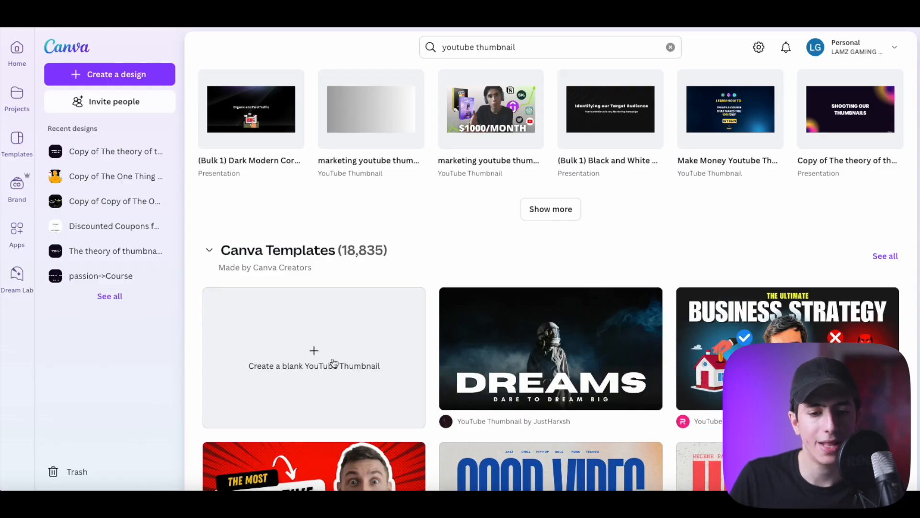
pyautogui.click(317, 359)
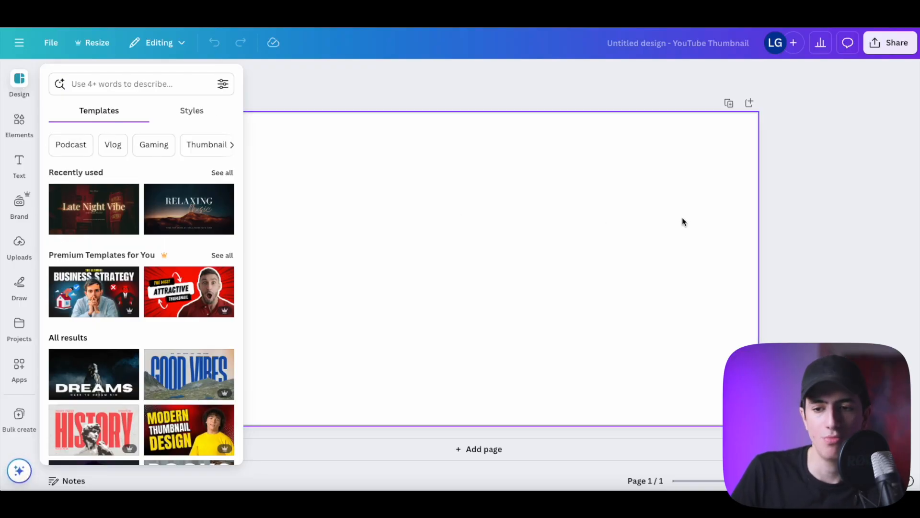
pyautogui.click(466, 174)
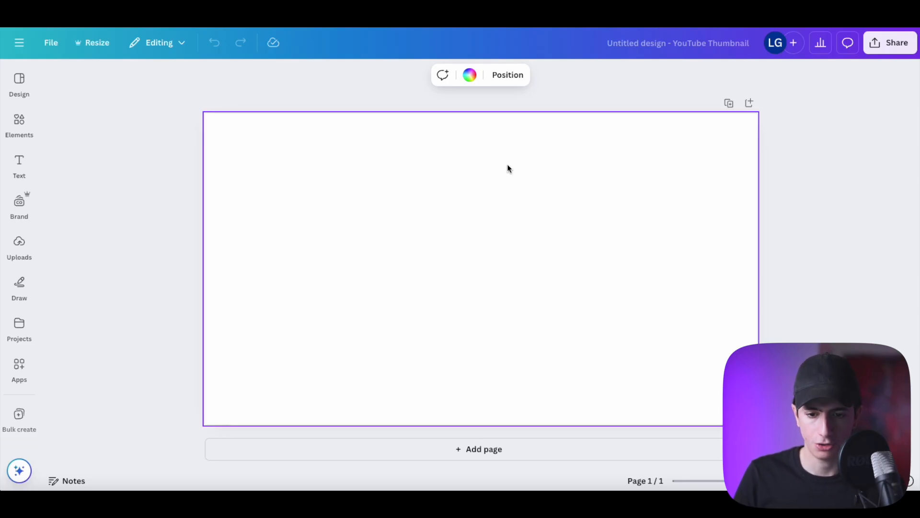
pyautogui.click(846, 197)
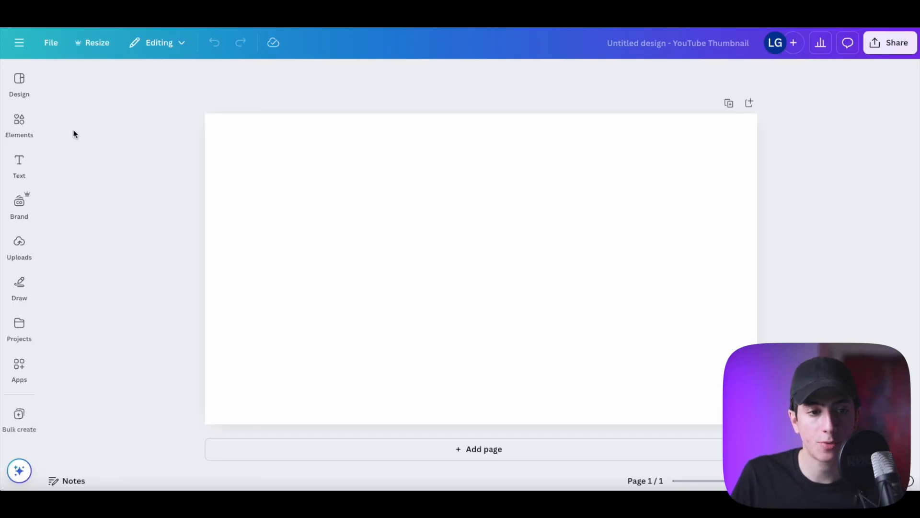
# Duplicate the blank page and delete the copy
pyautogui.moveTo(43, 160)
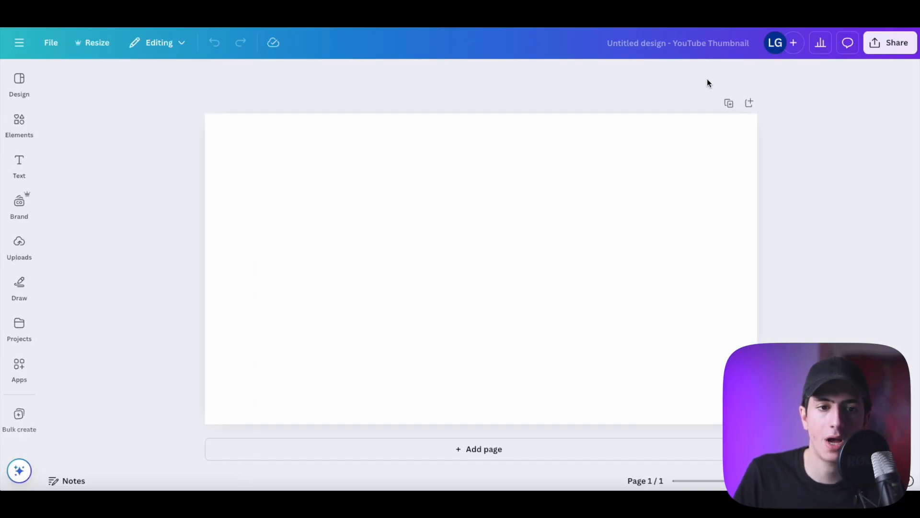
pyautogui.click(729, 104)
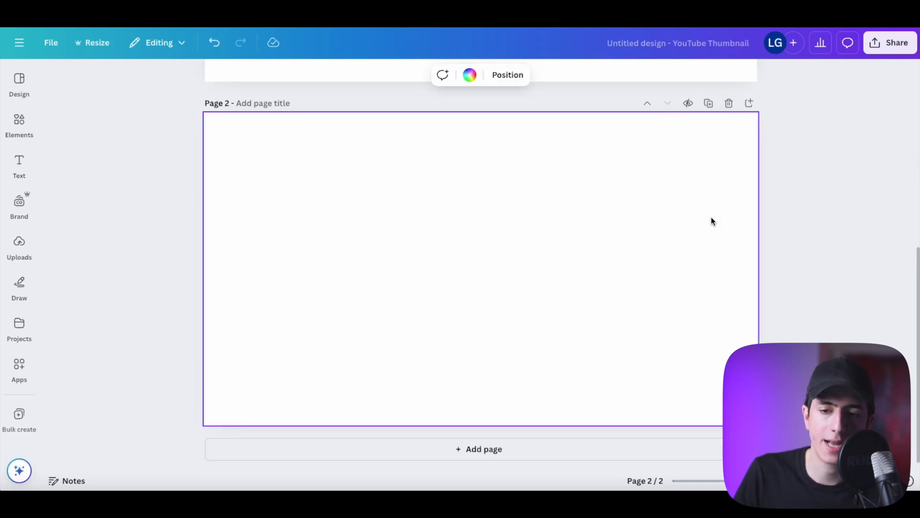
pyautogui.click(730, 104)
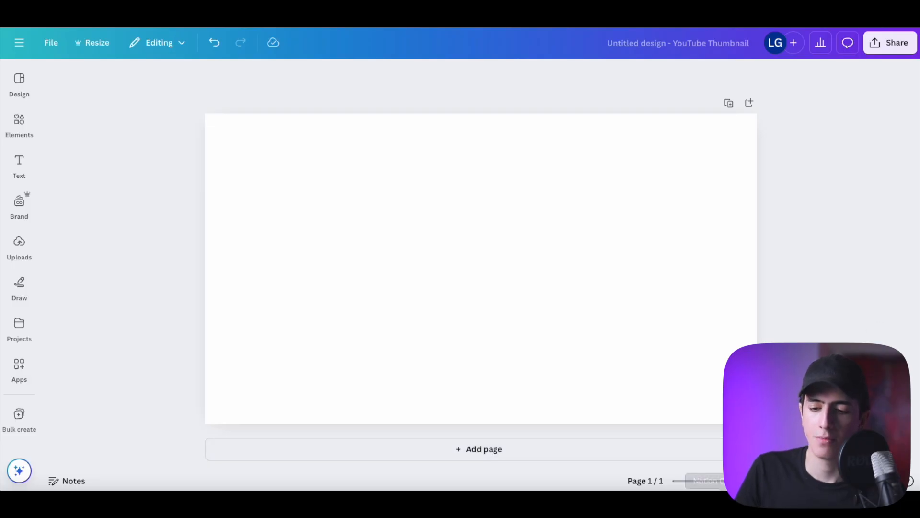
# Zoom in slightly on the page, look at the page overview and return to the single-page view
pyautogui.moveTo(721, 483)
pyautogui.mouseDown()
pyautogui.moveTo(701, 482)
pyautogui.moveTo(748, 482)
pyautogui.moveTo(731, 482)
pyautogui.mouseUp()
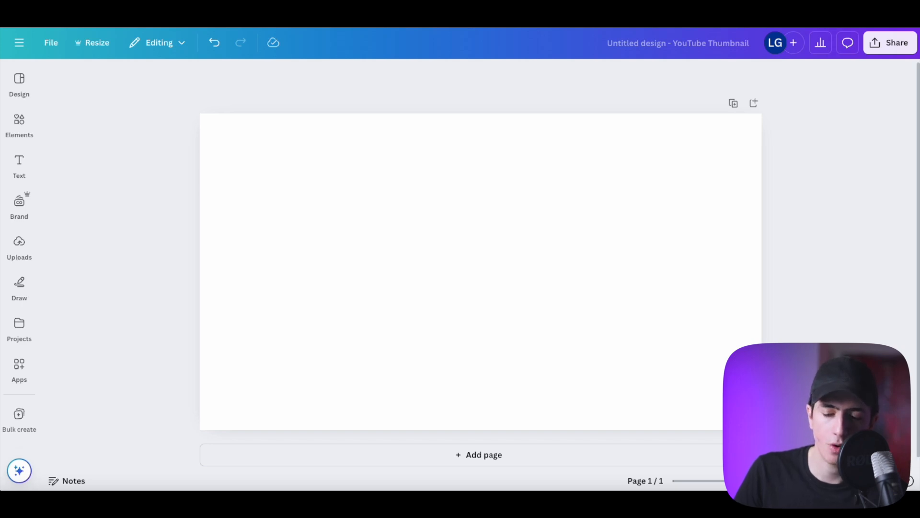
pyautogui.click(864, 481)
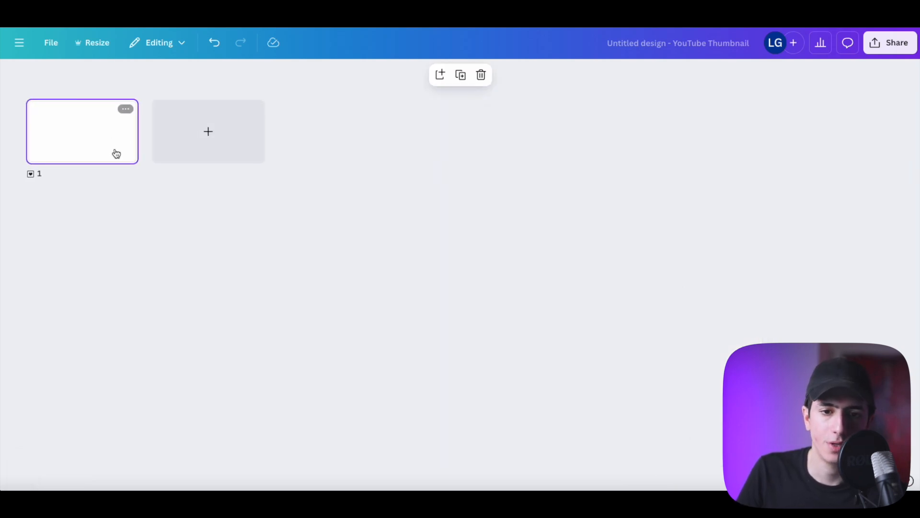
pyautogui.click(864, 481)
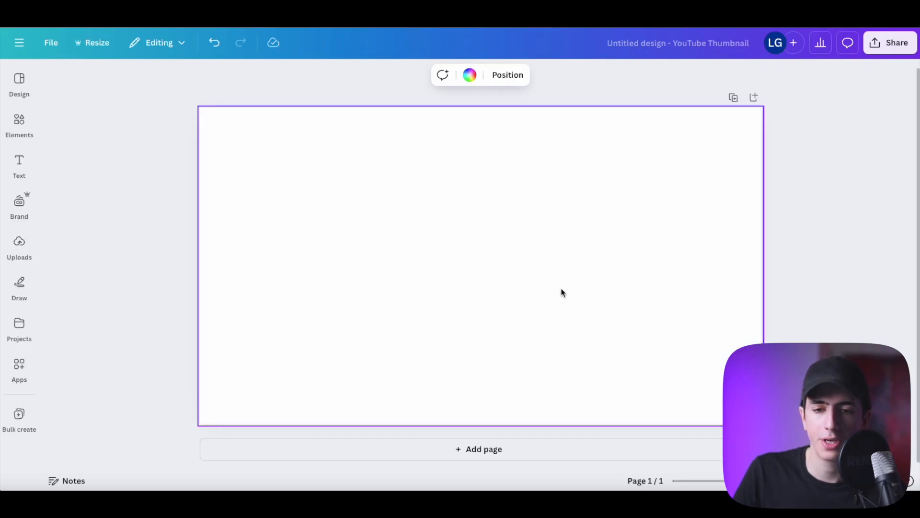
pyautogui.click(802, 193)
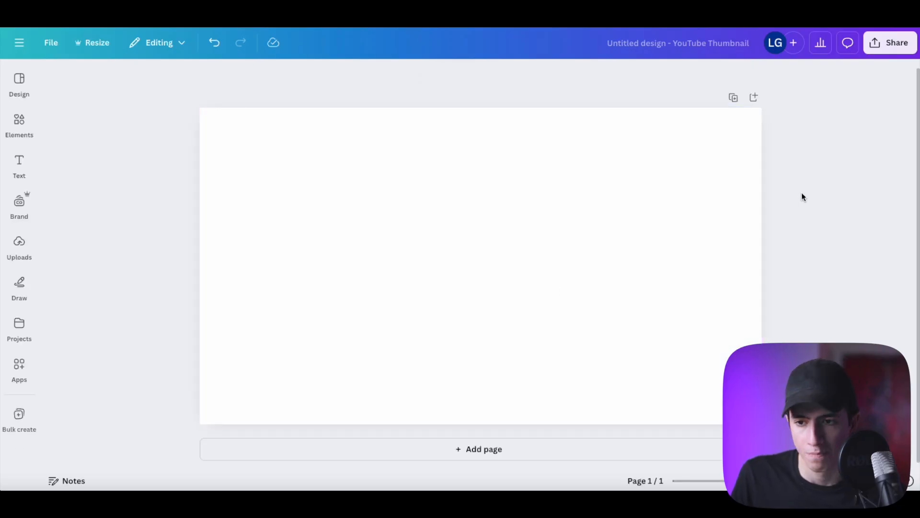
# Try several default gradients as the page's background color, including purple-to-turquoise
pyautogui.click(584, 205)
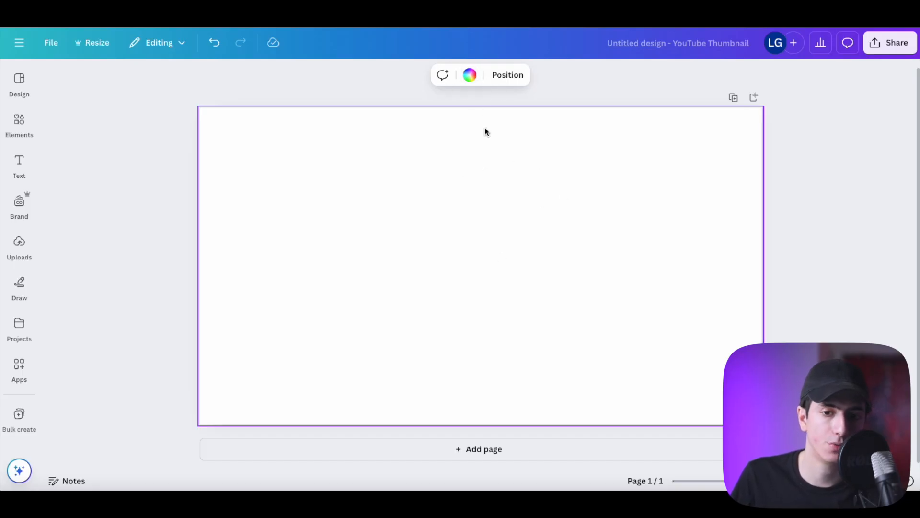
pyautogui.click(470, 75)
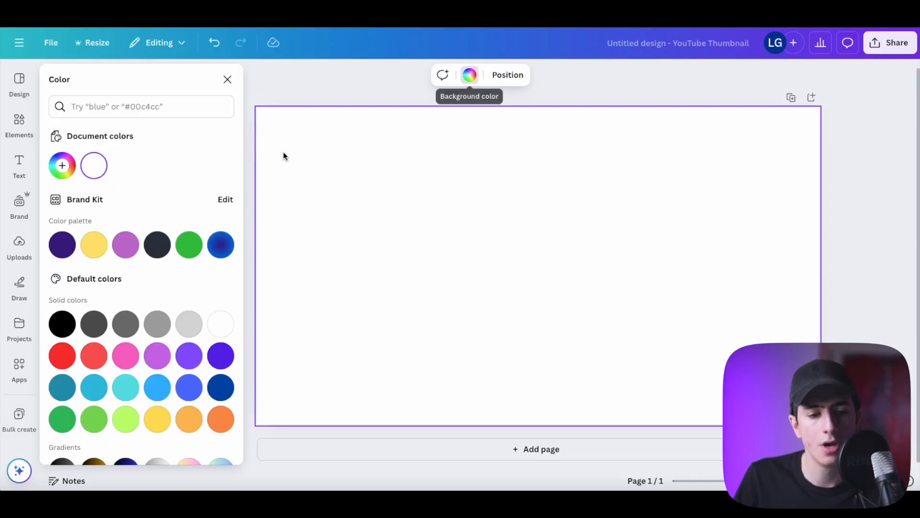
pyautogui.scroll(-3, 67, 326)
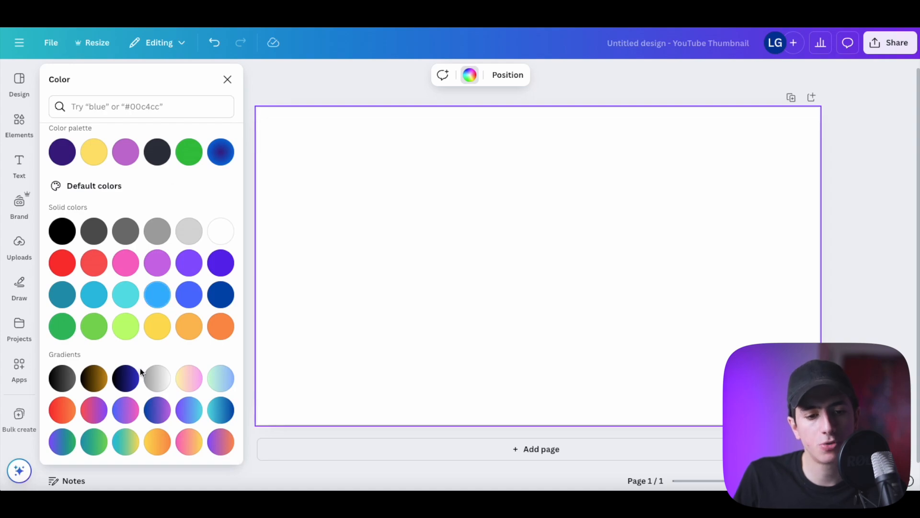
pyautogui.click(126, 378)
pyautogui.click(157, 378)
pyautogui.click(189, 378)
pyautogui.click(189, 418)
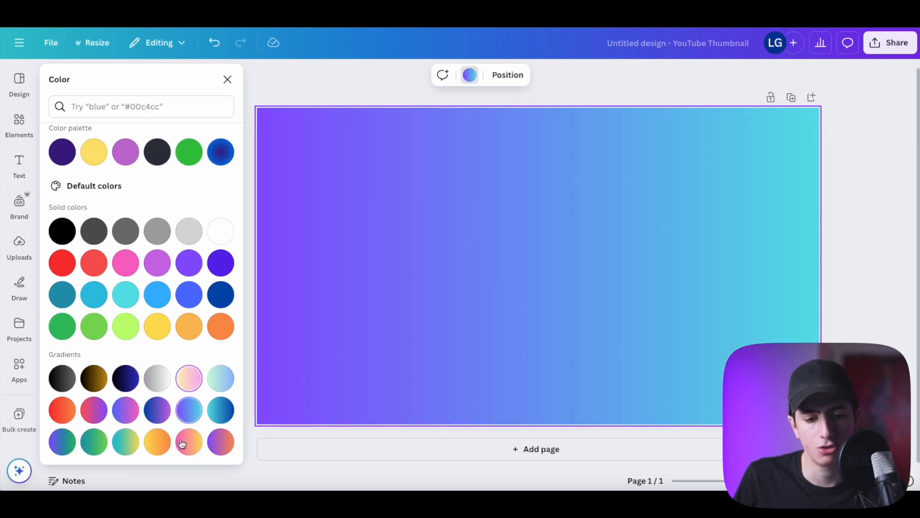
pyautogui.click(189, 440)
pyautogui.click(94, 440)
# Try solid blue, purple and light gray page backgrounds, reset the background to white and close the color choices
pyautogui.click(94, 294)
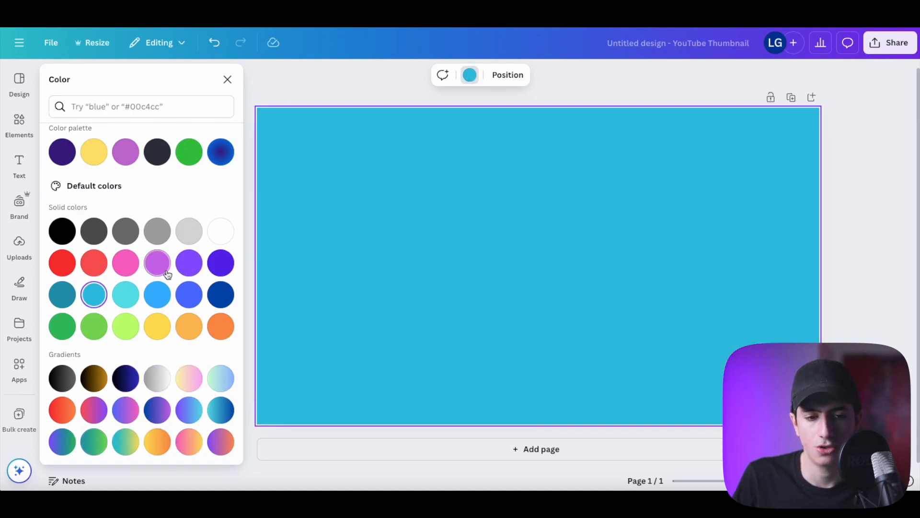
pyautogui.click(158, 263)
pyautogui.click(189, 231)
pyautogui.click(228, 230)
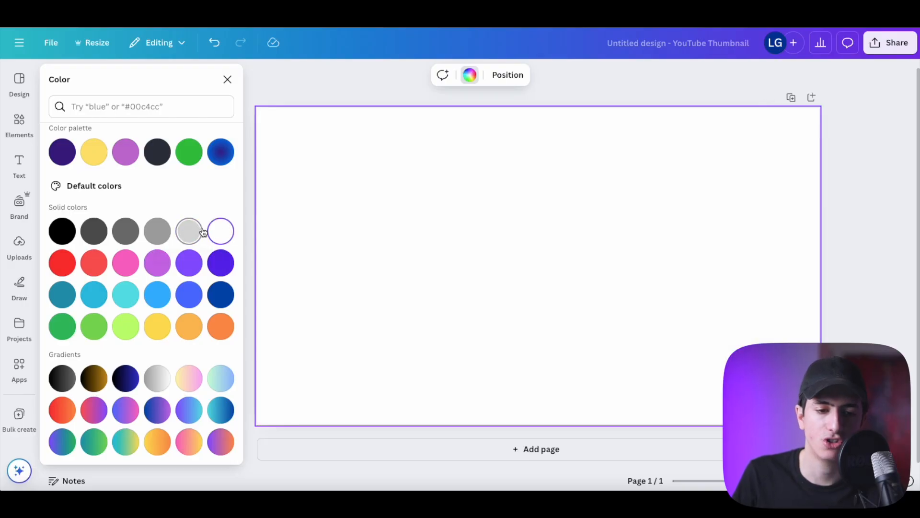
pyautogui.click(228, 80)
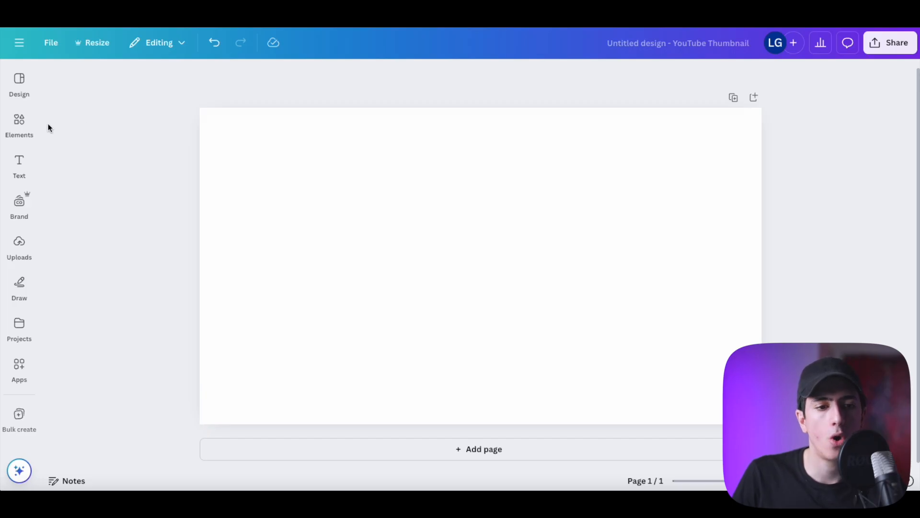
# Find the Green Passive Income Ideas YouTube Thumbnail template, apply it to the blank page and collapse the template list
pyautogui.click(26, 119)
pyautogui.click(22, 83)
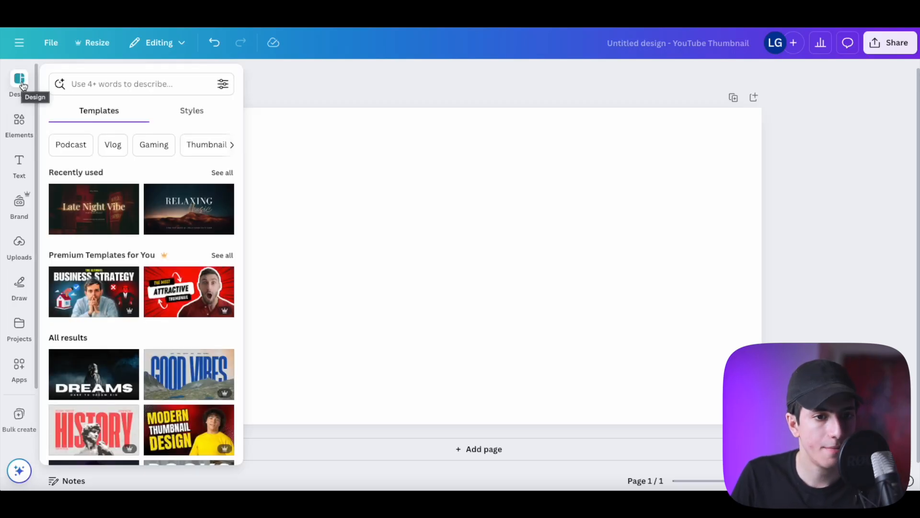
pyautogui.click(23, 86)
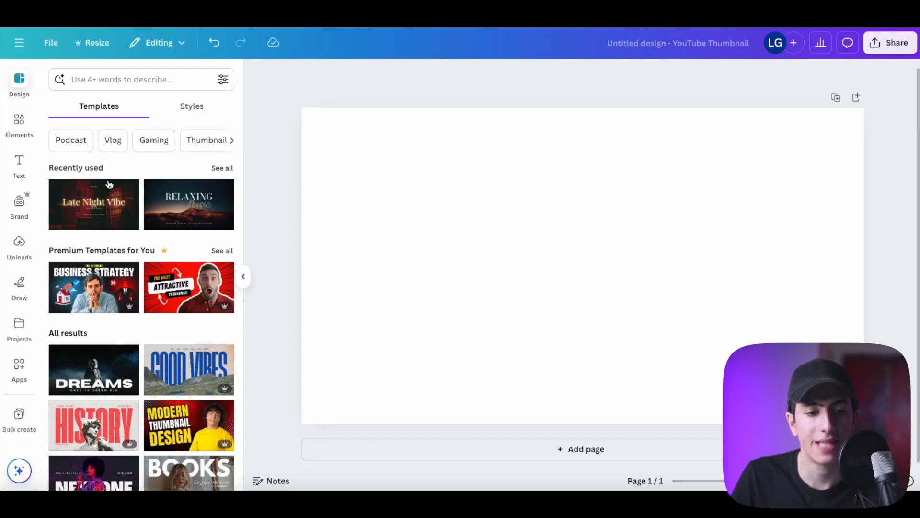
pyautogui.scroll(-1, 109, 295)
pyautogui.scroll(1, 110, 298)
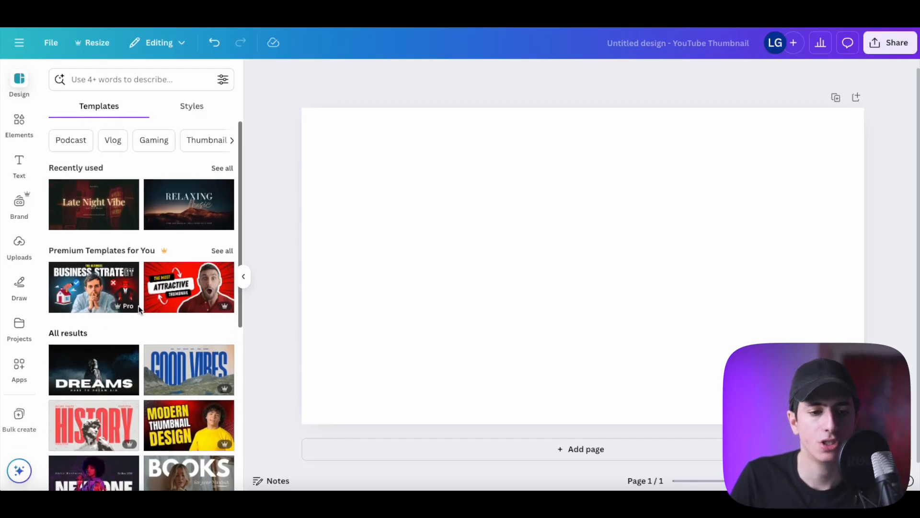
pyautogui.scroll(-5, 171, 254)
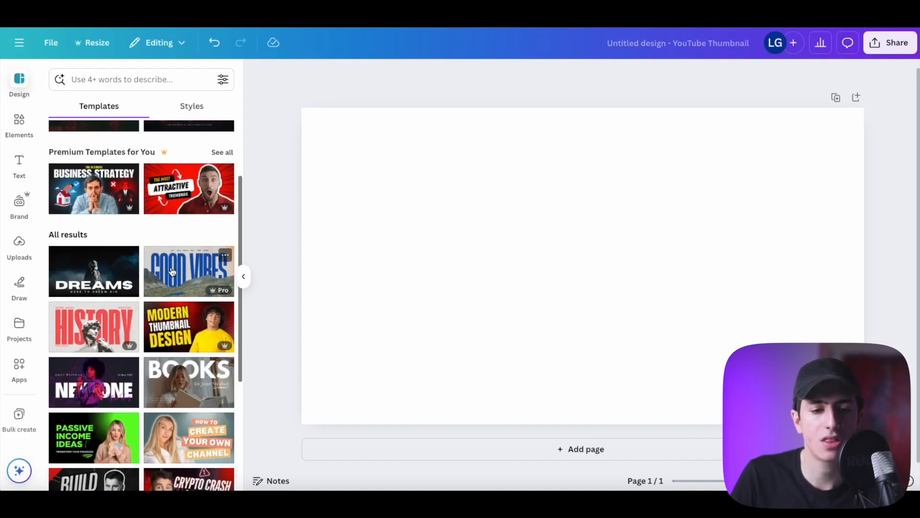
pyautogui.scroll(-2, 171, 264)
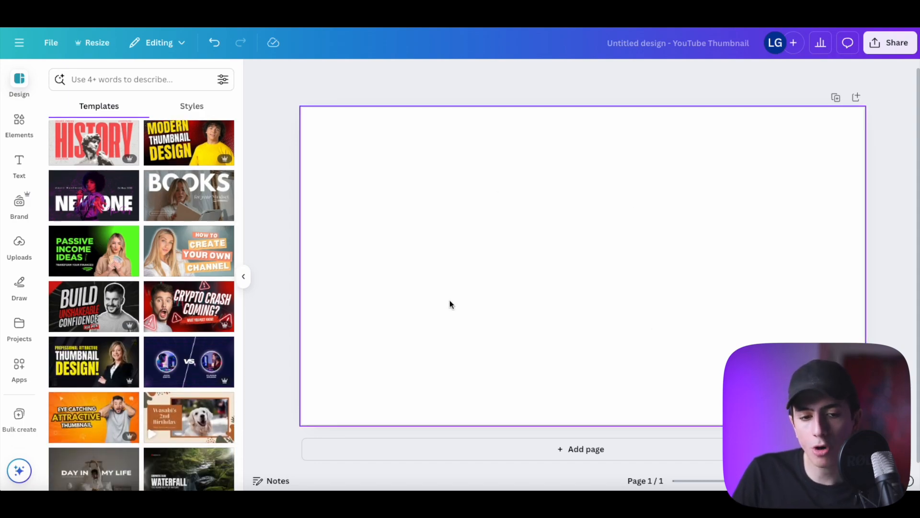
pyautogui.scroll(-3, 166, 336)
pyautogui.scroll(4, 166, 361)
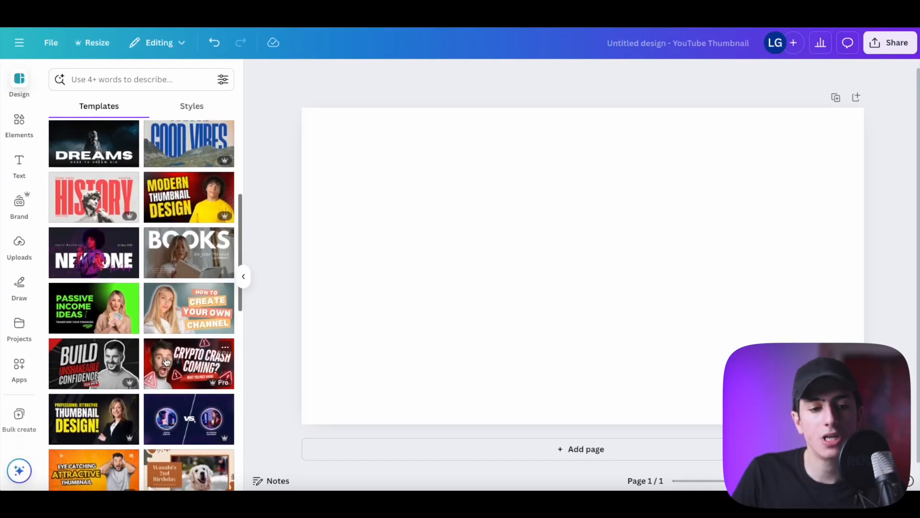
pyautogui.click(94, 314)
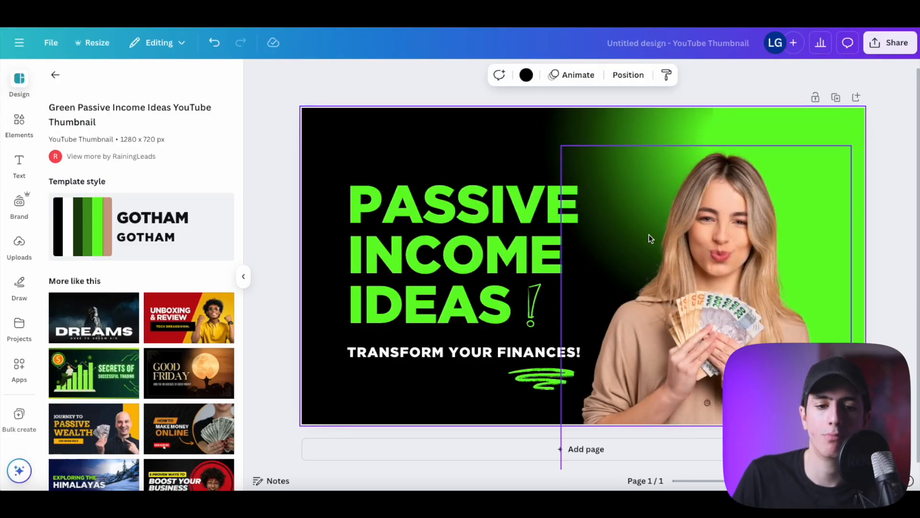
pyautogui.click(245, 276)
# Move the "PASSIVE INCOME IDEAS" heading up and shift the "TRANSFORM YOUR FINANCES!" line slightly left
pyautogui.moveTo(372, 264); pyautogui.dragTo(372, 234)
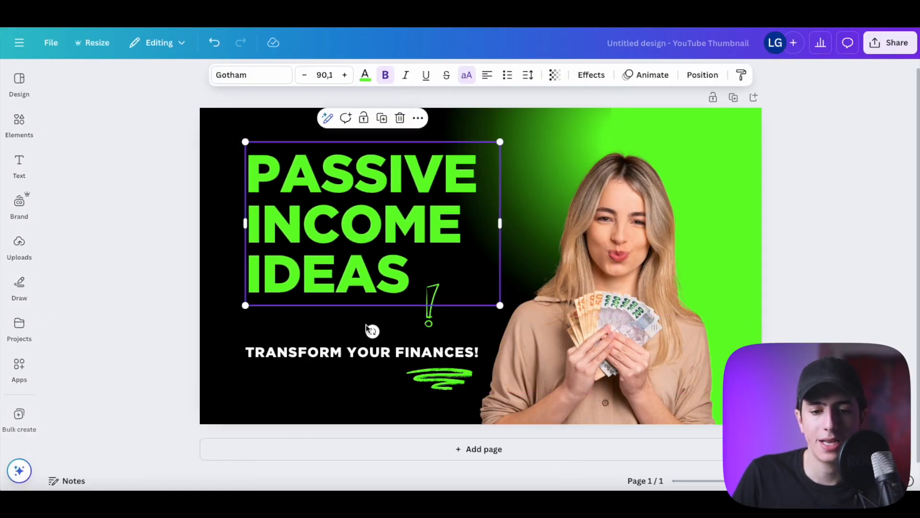
pyautogui.moveTo(369, 349); pyautogui.dragTo(341, 343)
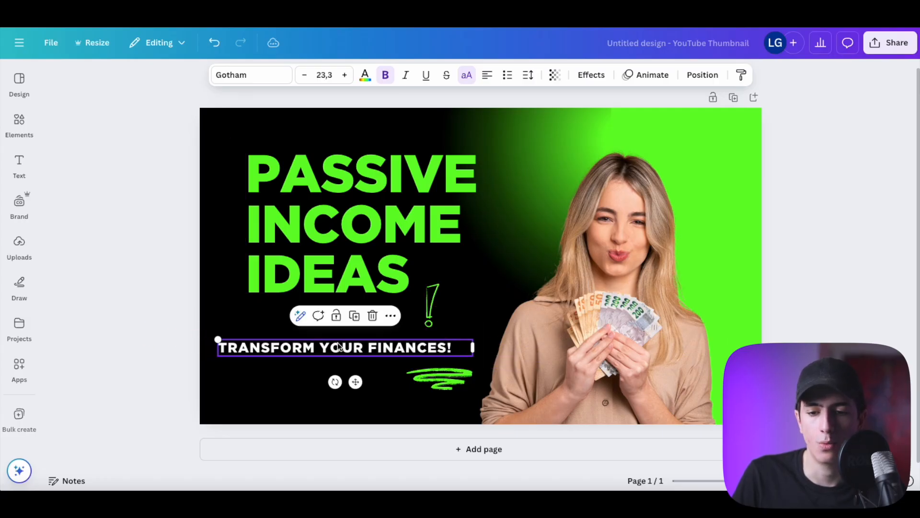
# Reposition and delete the photo of the woman holding money, and undo these photo changes
pyautogui.moveTo(667, 348); pyautogui.dragTo(694, 306)
pyautogui.press('Delete')
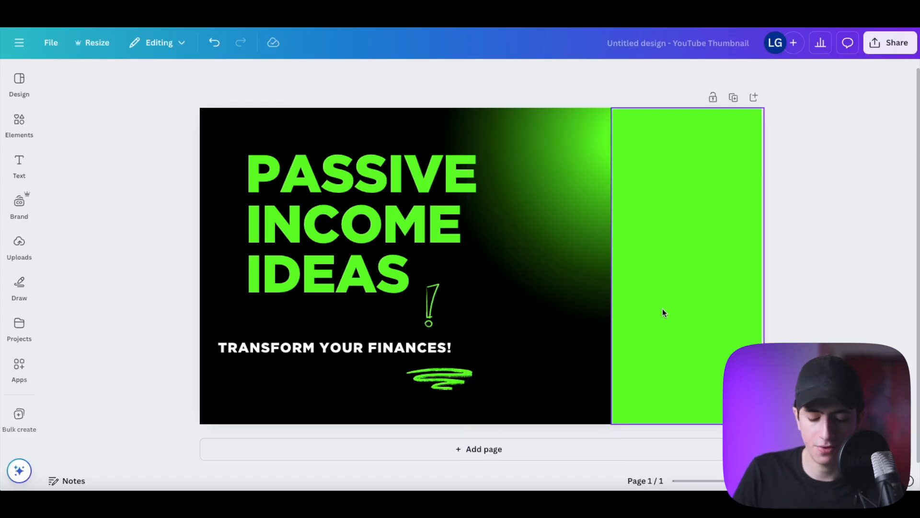
pyautogui.hotkey('ctrl', 'z')
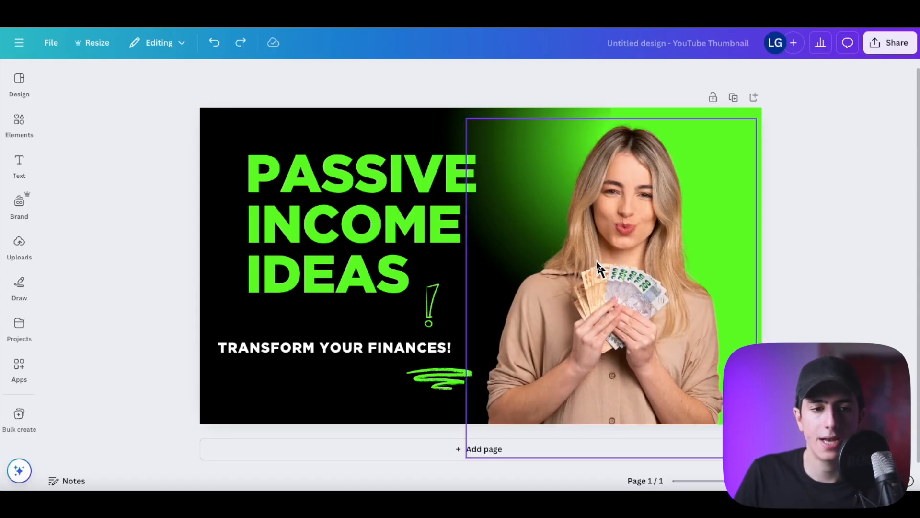
pyautogui.hotkey('ctrl', 'z')
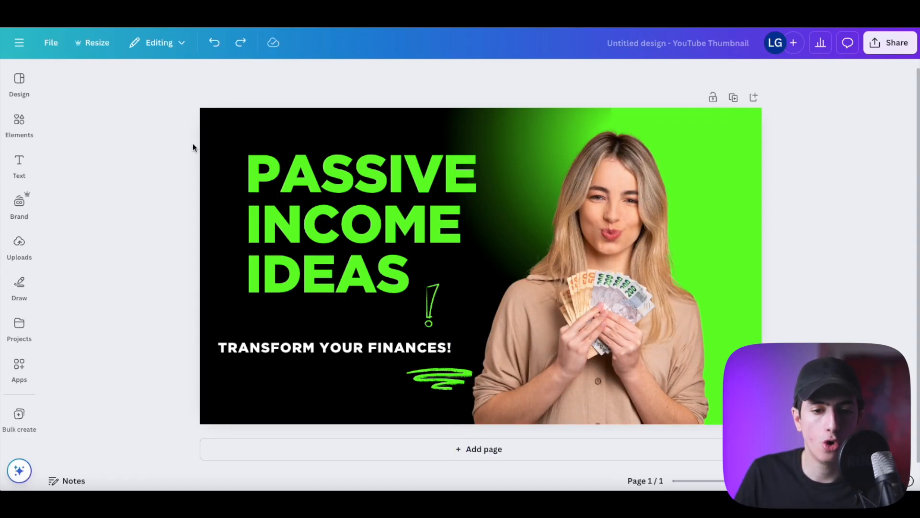
pyautogui.hotkey('ctrl', 'z')
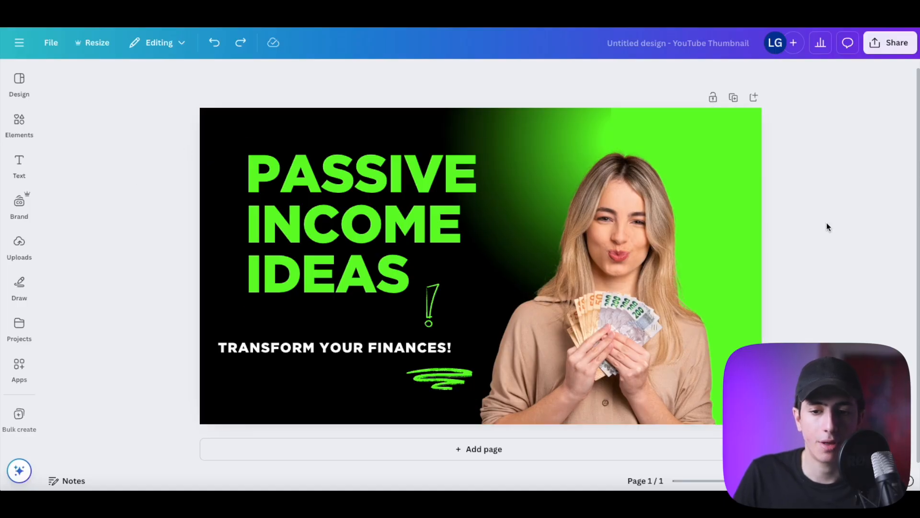
# Undo the text moves and the applied template to restore the blank page
pyautogui.hotkey('ctrl', 'z')
pyautogui.hotkey('ctrl', 'z')
pyautogui.hotkey('ctrl', 'z')
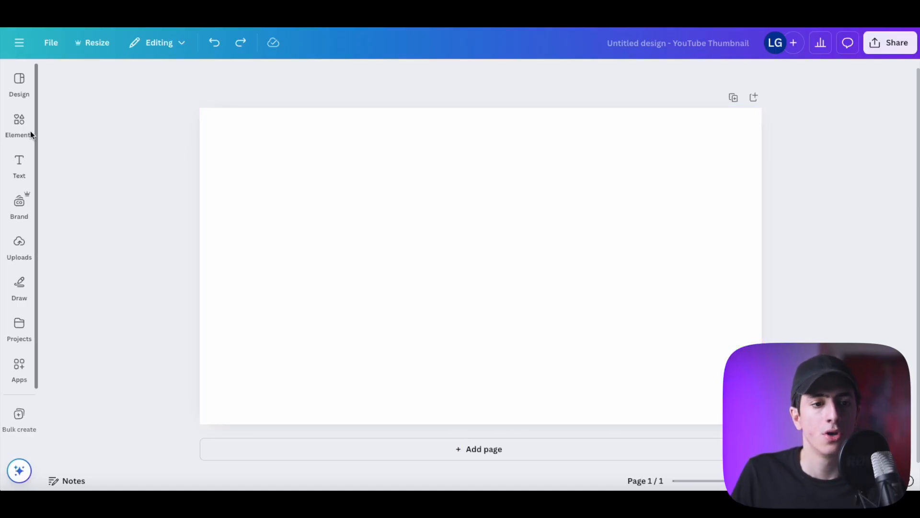
# Reopen the design templates and go back from the template's details to the full list
pyautogui.click(21, 81)
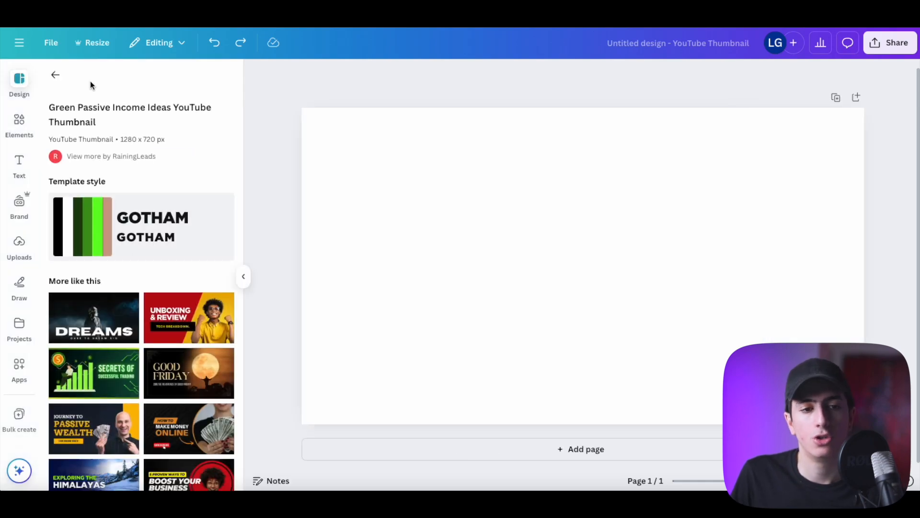
pyautogui.click(55, 75)
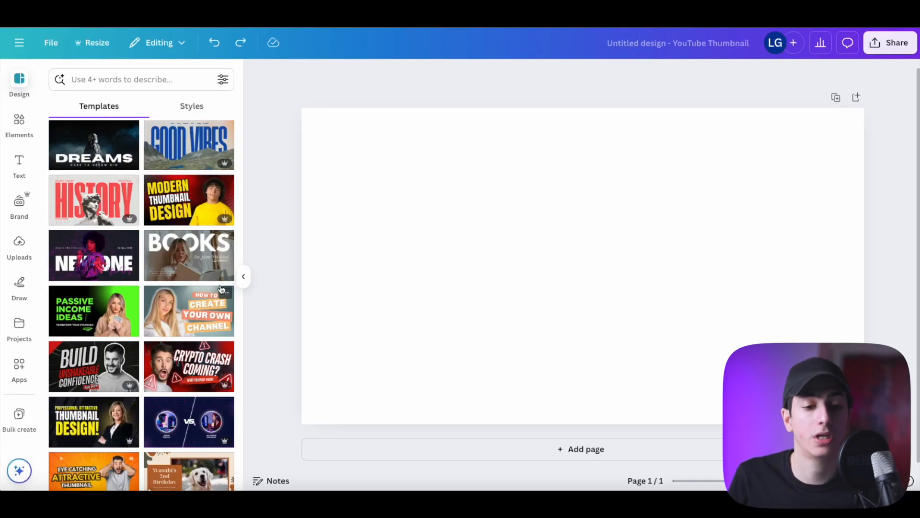
# Apply the blue "MODERN THUMBNAIL DESIGN" template with the man in a suit to the blank page
pyautogui.scroll(-1, 187, 323)
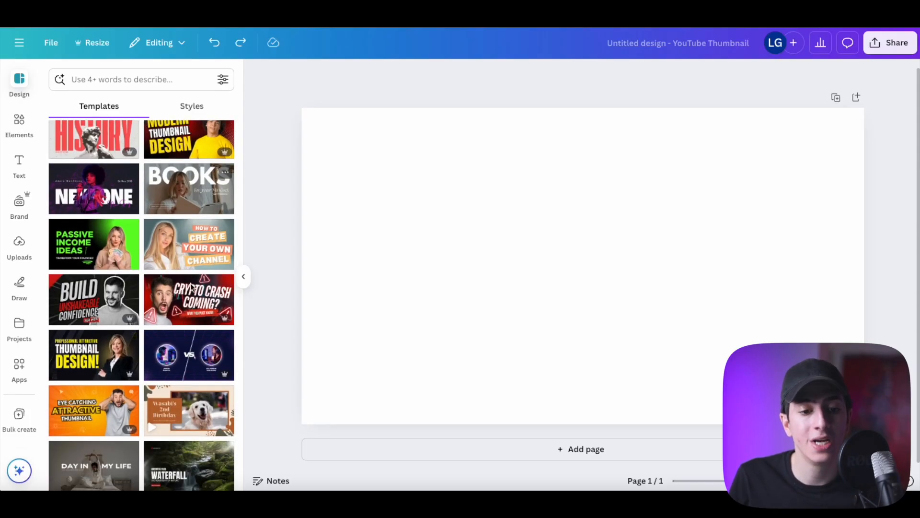
pyautogui.scroll(-2, 122, 331)
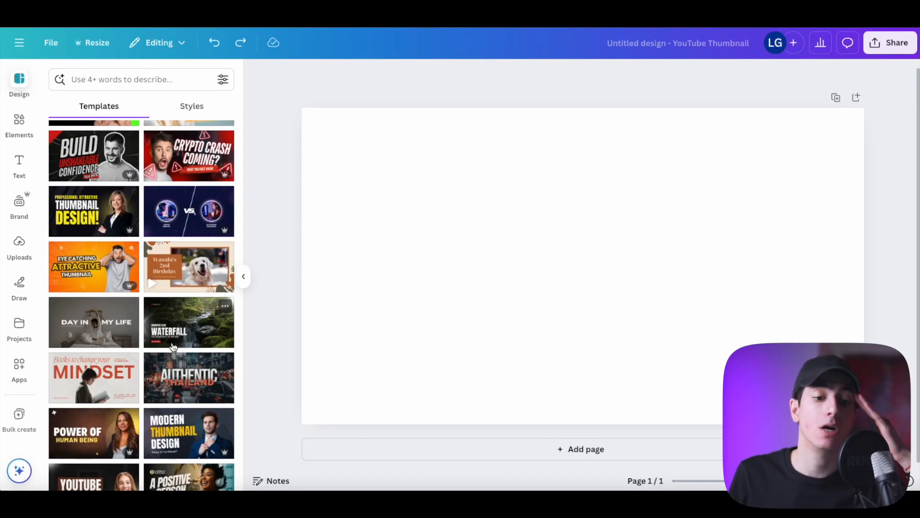
pyautogui.scroll(-2, 169, 379)
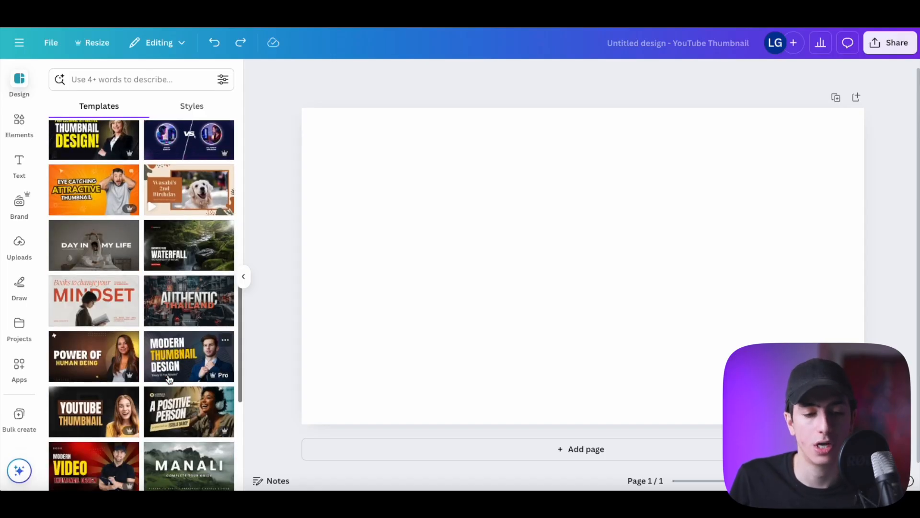
pyautogui.click(191, 360)
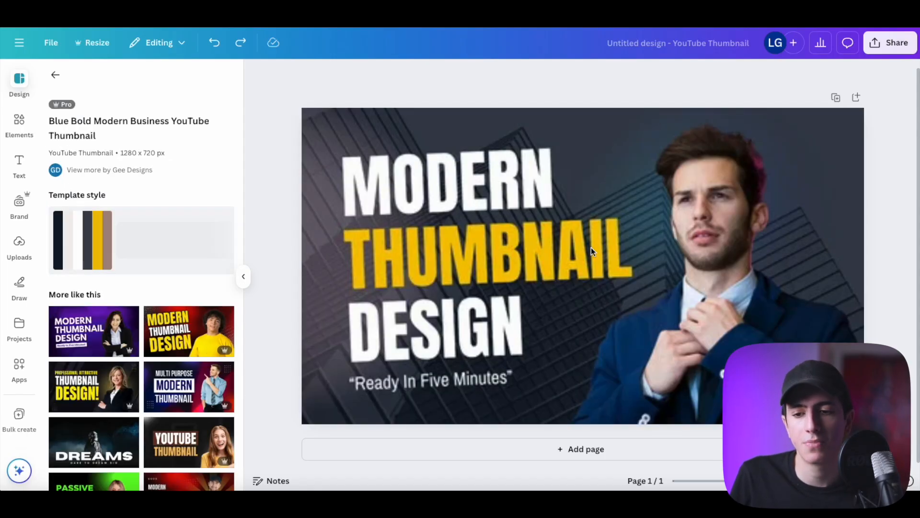
# Shift the photo of the man in the suit slightly and delete it from the thumbnail
pyautogui.click(704, 284)
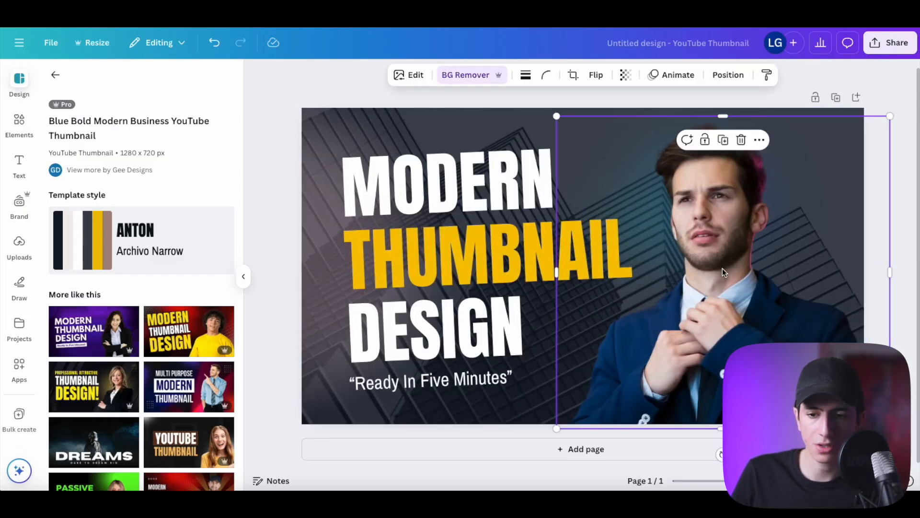
pyautogui.moveTo(723, 269)
pyautogui.mouseDown()
pyautogui.moveTo(682, 235)
pyautogui.moveTo(709, 276)
pyautogui.mouseUp()
pyautogui.press('Delete')
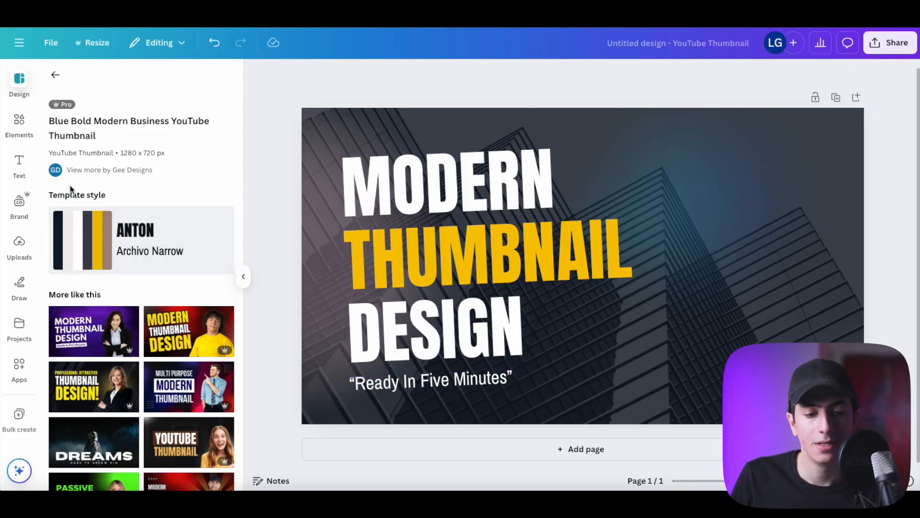
# Browse the templates similar to the applied one, then return to the full template list and look further through it
pyautogui.scroll(-2, 155, 273)
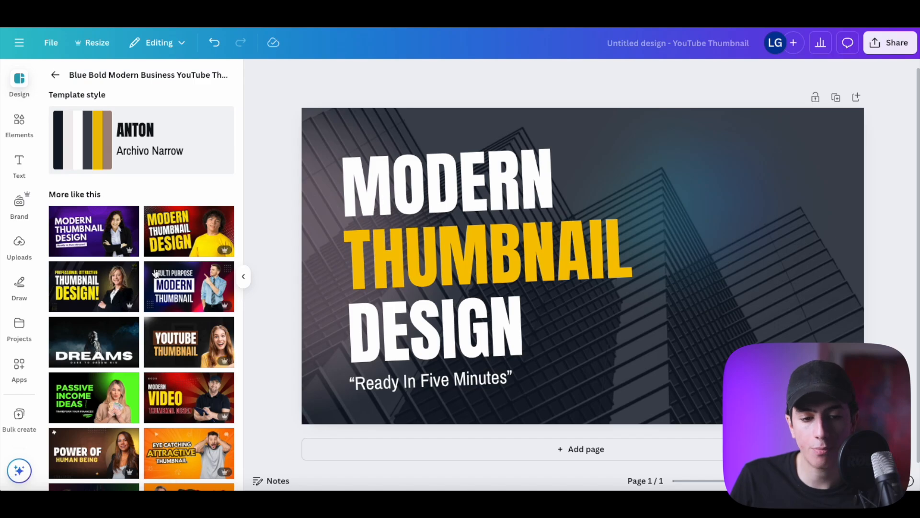
pyautogui.scroll(-2, 155, 273)
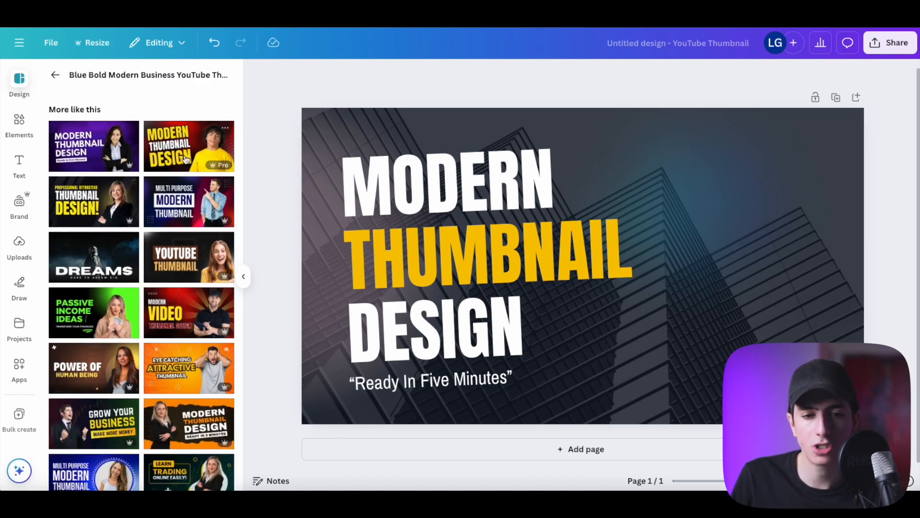
pyautogui.scroll(-1, 186, 160)
pyautogui.scroll(-2, 168, 235)
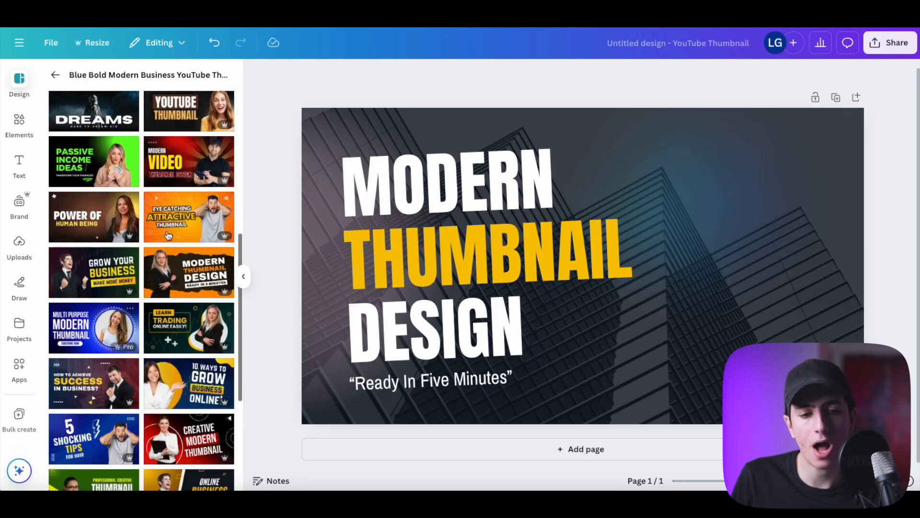
pyautogui.scroll(-2, 129, 407)
pyautogui.scroll(-3, 126, 389)
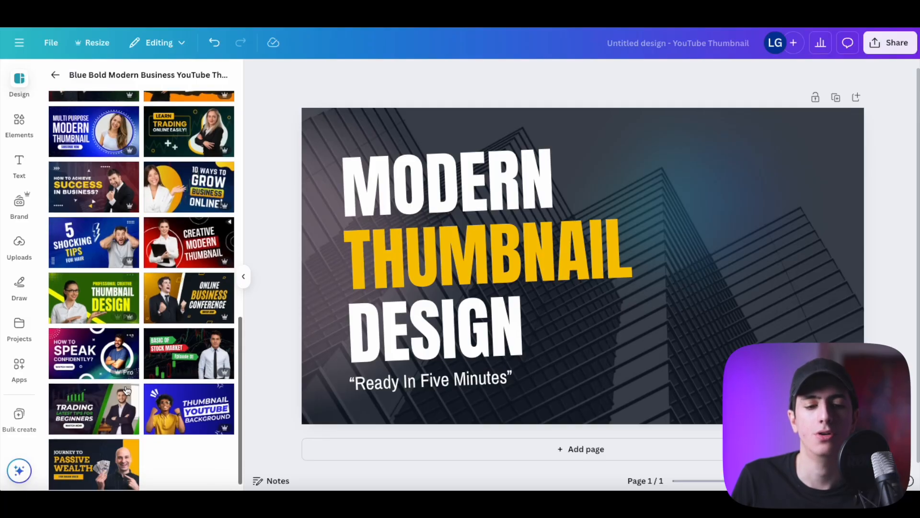
pyautogui.scroll(1, 180, 327)
pyautogui.click(143, 74)
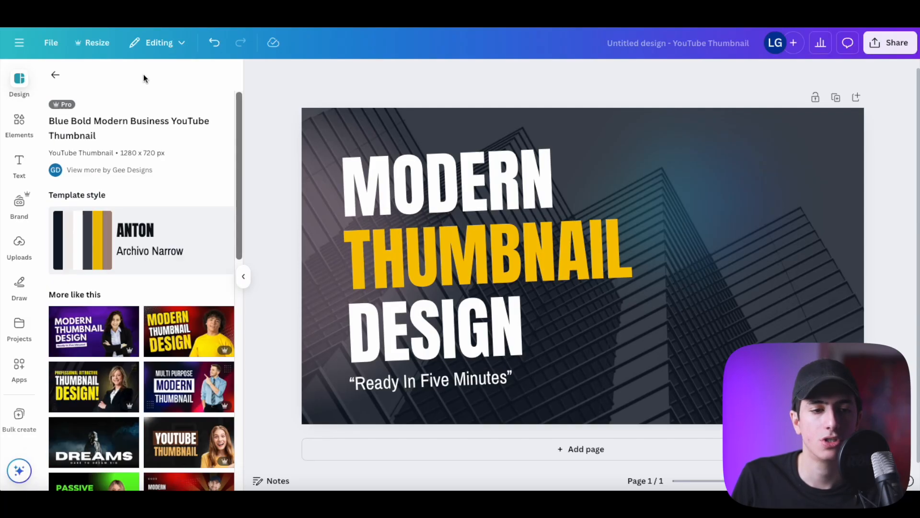
pyautogui.click(56, 77)
pyautogui.scroll(-5, 144, 327)
pyautogui.scroll(-2, 140, 361)
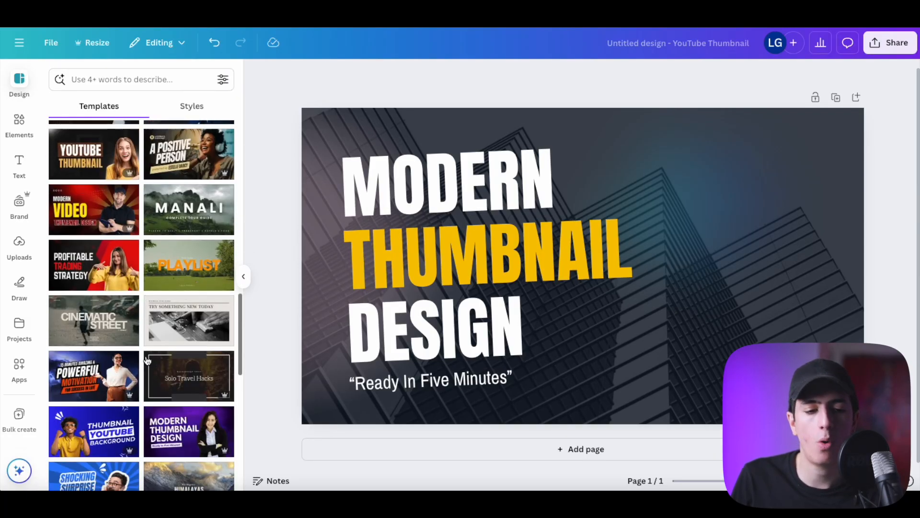
# Add a second page to the design and delete it again
pyautogui.click(824, 340)
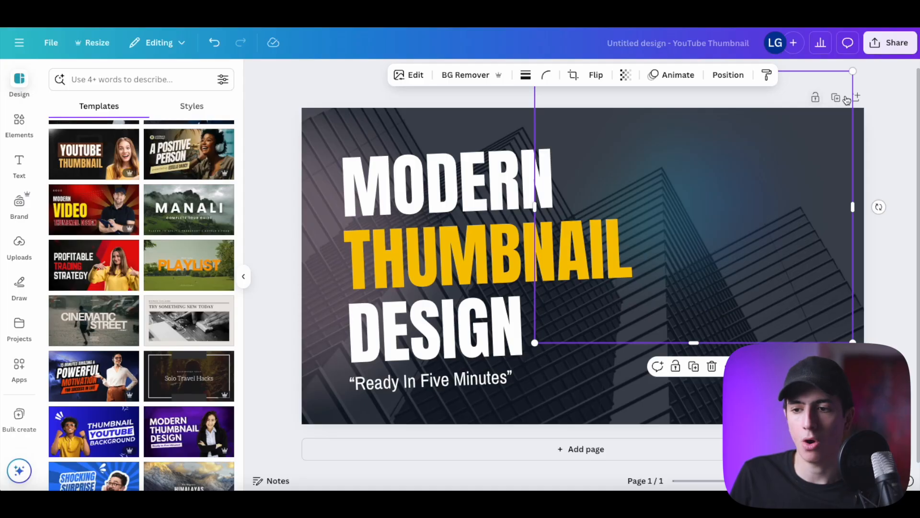
pyautogui.click(605, 447)
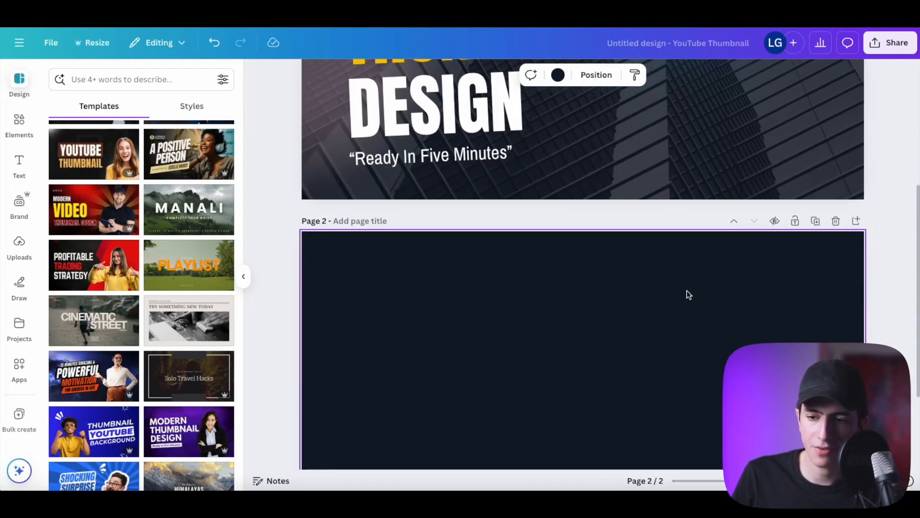
pyautogui.scroll(5, 834, 216)
pyautogui.click(821, 223)
pyautogui.click(839, 106)
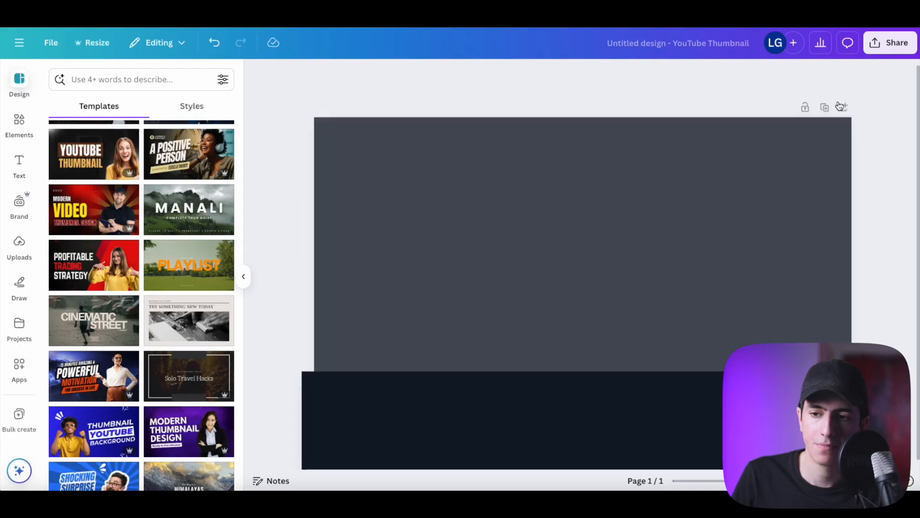
# Apply the yellow and green "PLAYLIST" park template to the page and browse the templates similar to it
pyautogui.click(182, 268)
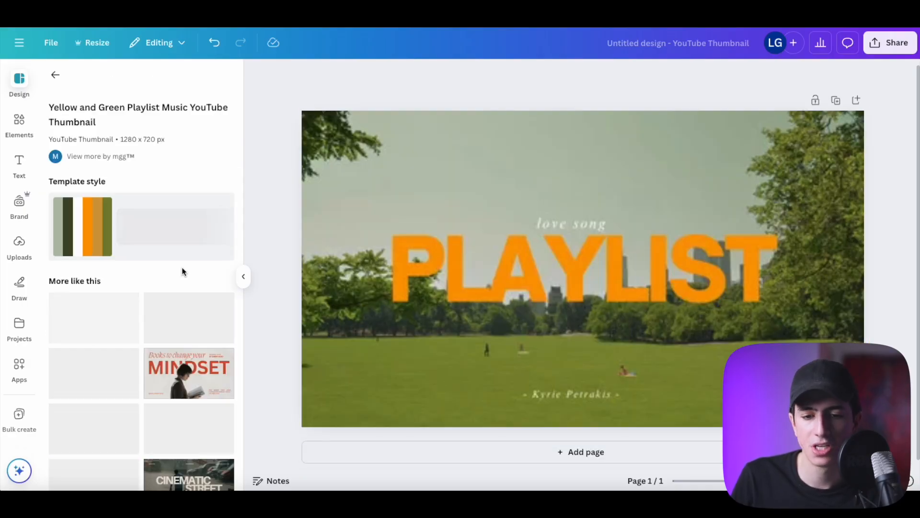
pyautogui.click(350, 237)
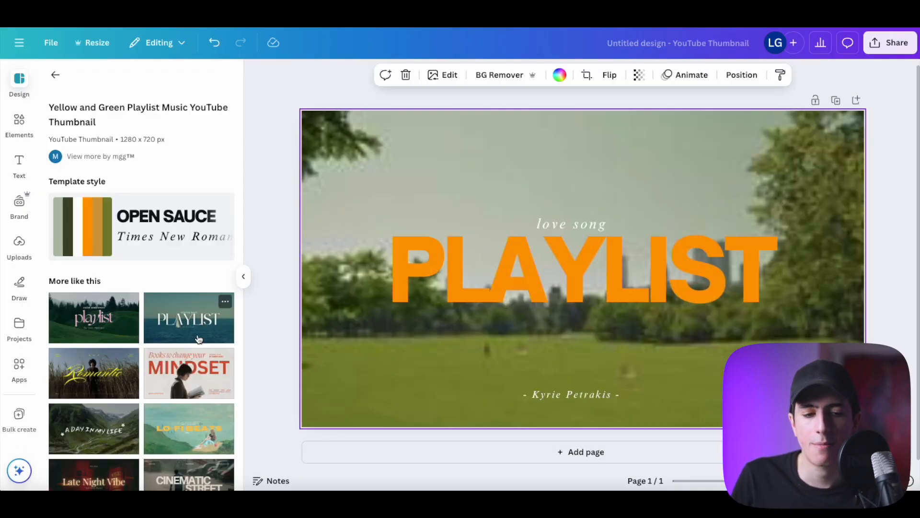
pyautogui.scroll(-3, 160, 367)
pyautogui.scroll(-2, 160, 367)
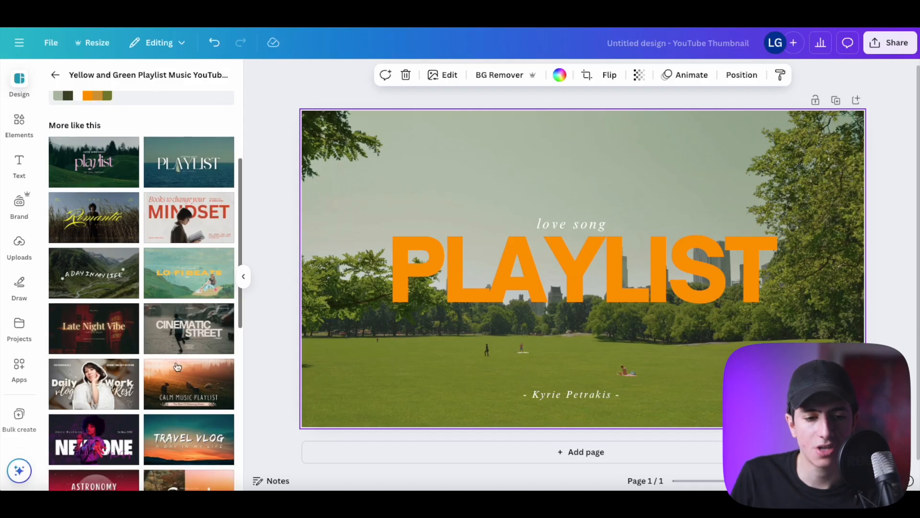
pyautogui.scroll(-3, 161, 287)
pyautogui.scroll(-2, 161, 287)
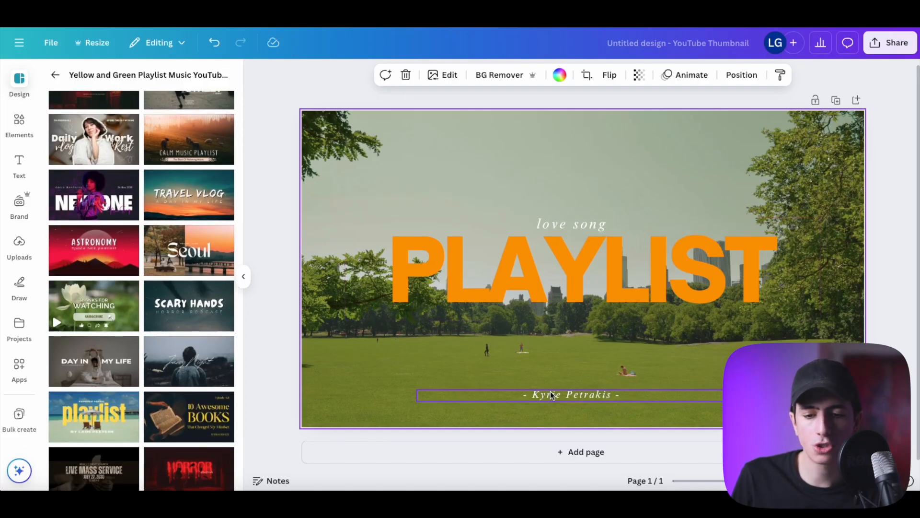
pyautogui.click(55, 75)
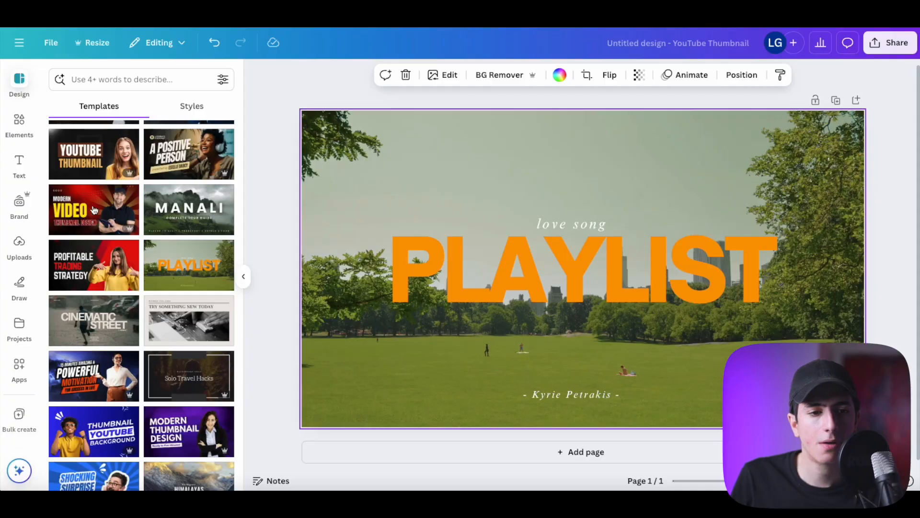
# Look through the available styles, including font combinations and color palettes, and return to the templates
pyautogui.click(198, 108)
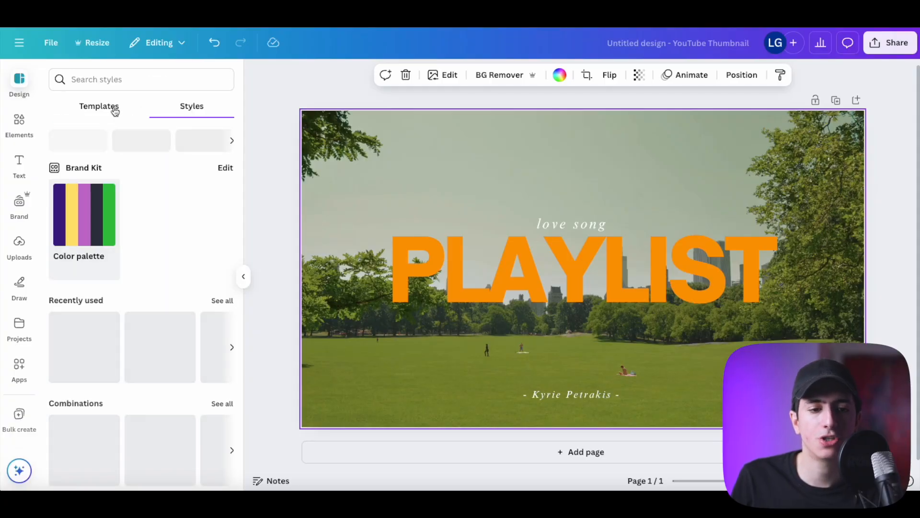
pyautogui.scroll(-2, 120, 377)
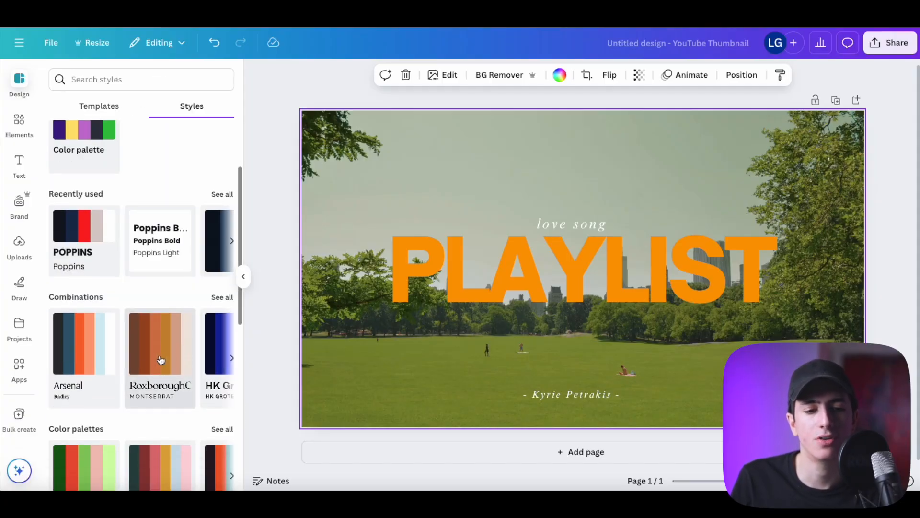
pyautogui.scroll(3, 160, 355)
pyautogui.click(107, 108)
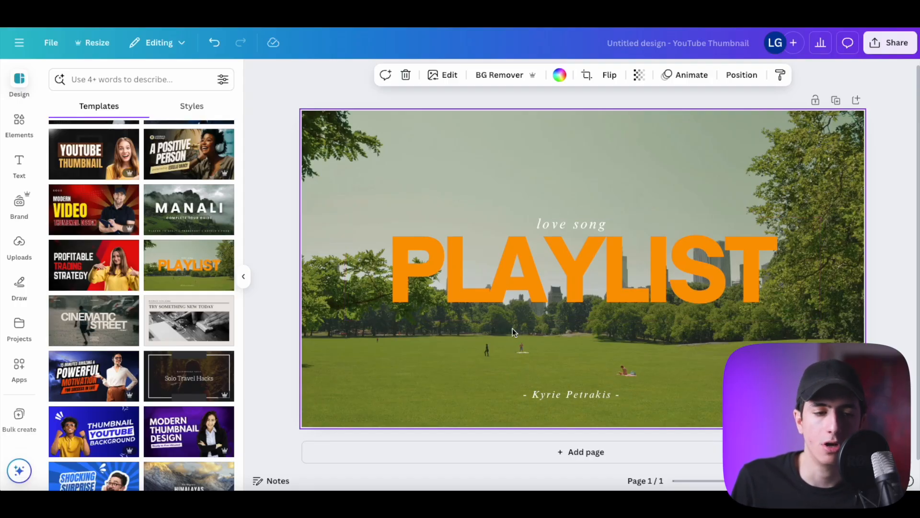
# Search the elements library for "tennis ball"
pyautogui.click(25, 121)
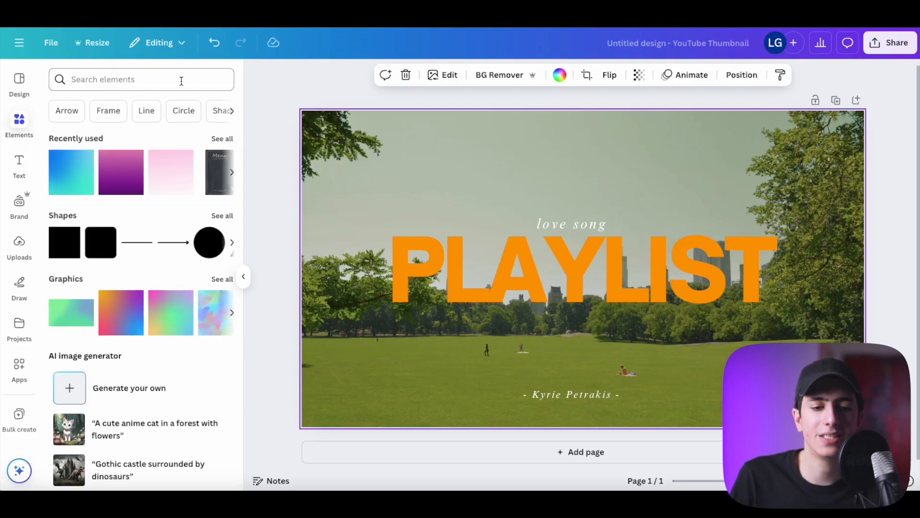
pyautogui.click(131, 78)
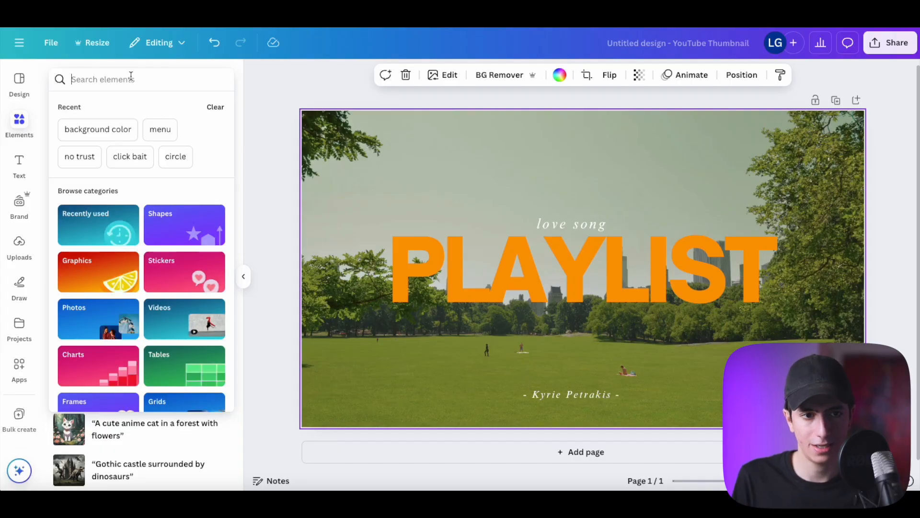
pyautogui.write('Tennis')
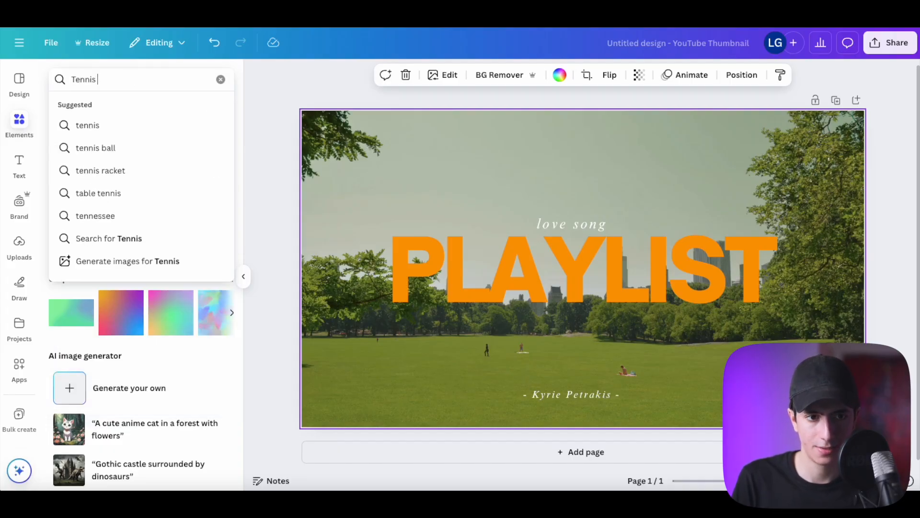
pyautogui.click(157, 153)
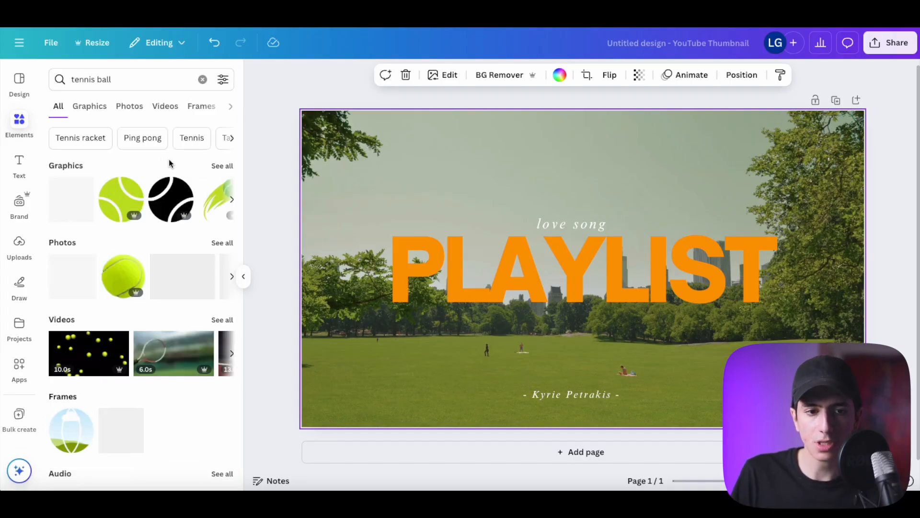
# Examine the tennis ball results by category, including graphics, photos, videos, frames and shapes
pyautogui.click(89, 107)
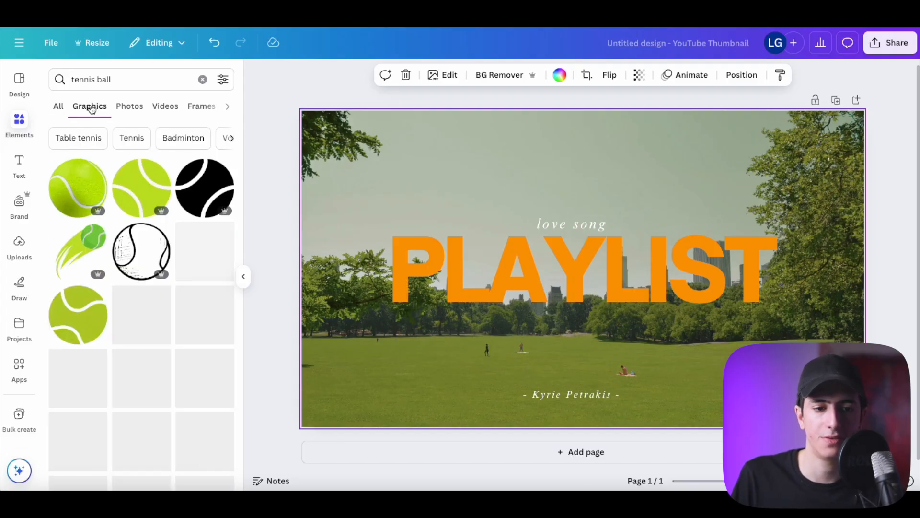
pyautogui.click(129, 110)
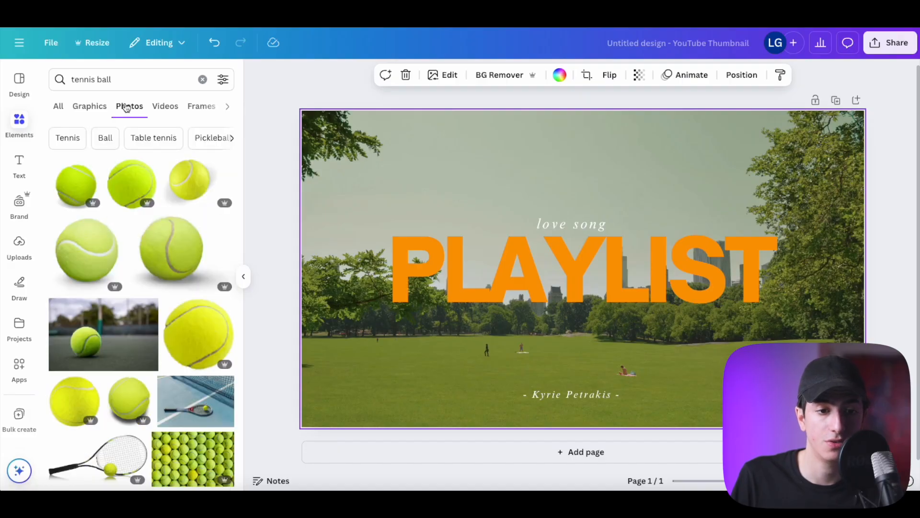
pyautogui.click(163, 106)
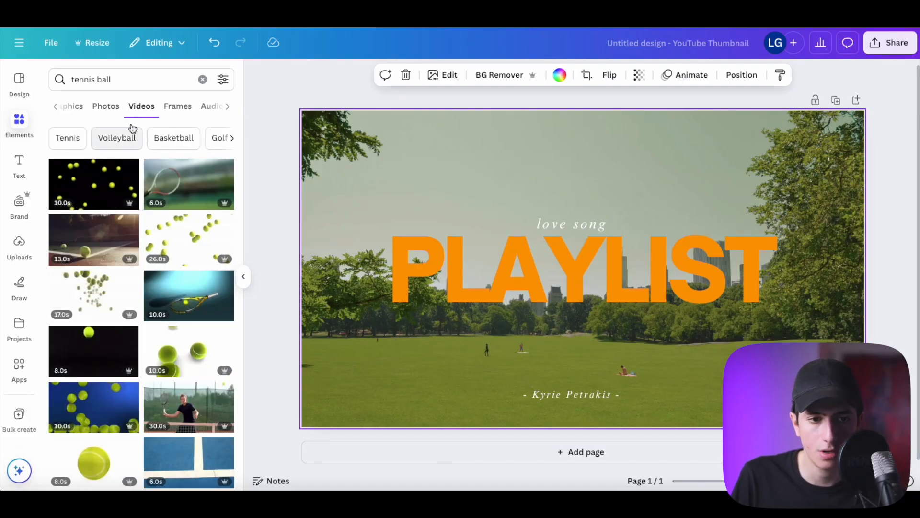
pyautogui.hscroll(3, 154, 106)
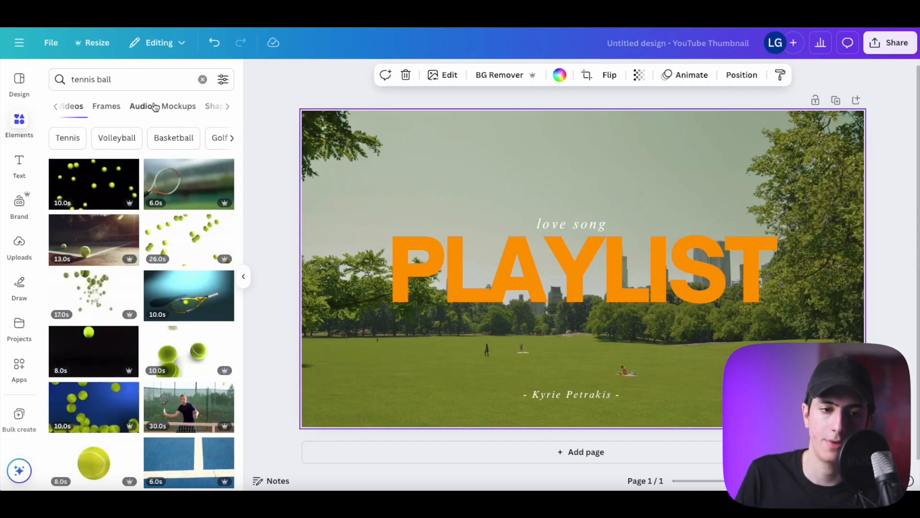
pyautogui.click(117, 111)
pyautogui.click(187, 110)
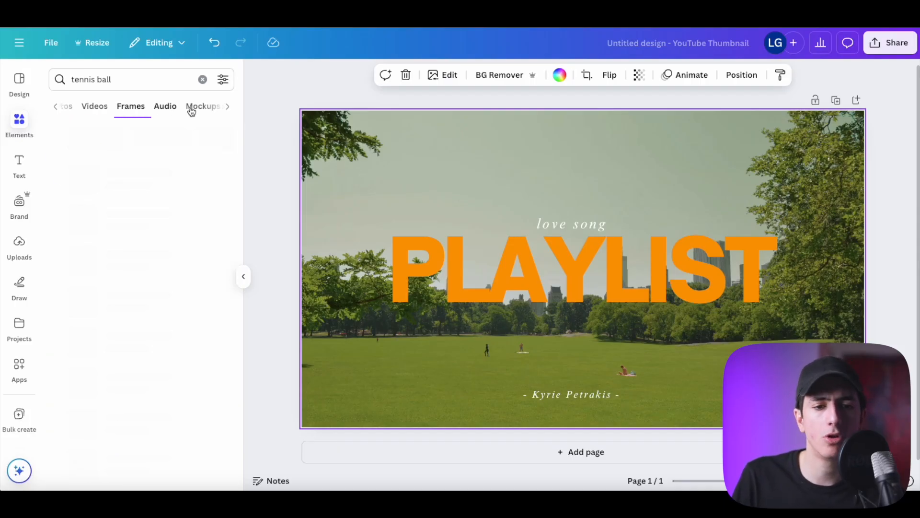
pyautogui.click(187, 110)
pyautogui.click(185, 109)
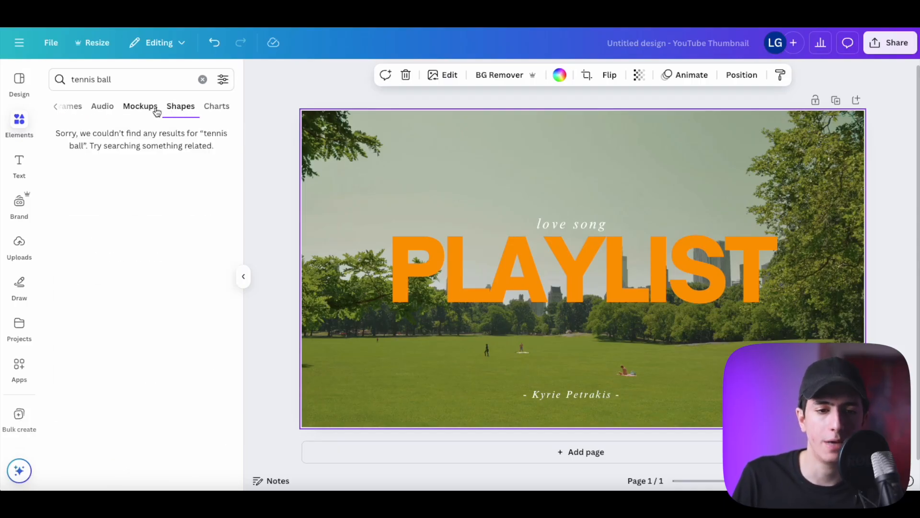
# Add the realistic green tennis ball from the graphics results to the thumbnail
pyautogui.hscroll(-3, 85, 109)
pyautogui.click(85, 110)
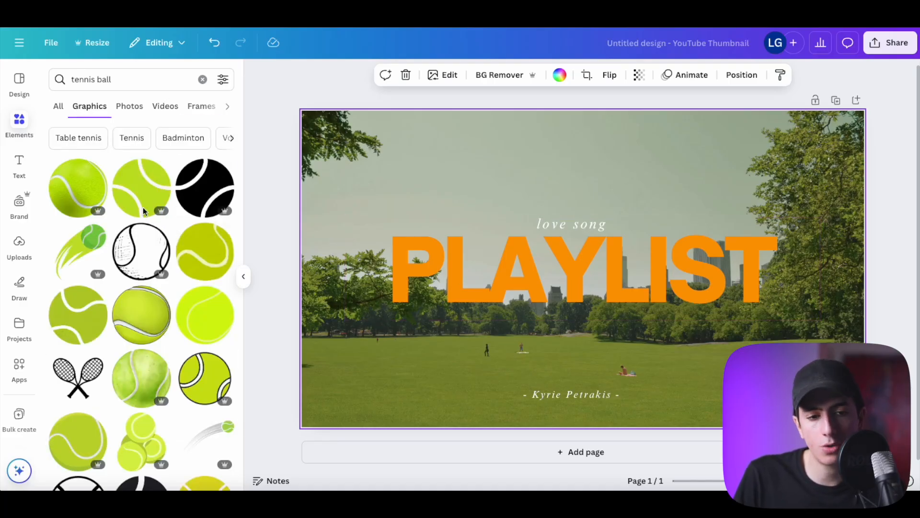
pyautogui.click(96, 194)
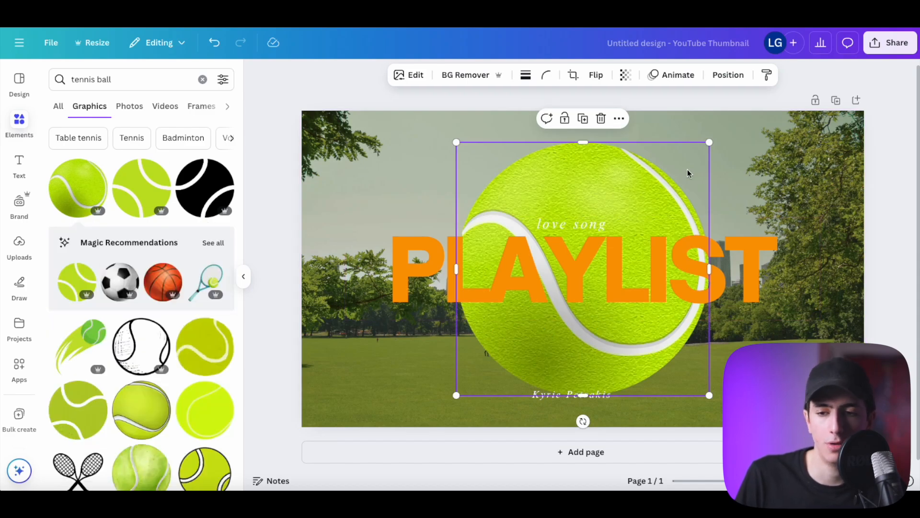
# Shrink the tennis ball graphic and place it in the lower-right corner of the park thumbnail
pyautogui.moveTo(701, 147); pyautogui.dragTo(797, 222)
pyautogui.moveTo(729, 339); pyautogui.dragTo(608, 370)
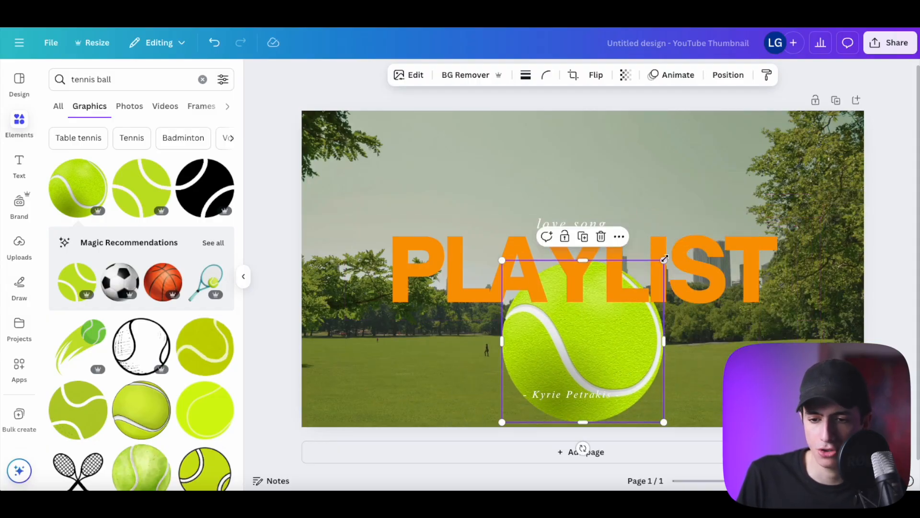
pyautogui.moveTo(664, 258); pyautogui.dragTo(595, 327)
pyautogui.moveTo(551, 355); pyautogui.dragTo(375, 363)
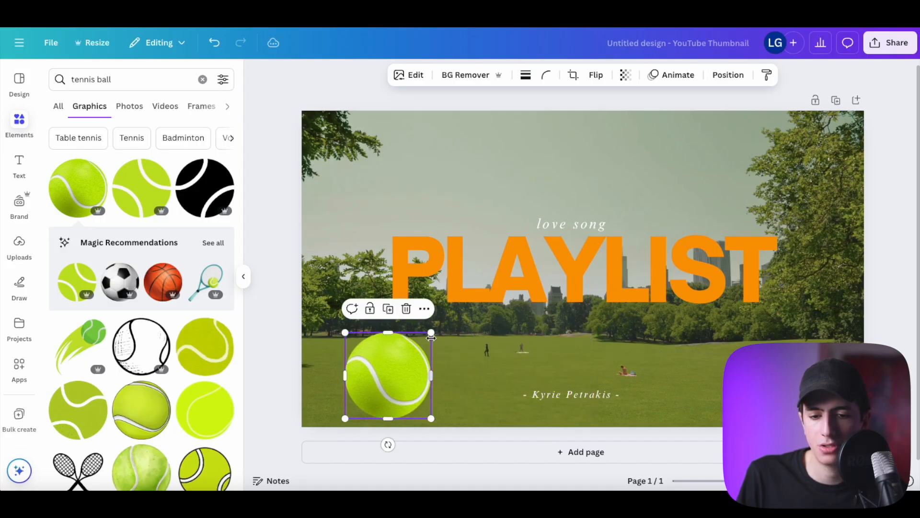
pyautogui.moveTo(431, 329); pyautogui.dragTo(815, 385)
pyautogui.scroll(-1, 813, 385)
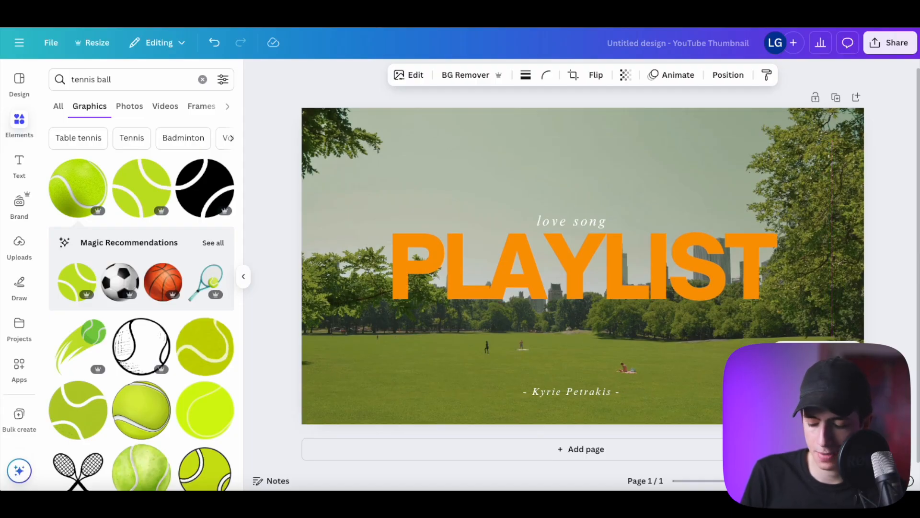
pyautogui.click(887, 385)
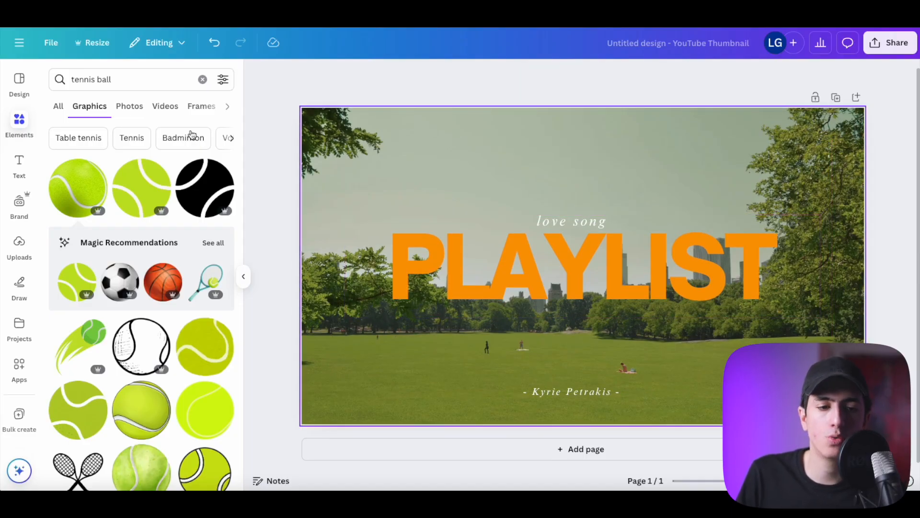
# Clear the tennis ball search and open the text options
pyautogui.click(202, 79)
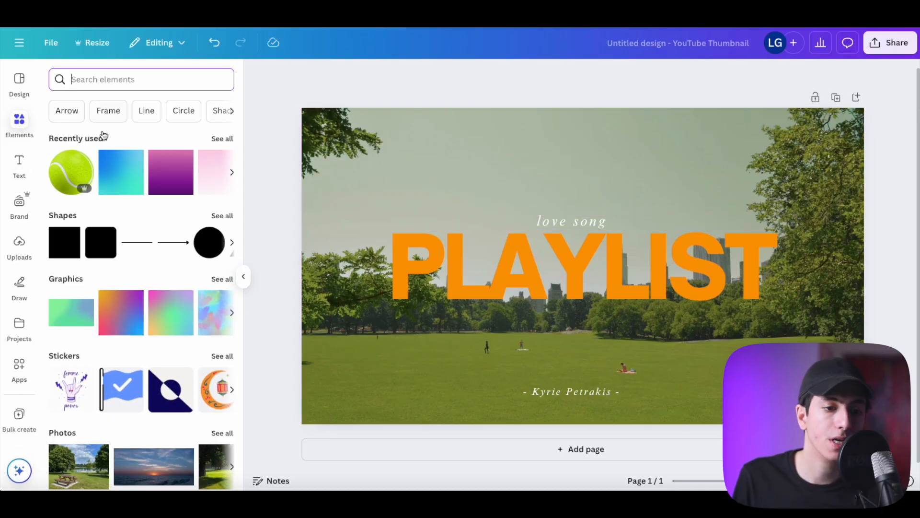
pyautogui.click(19, 164)
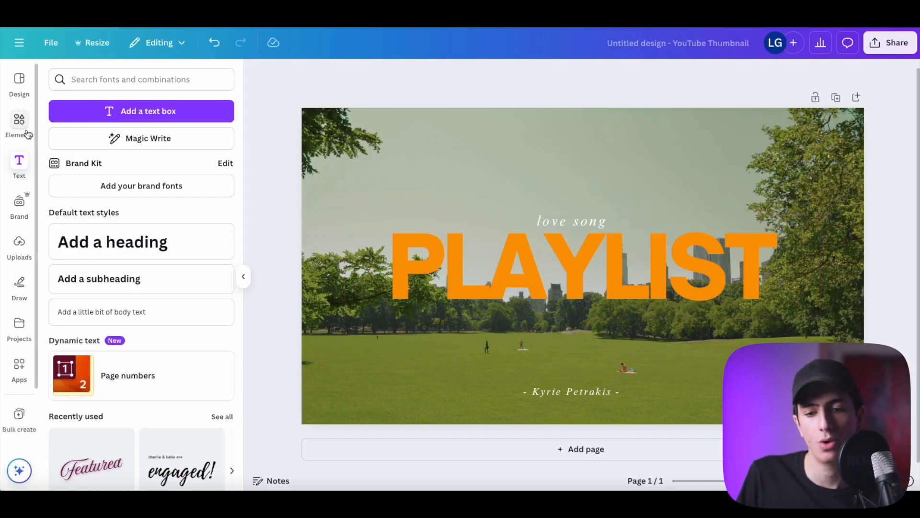
# Try moving the PLAYLIST title upward, undo the move and deselect everything
pyautogui.moveTo(559, 282); pyautogui.dragTo(564, 235)
pyautogui.hotkey('ctrl', 'z')
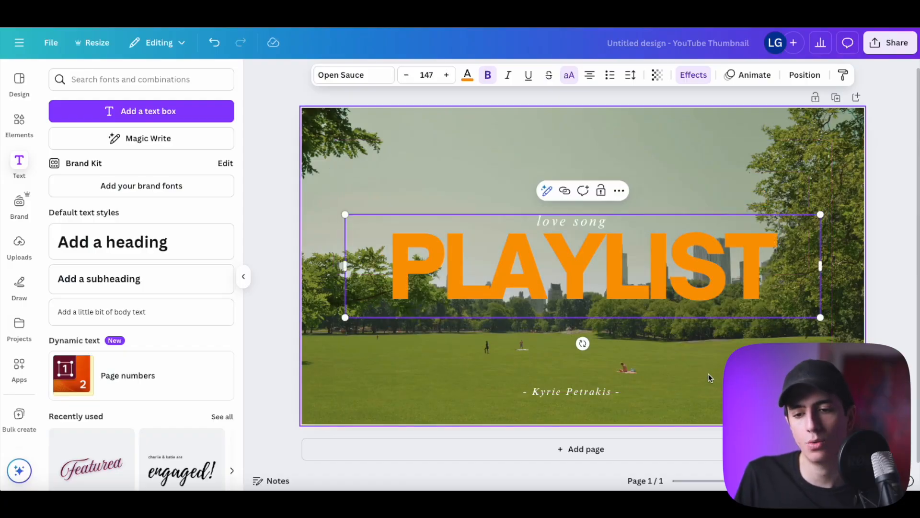
pyautogui.click(707, 372)
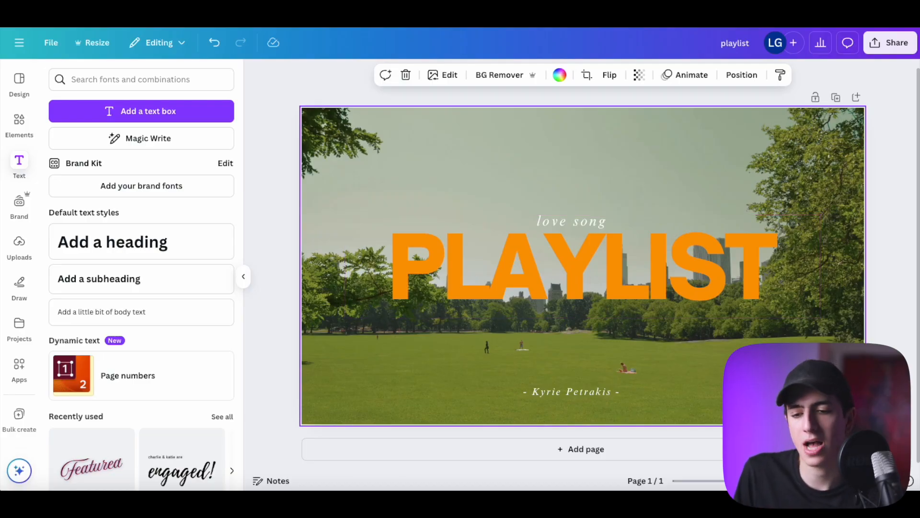
pyautogui.press('Escape')
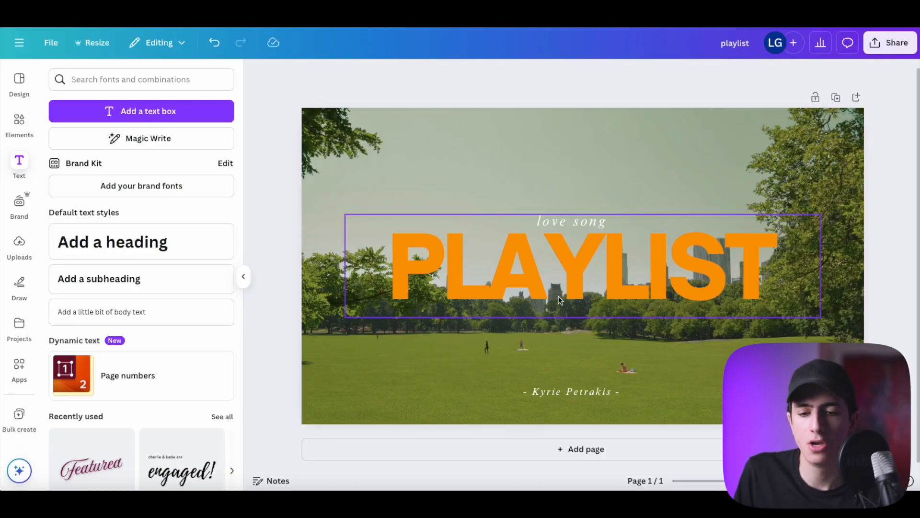
# Try pasting a copy of the PLAYLIST title onto the thumbnail
pyautogui.click(692, 270)
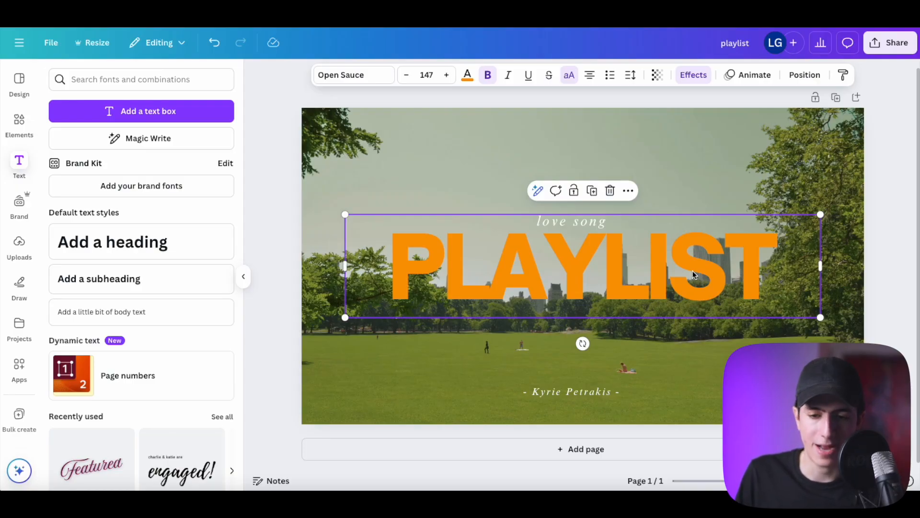
pyautogui.click(629, 145)
pyautogui.press('super+v')
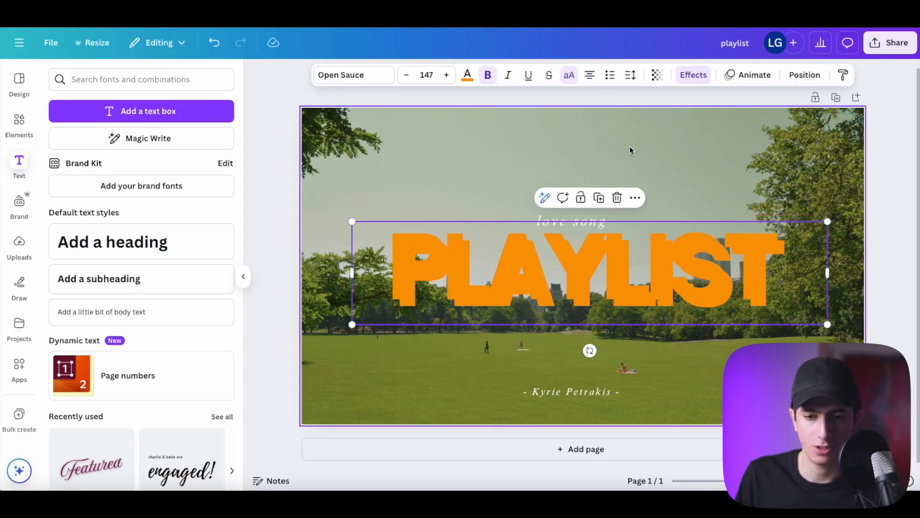
pyautogui.moveTo(616, 277)
pyautogui.mouseDown()
pyautogui.moveTo(610, 163)
pyautogui.moveTo(626, 264)
pyautogui.mouseUp()
# Duplicate the PLAYLIST title, place the copy above the original and change its text to "LAMZ"
pyautogui.rightClick(627, 263)
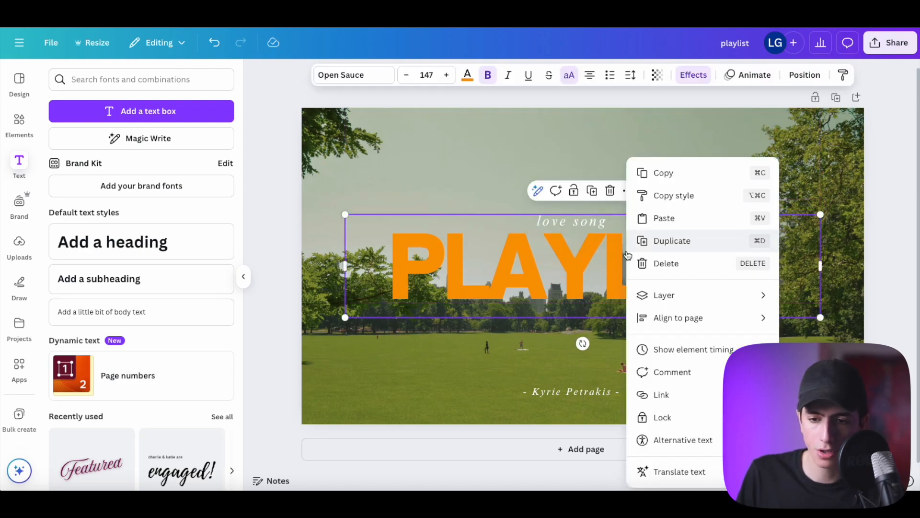
pyautogui.click(670, 242)
pyautogui.moveTo(661, 262); pyautogui.dragTo(658, 173)
pyautogui.doubleClick(659, 171)
pyautogui.write('LAMZ')
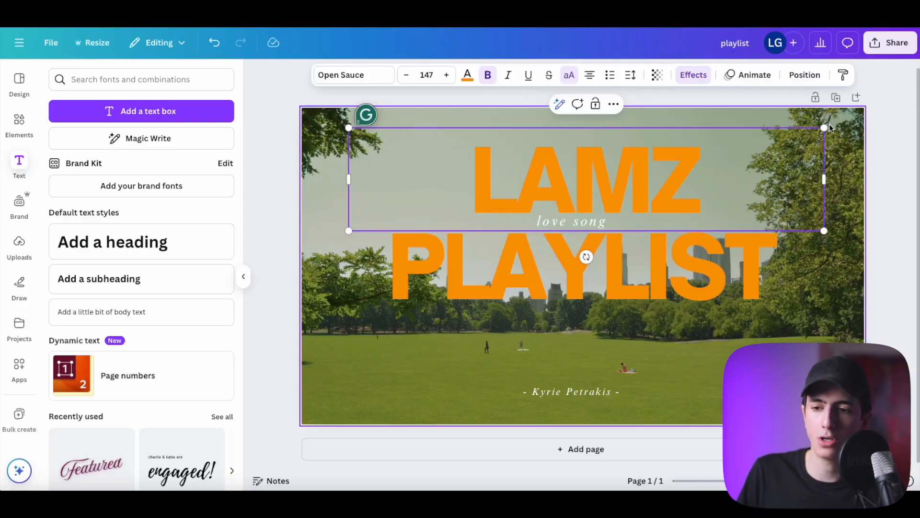
# Shrink the LAMZ text to a font size of about 70.7 and place it below the PLAYLIST title
pyautogui.moveTo(823, 130); pyautogui.dragTo(578, 181)
pyautogui.click(552, 143)
pyautogui.moveTo(476, 209); pyautogui.dragTo(582, 346)
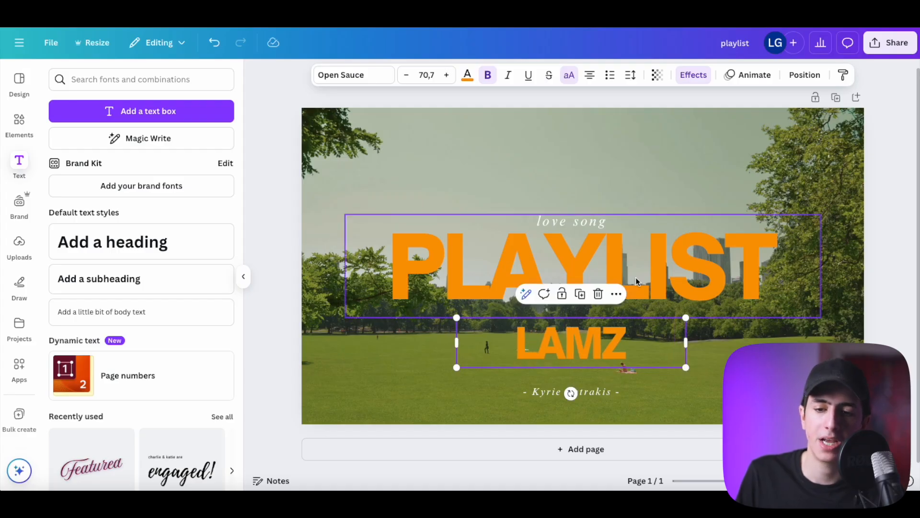
pyautogui.click(621, 188)
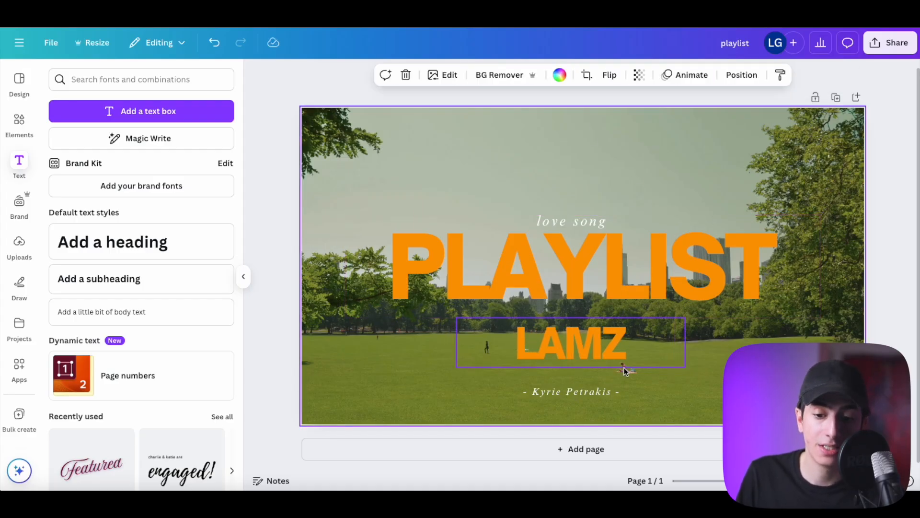
# Add a second blank page and paste a copy of the first page's PLAYLIST title onto it
pyautogui.click(627, 457)
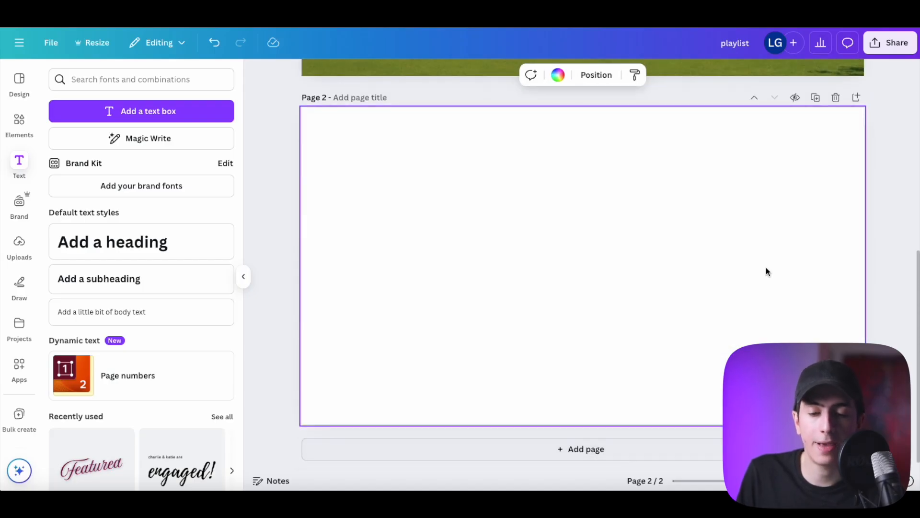
pyautogui.scroll(5, 545, 234)
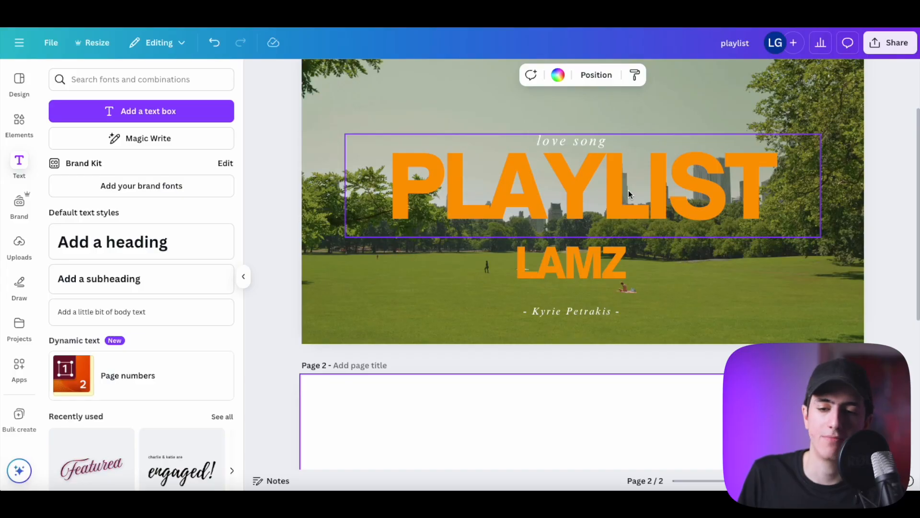
pyautogui.click(628, 189)
pyautogui.rightClick(628, 190)
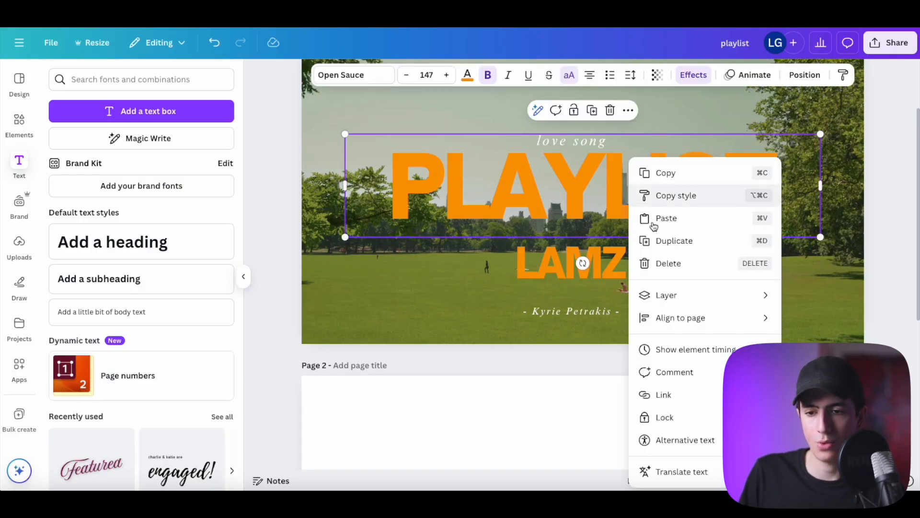
pyautogui.click(664, 172)
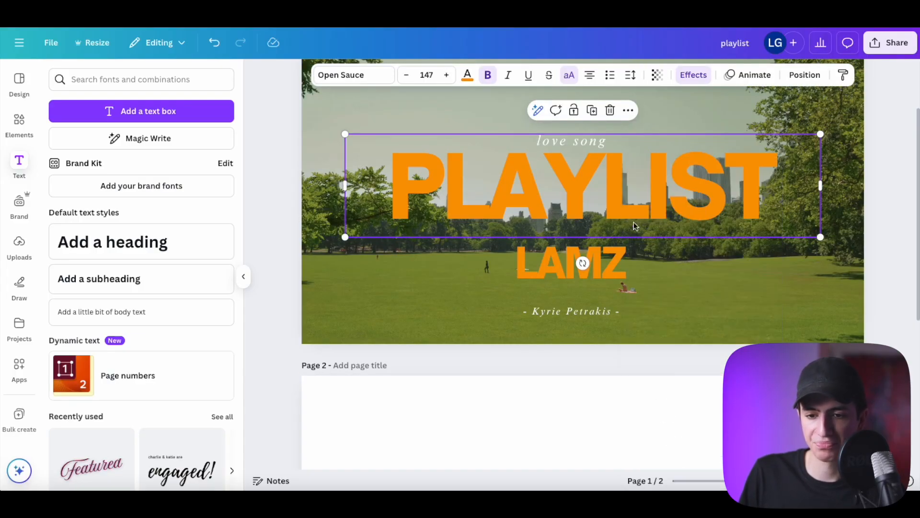
pyautogui.scroll(-5, 614, 244)
pyautogui.click(596, 267)
pyautogui.scroll(-1, 596, 267)
pyautogui.rightClick(562, 139)
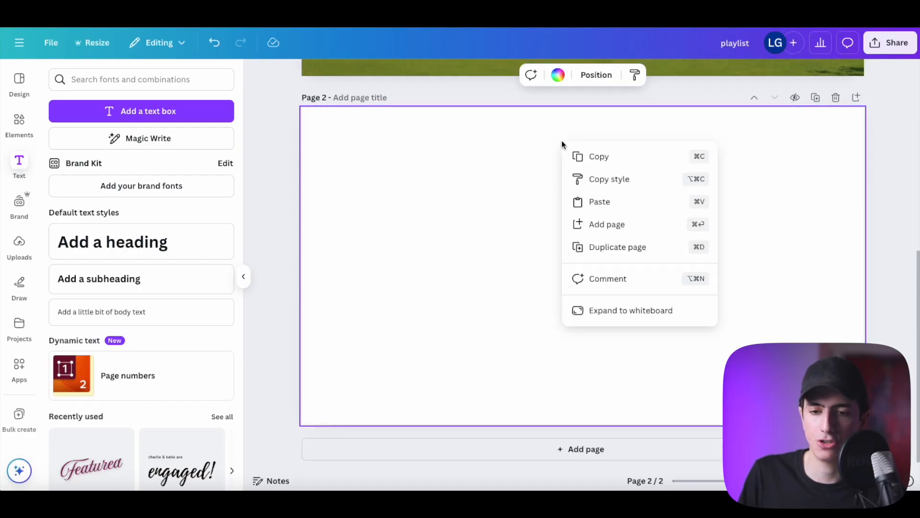
pyautogui.click(605, 203)
# Shrink the PLAYLIST text on page 2 to a font size of about 83.5 and center it on the page
pyautogui.doubleClick(618, 263)
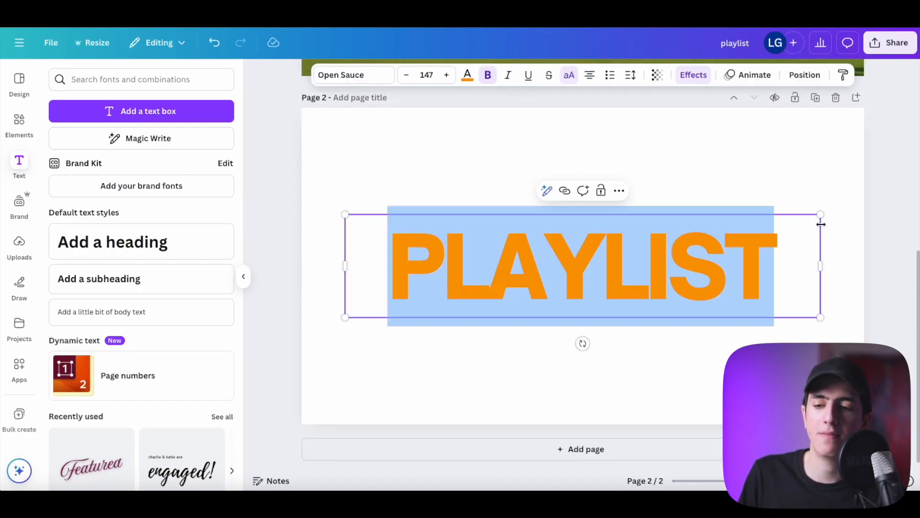
pyautogui.moveTo(818, 213); pyautogui.dragTo(617, 260)
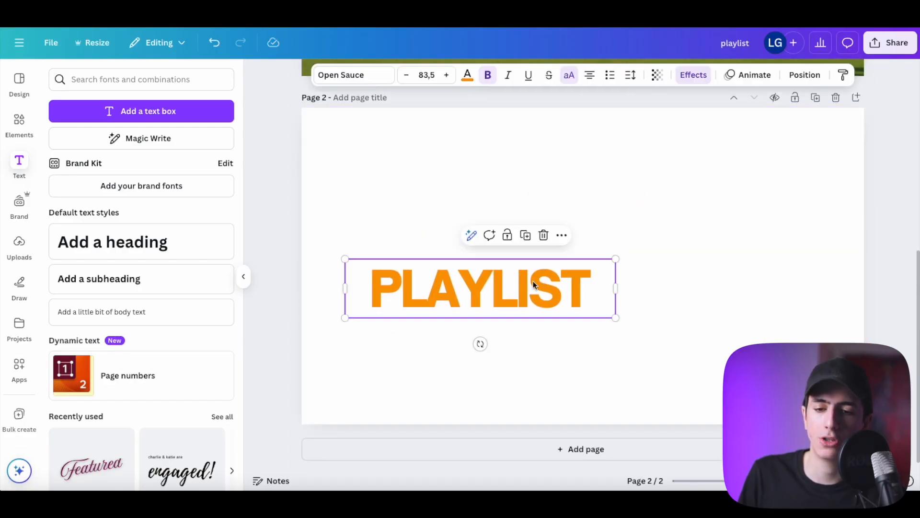
pyautogui.moveTo(533, 282); pyautogui.dragTo(634, 257)
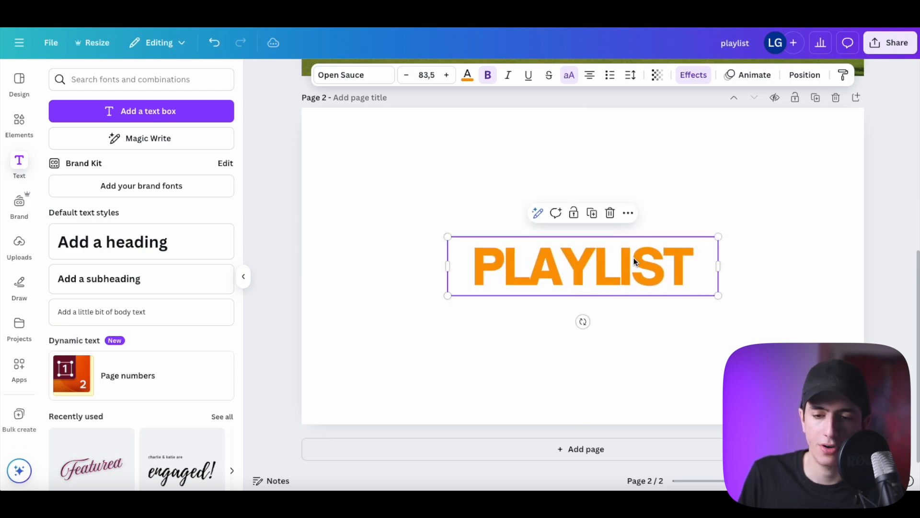
pyautogui.scroll(5, 633, 257)
pyautogui.scroll(3, 634, 257)
pyautogui.scroll(-1, 628, 286)
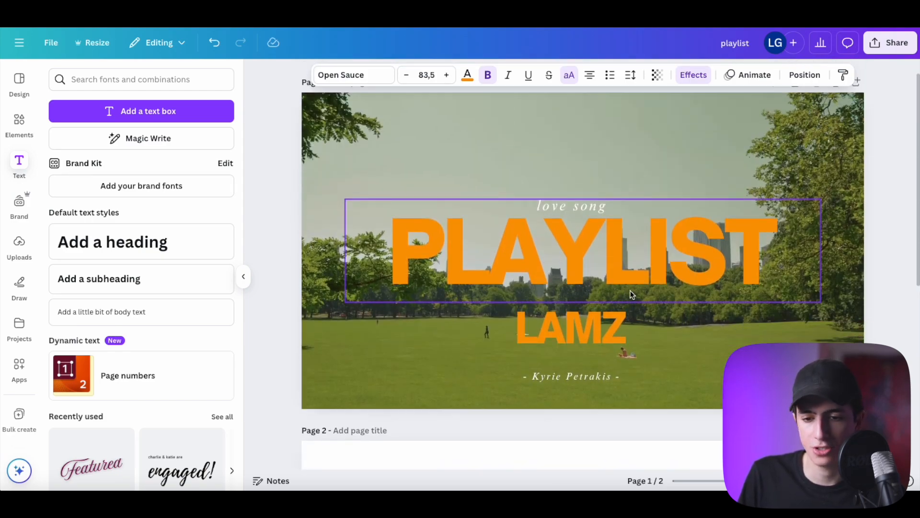
pyautogui.scroll(-5, 631, 294)
pyautogui.click(631, 245)
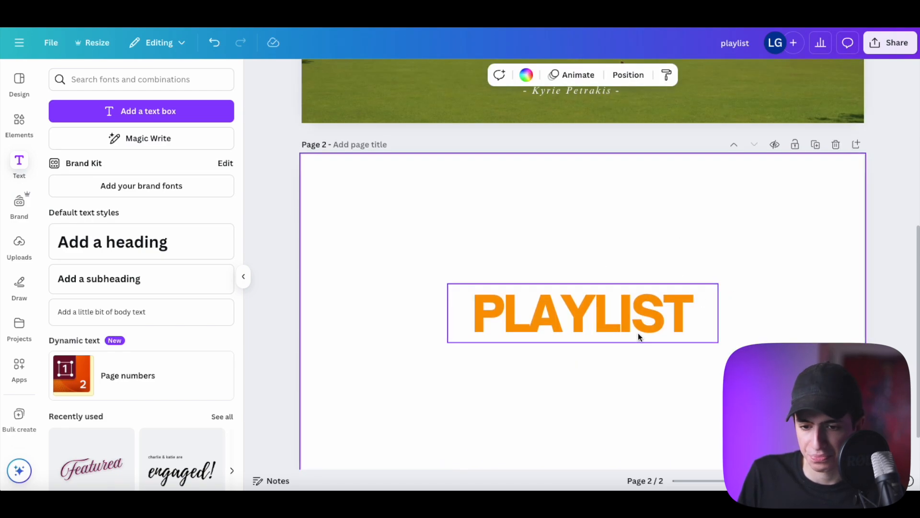
pyautogui.click(596, 317)
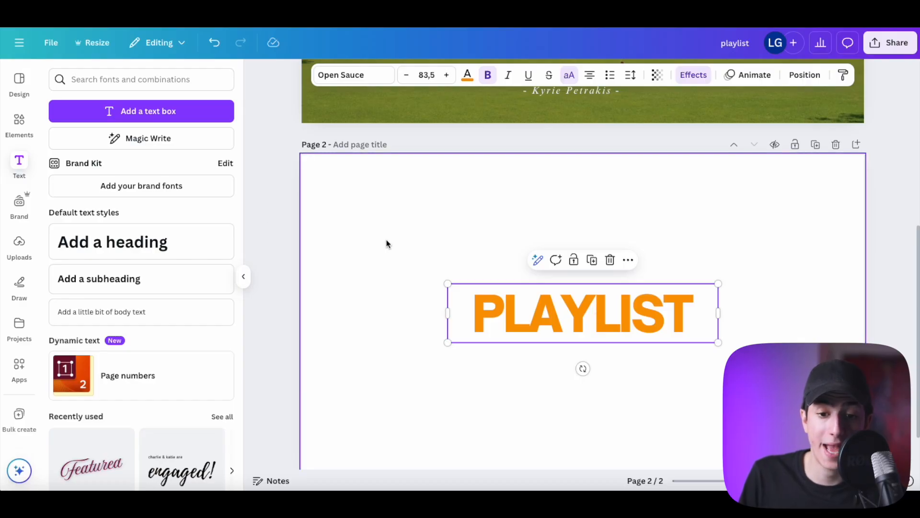
pyautogui.click(485, 197)
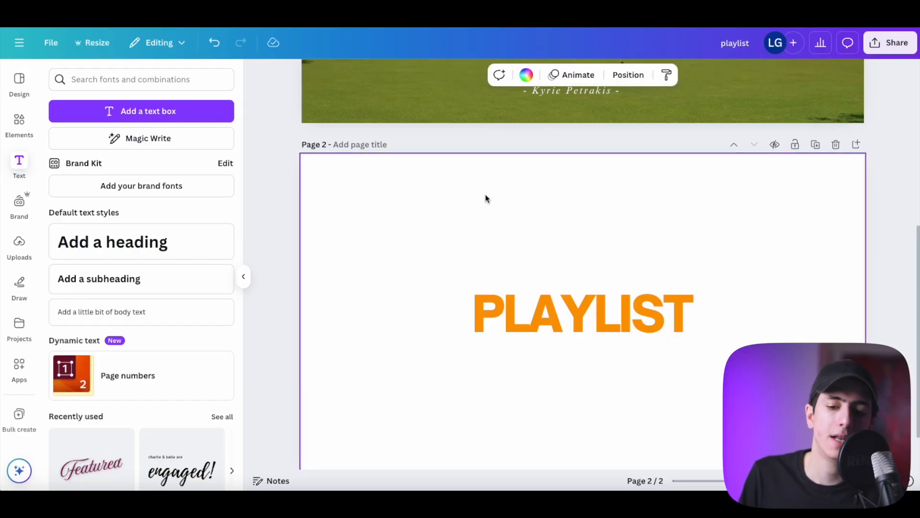
# Add a default heading above the PLAYLIST text on page 2 and set its font size to 63
pyautogui.click(117, 241)
pyautogui.moveTo(618, 315); pyautogui.dragTo(619, 231)
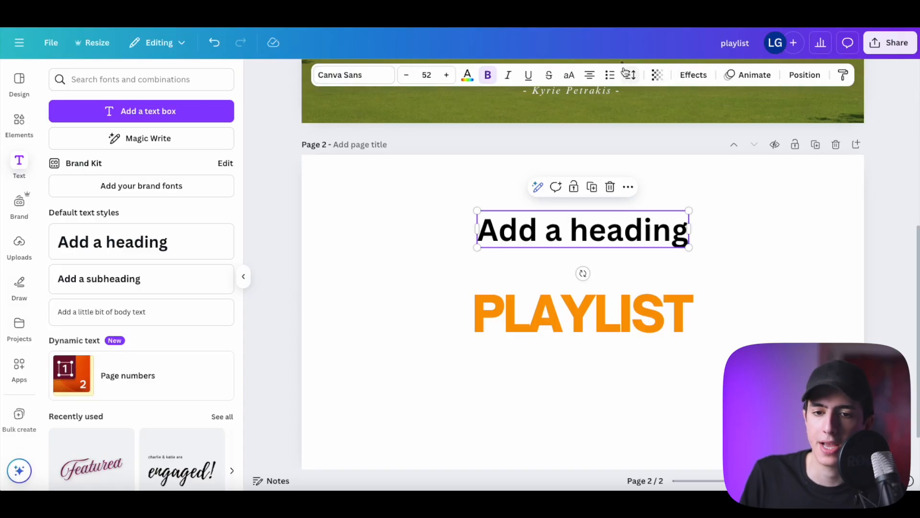
pyautogui.click(448, 75)
pyautogui.click(448, 75)
pyautogui.click(448, 75)
pyautogui.click(448, 75)
pyautogui.click(448, 75)
pyautogui.click(448, 76)
pyautogui.click(447, 75)
pyautogui.click(448, 76)
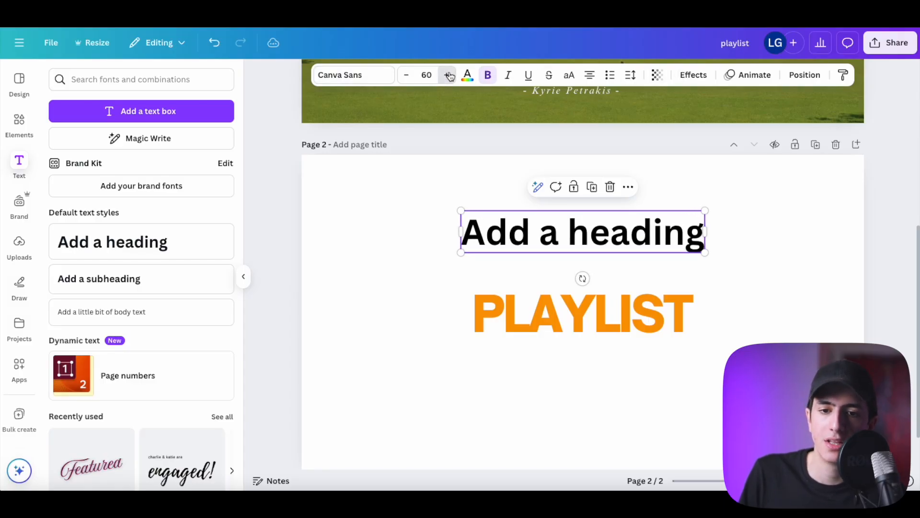
pyautogui.click(448, 75)
pyautogui.click(448, 75)
pyautogui.click(447, 76)
# Look at the fonts available for the new heading, keeping the current font
pyautogui.click(377, 77)
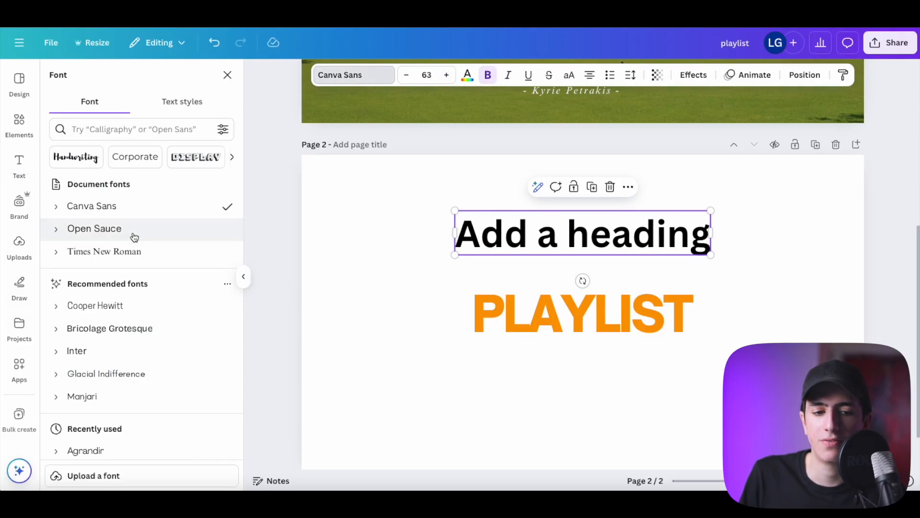
pyautogui.click(385, 79)
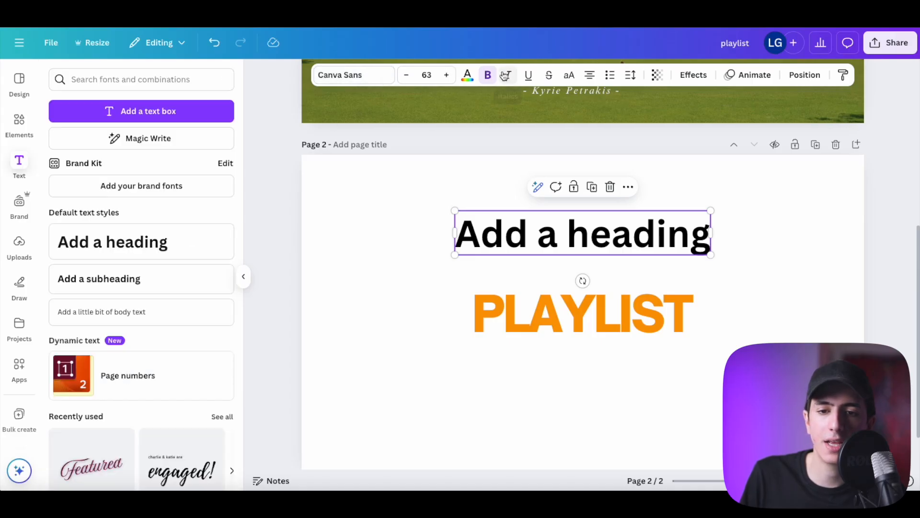
# Try the light purple, green and yellow brand colors on the heading, and settle on the palette's dark purple
pyautogui.click(468, 75)
pyautogui.click(126, 240)
pyautogui.scroll(-1, 120, 250)
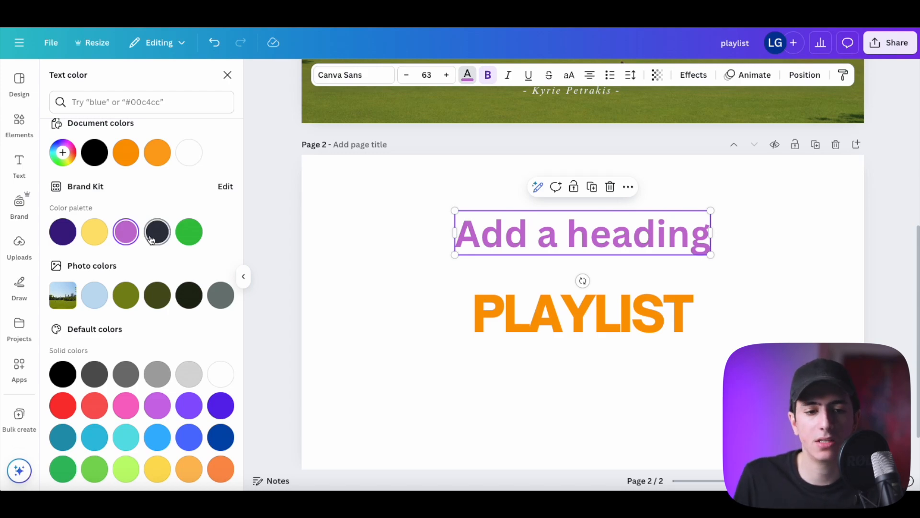
pyautogui.click(186, 234)
pyautogui.click(64, 235)
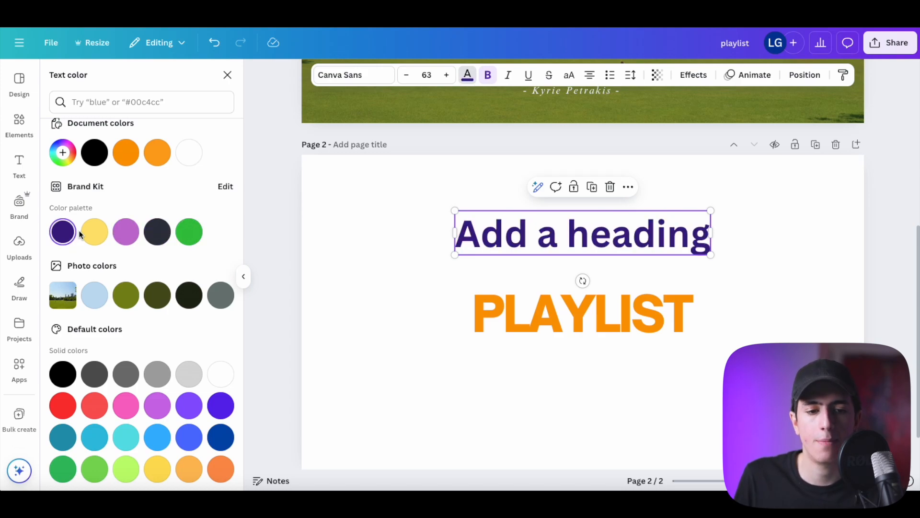
pyautogui.click(88, 234)
pyautogui.click(62, 231)
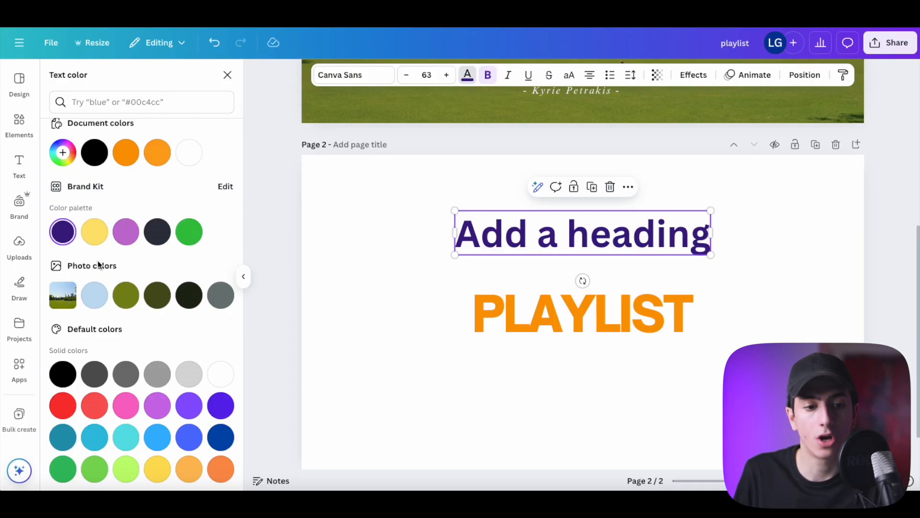
pyautogui.scroll(1, 146, 278)
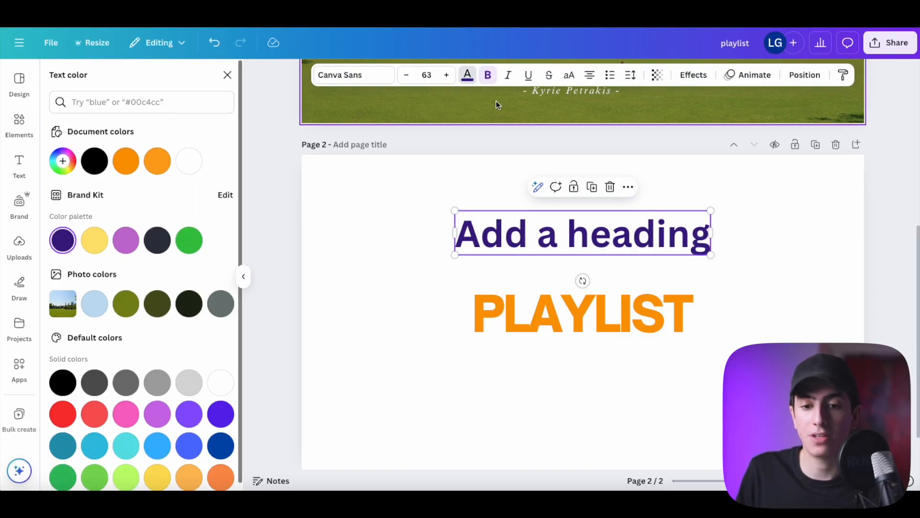
# Compare the heading with the park photo on page 1 and recolor it with the dark olive photo color
pyautogui.scroll(5, 516, 158)
pyautogui.scroll(2, 751, 236)
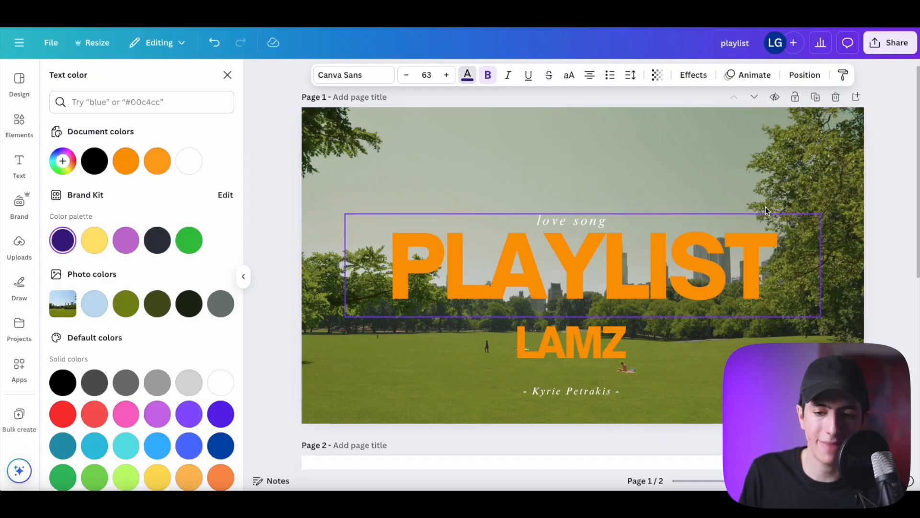
pyautogui.scroll(-5, 551, 351)
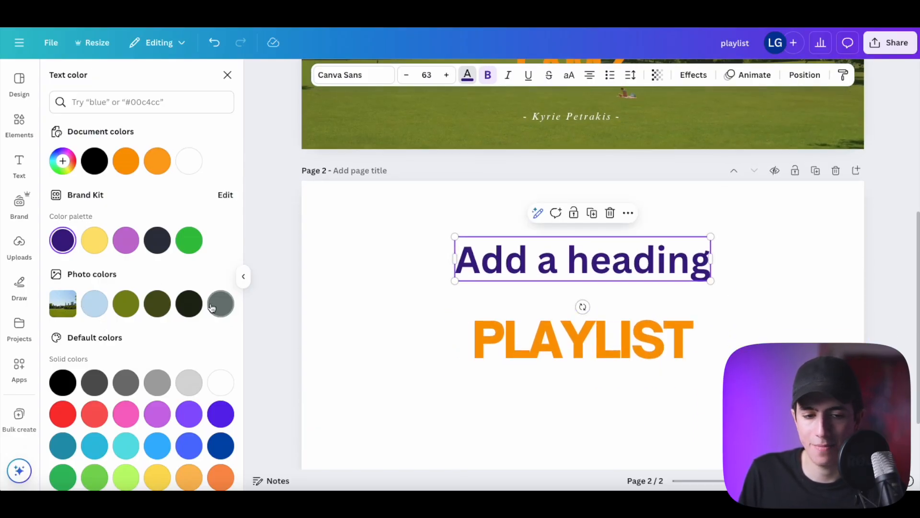
pyautogui.click(161, 308)
# Try moving the heading onto the page 1 photo, and bring it back above PLAYLIST on page 2
pyautogui.moveTo(613, 265); pyautogui.dragTo(625, 104)
pyautogui.scroll(3, 626, 144)
pyautogui.moveTo(647, 244); pyautogui.dragTo(645, 399)
pyautogui.scroll(-1, 638, 396)
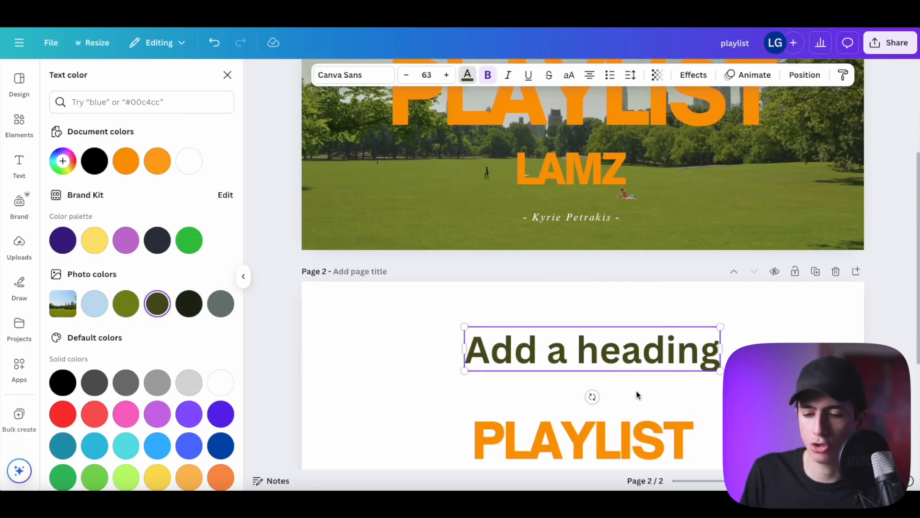
pyautogui.scroll(-1, 638, 395)
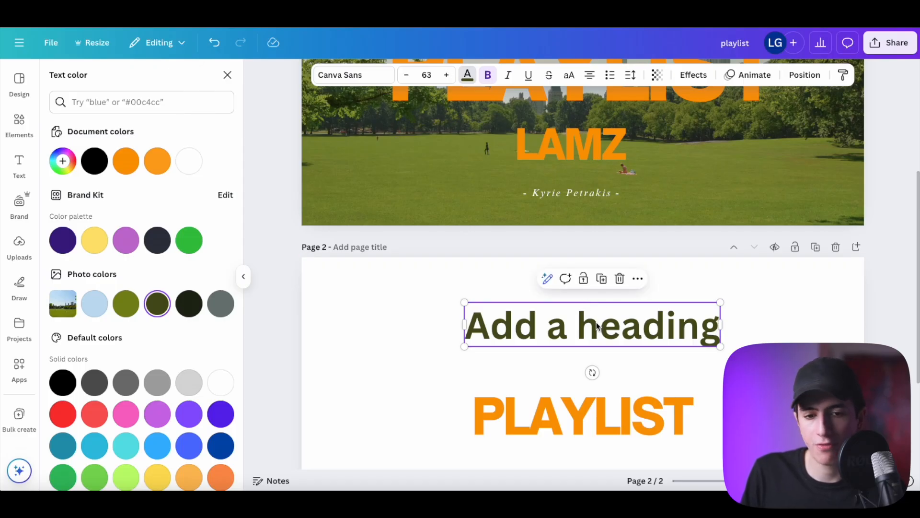
pyautogui.scroll(1, 596, 328)
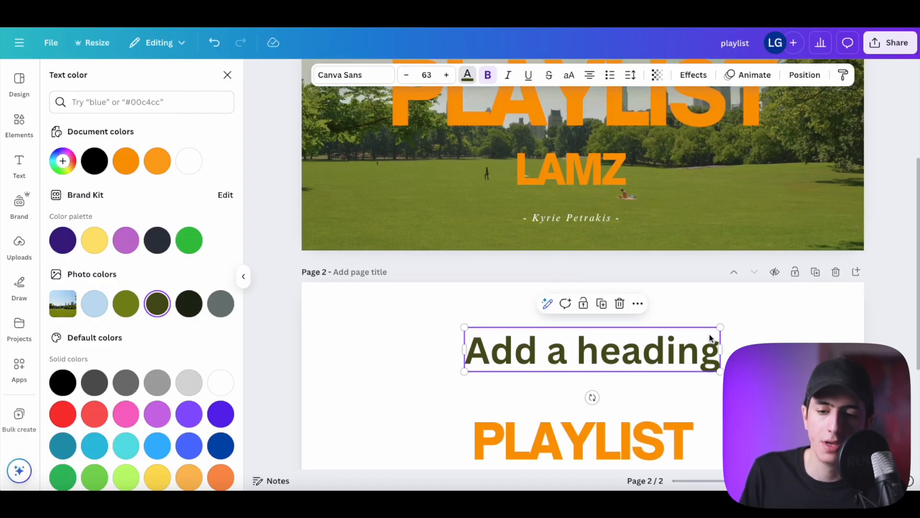
# Move the heading from page 2 to page 1, centered in the sky above the "love song" text
pyautogui.moveTo(654, 355); pyautogui.dragTo(667, 146)
pyautogui.scroll(3, 666, 148)
pyautogui.moveTo(650, 284); pyautogui.dragTo(618, 140)
pyautogui.scroll(1, 581, 176)
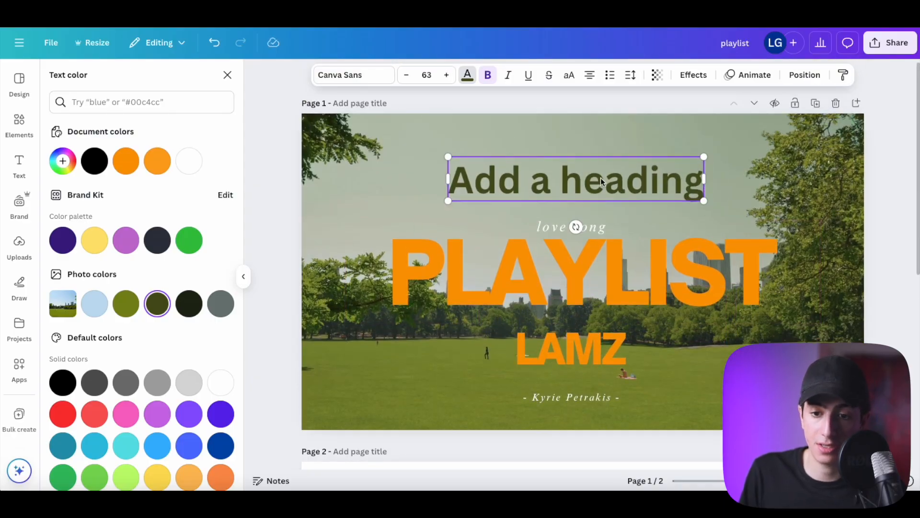
# Try the olive green and near-black photo colors on the page 1 heading
pyautogui.doubleClick(600, 177)
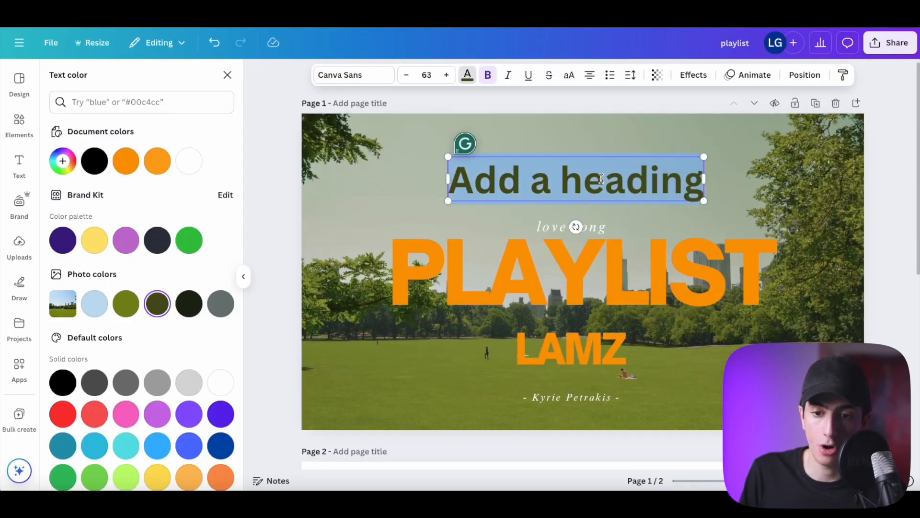
pyautogui.click(139, 305)
pyautogui.click(181, 305)
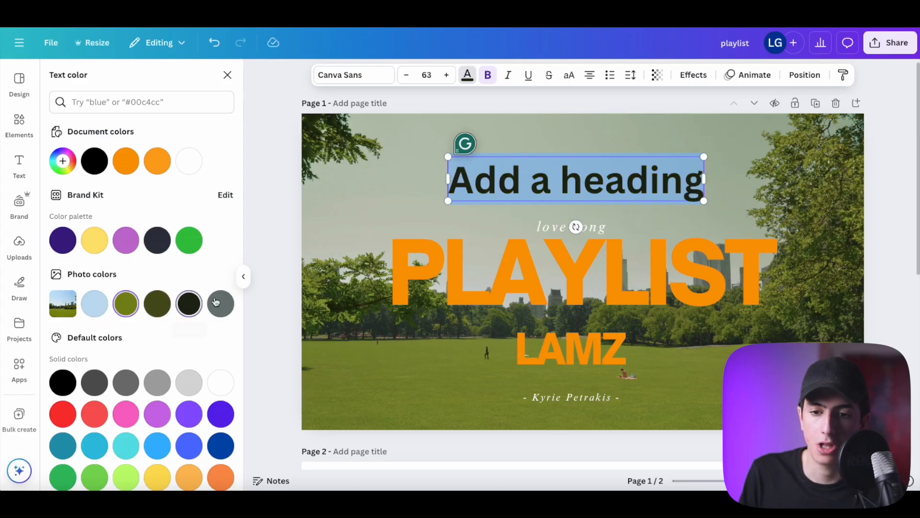
pyautogui.click(412, 293)
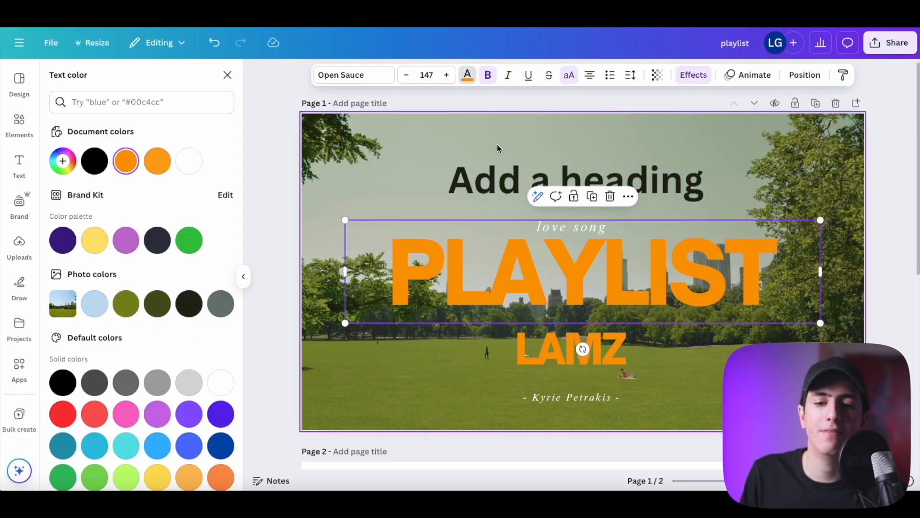
pyautogui.click(497, 145)
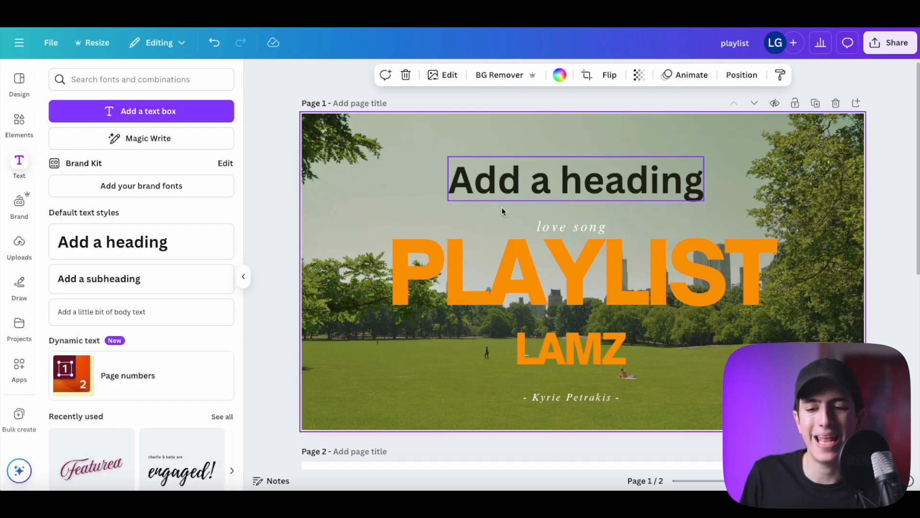
pyautogui.scroll(-1, 629, 288)
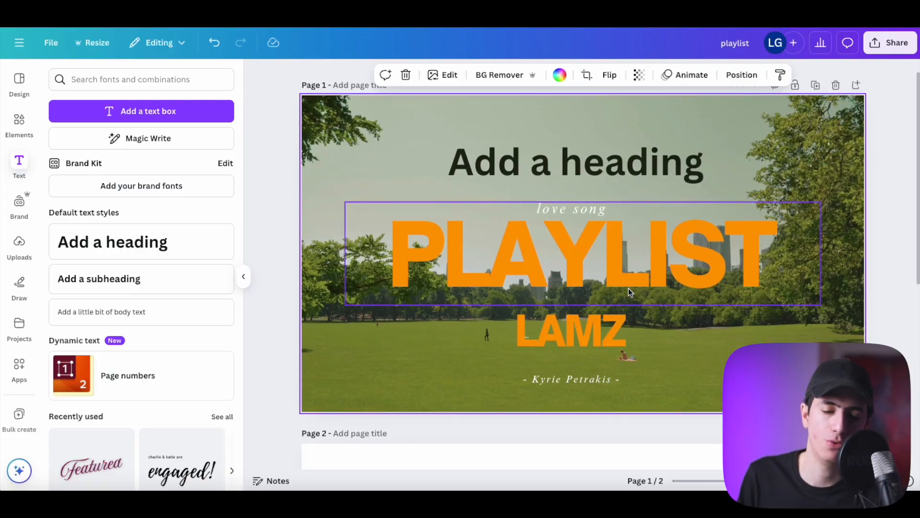
# Test the gray photo color on the page 1 heading, and settle on the dark olive photo color
pyautogui.click(594, 159)
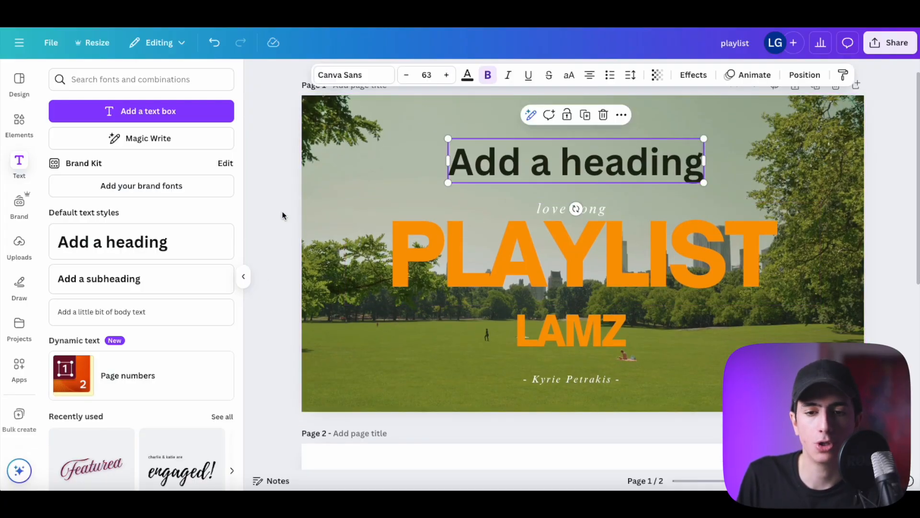
pyautogui.click(469, 76)
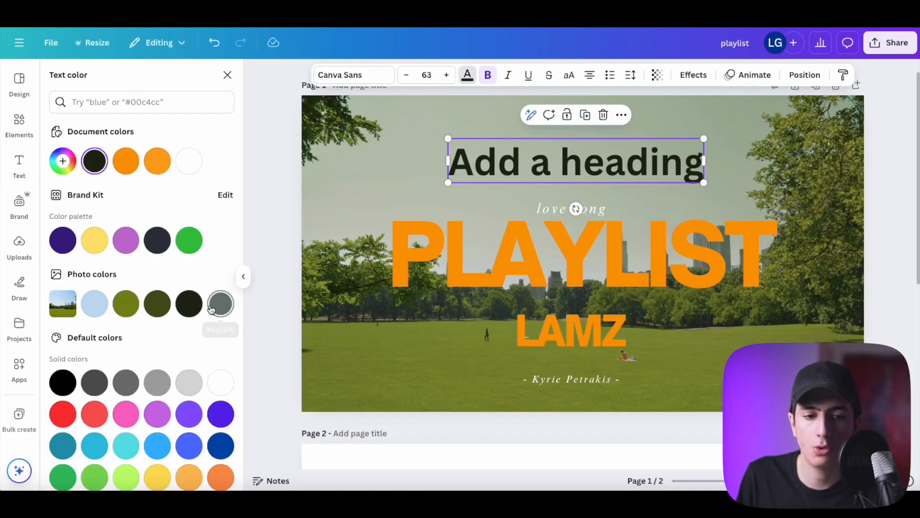
pyautogui.click(157, 303)
pyautogui.click(214, 307)
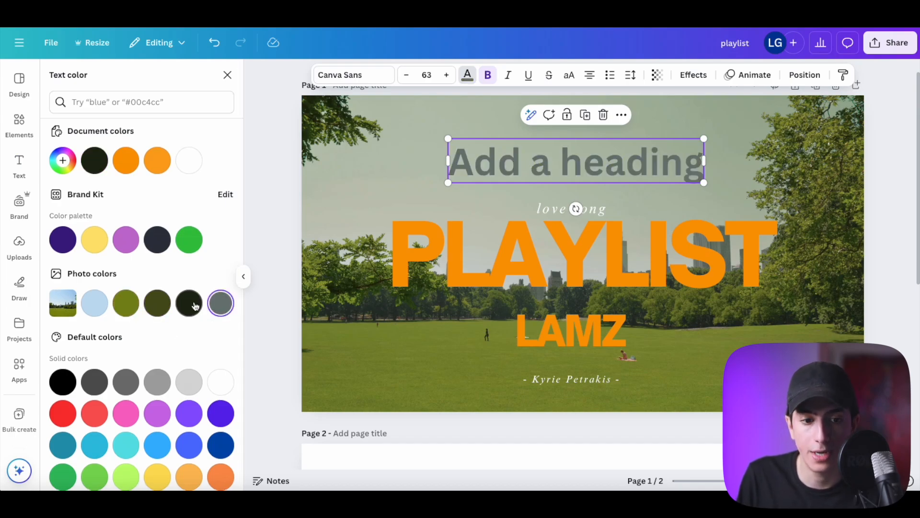
pyautogui.click(164, 307)
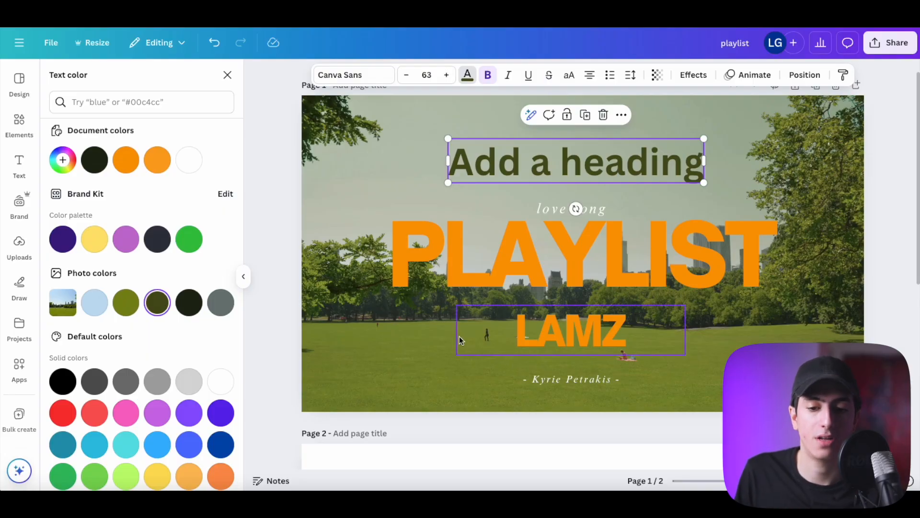
# Try toggling bold, italics and underline on the PLAYLIST text on page 2, leaving it bold only
pyautogui.scroll(-1, 443, 348)
pyautogui.scroll(-5, 443, 348)
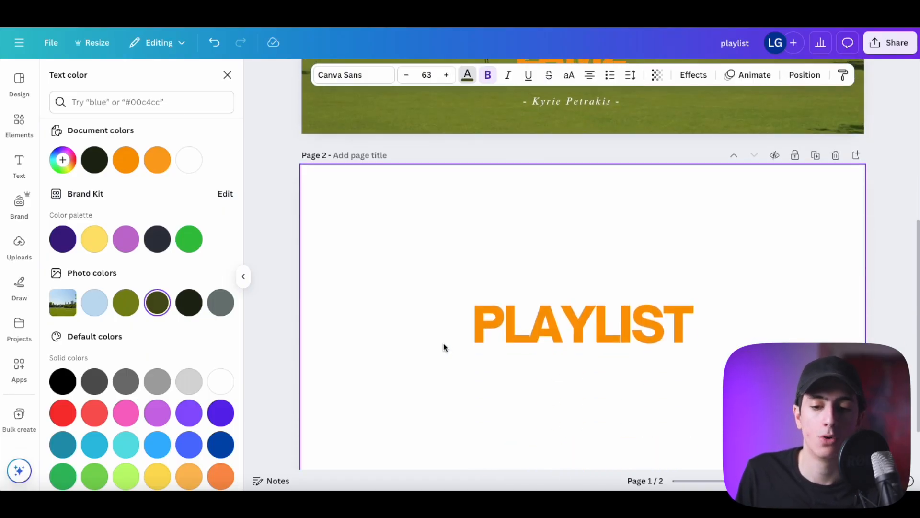
pyautogui.click(574, 307)
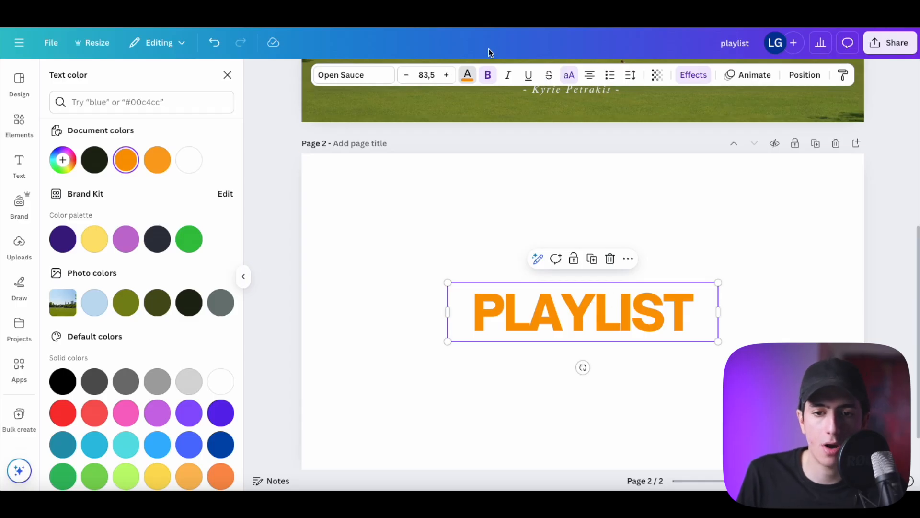
pyautogui.click(489, 77)
pyautogui.click(489, 76)
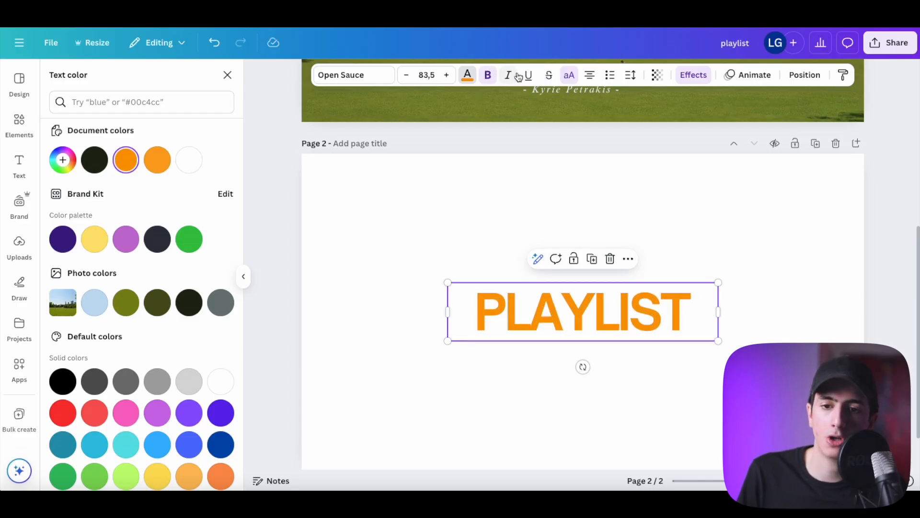
pyautogui.click(511, 77)
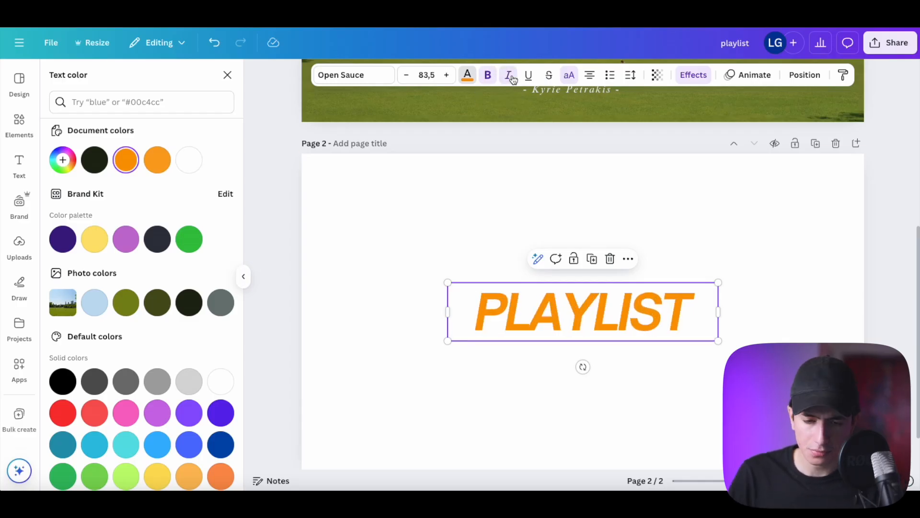
pyautogui.click(510, 76)
pyautogui.click(526, 75)
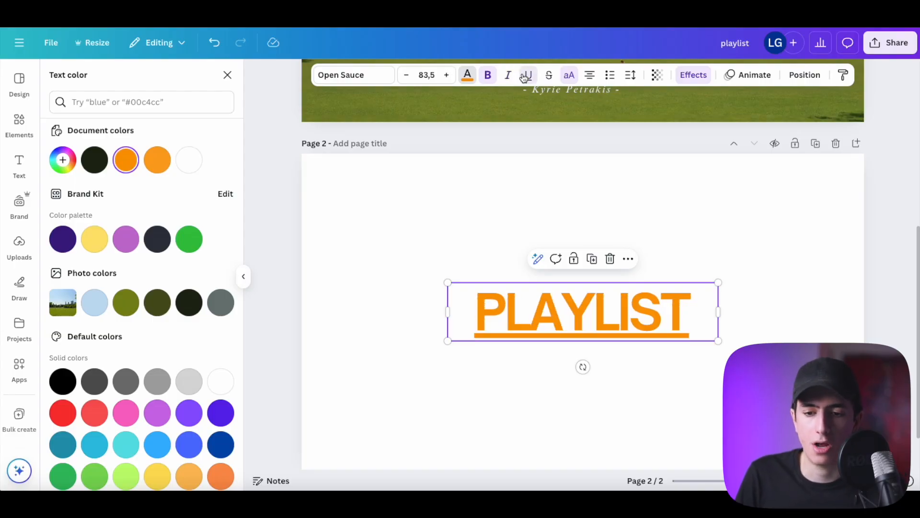
pyautogui.click(529, 76)
# Apply strikethrough to the PLAYLIST text on page 2 and replace its wording with ADS
pyautogui.click(550, 76)
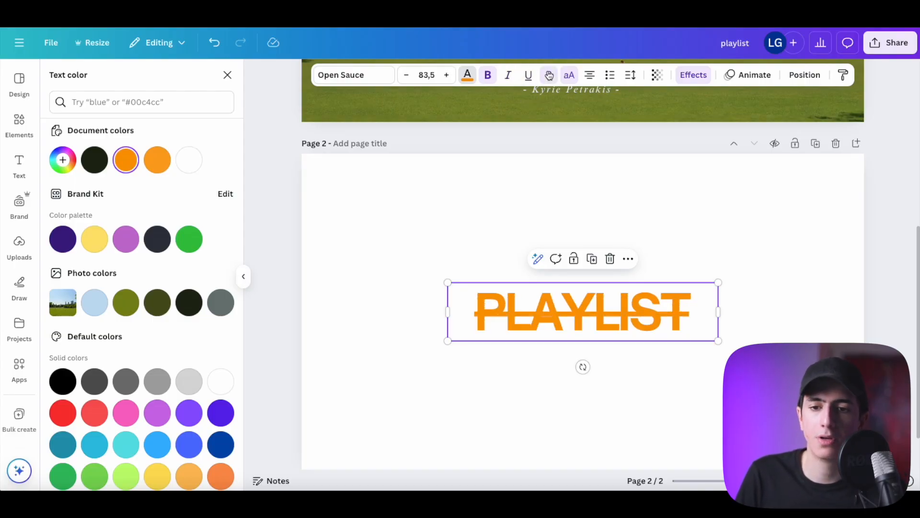
pyautogui.doubleClick(569, 310)
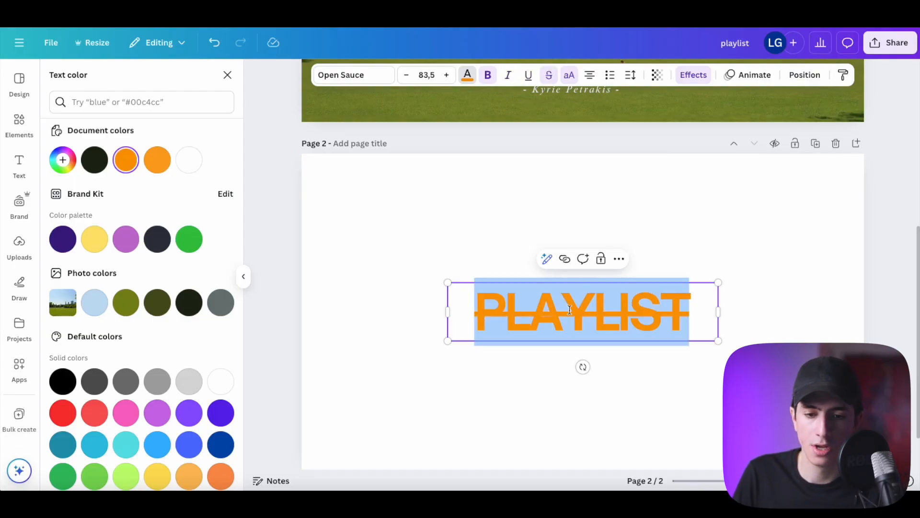
pyautogui.write('ADS')
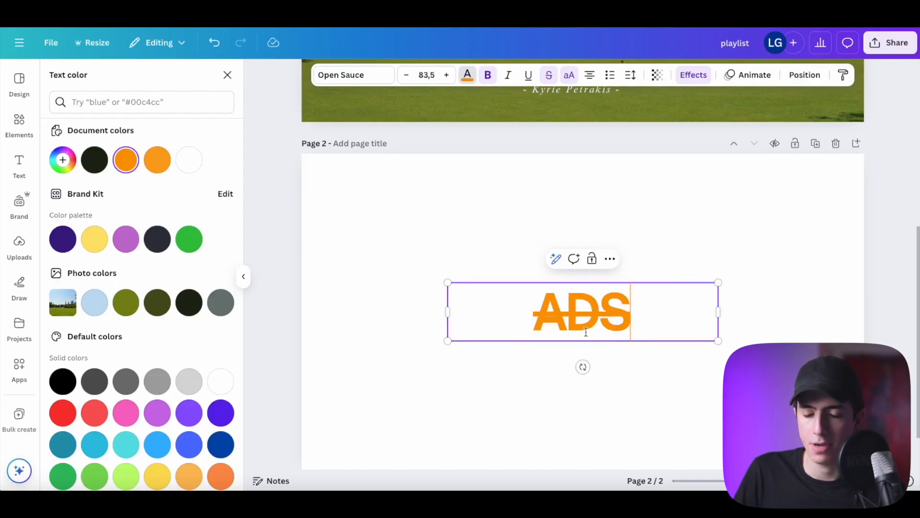
# Recolor the whole ADS text with the red default solid color
pyautogui.click(63, 411)
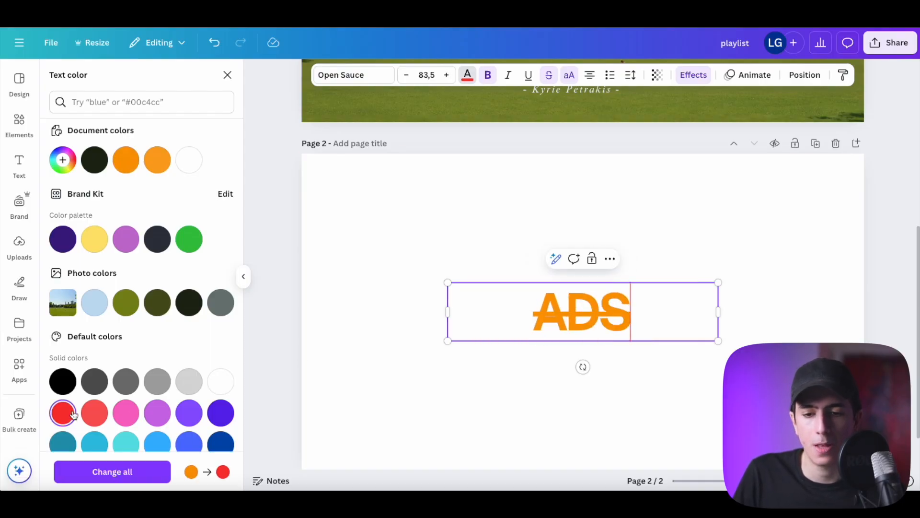
pyautogui.tripleClick(557, 302)
pyautogui.click(62, 411)
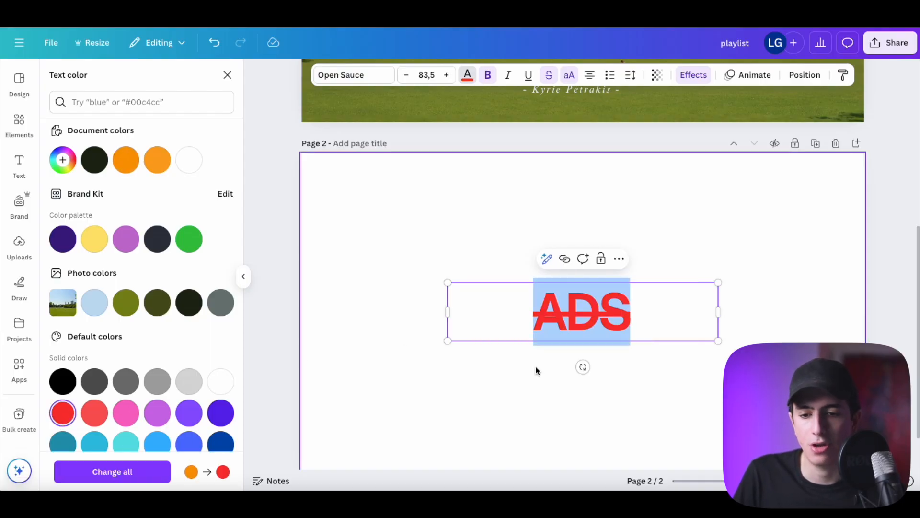
pyautogui.click(556, 372)
# Remove the strikethrough and bold formatting from the ADS text
pyautogui.click(606, 267)
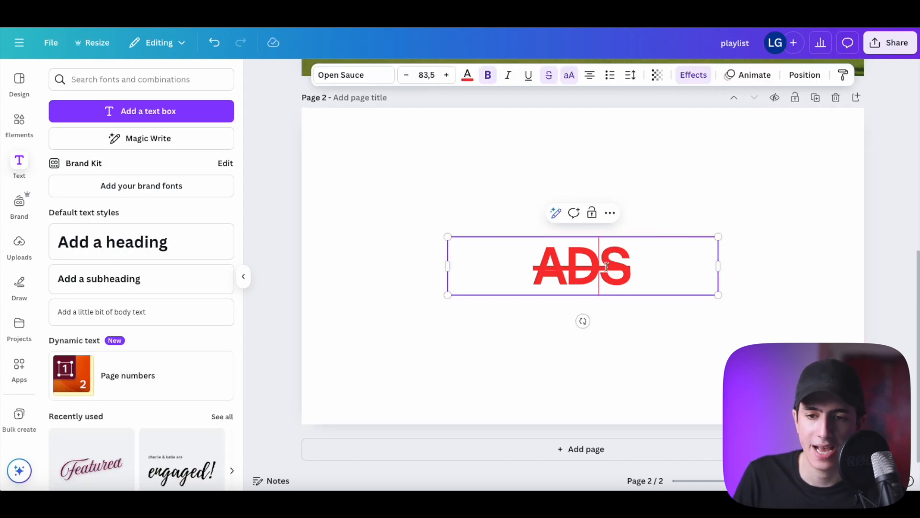
pyautogui.click(606, 267)
pyautogui.doubleClick(582, 267)
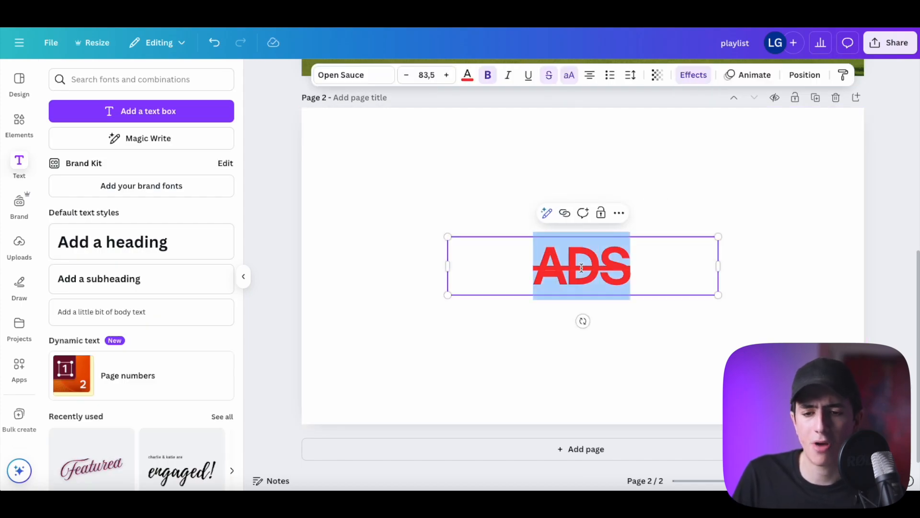
pyautogui.click(549, 75)
pyautogui.click(488, 74)
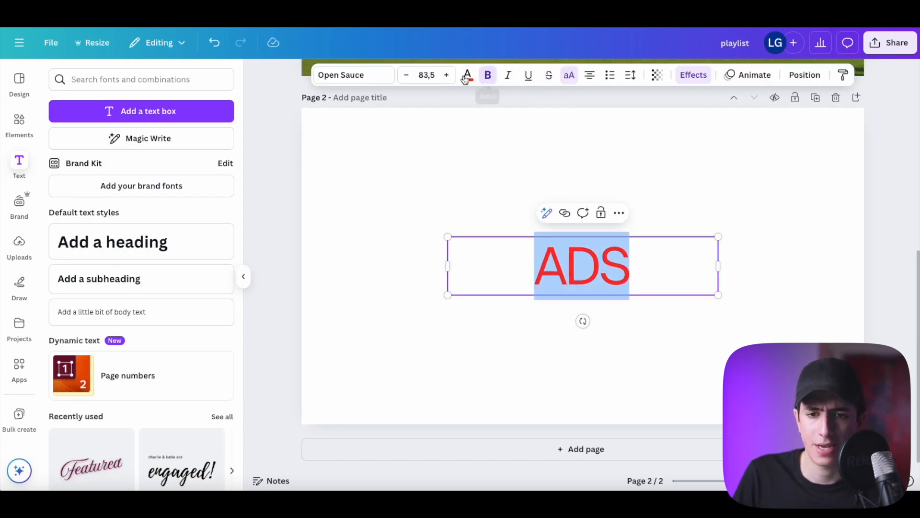
# Try the yellow brand color on the ADS text, settle on the orange document color, and make it bold
pyautogui.click(467, 75)
pyautogui.click(95, 240)
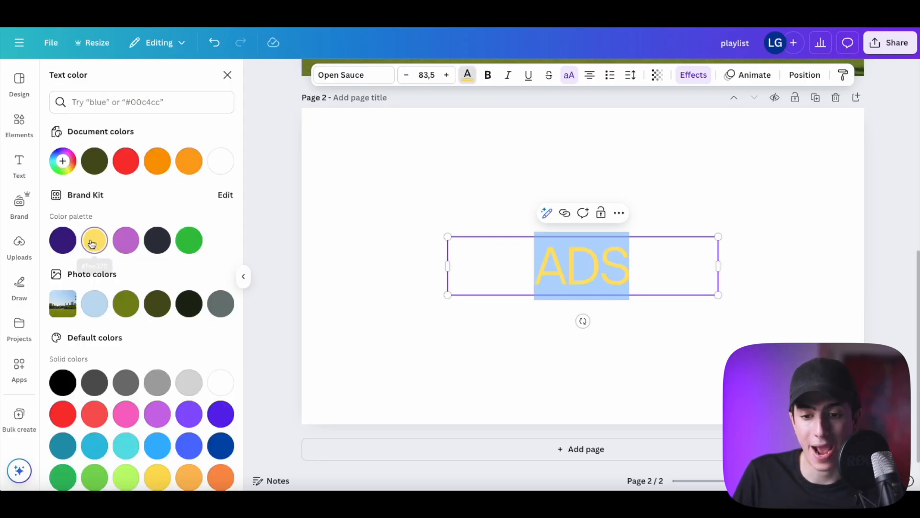
pyautogui.click(166, 170)
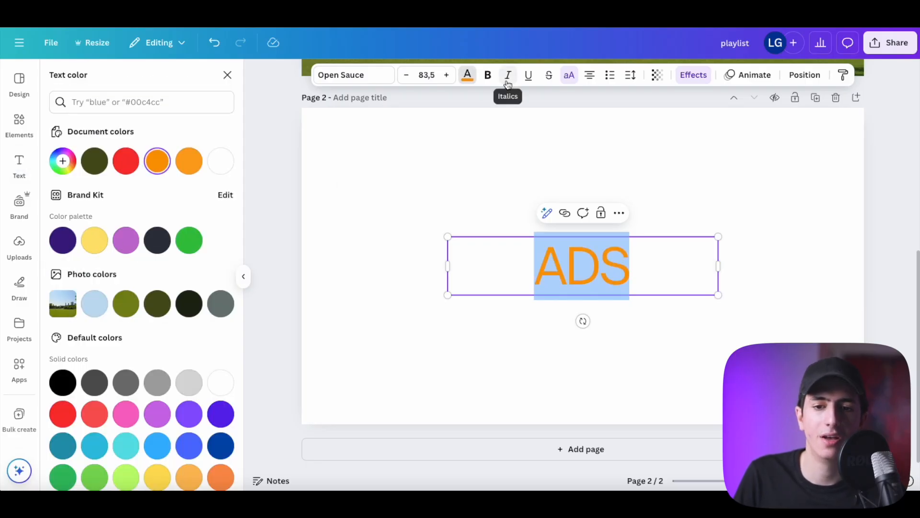
pyautogui.click(488, 74)
pyautogui.click(625, 152)
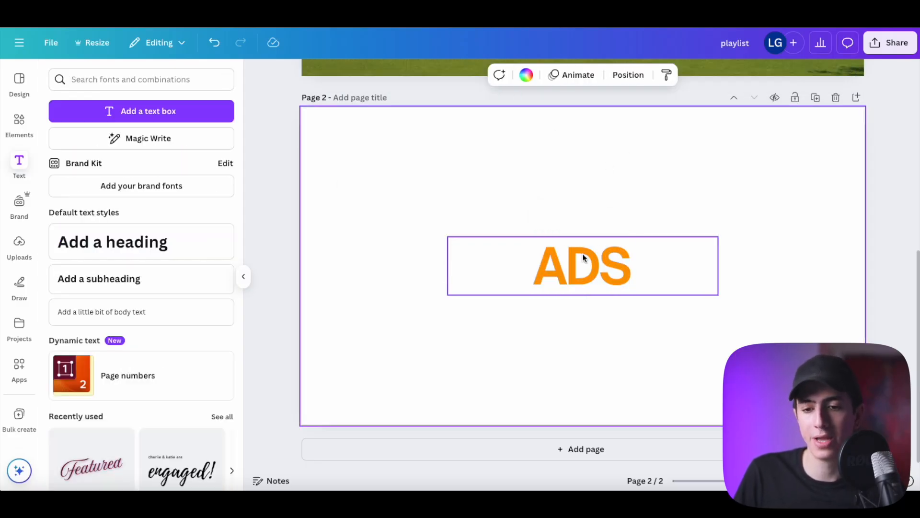
# Cycle the ADS text through the other alignments and return it to centered
pyautogui.click(585, 267)
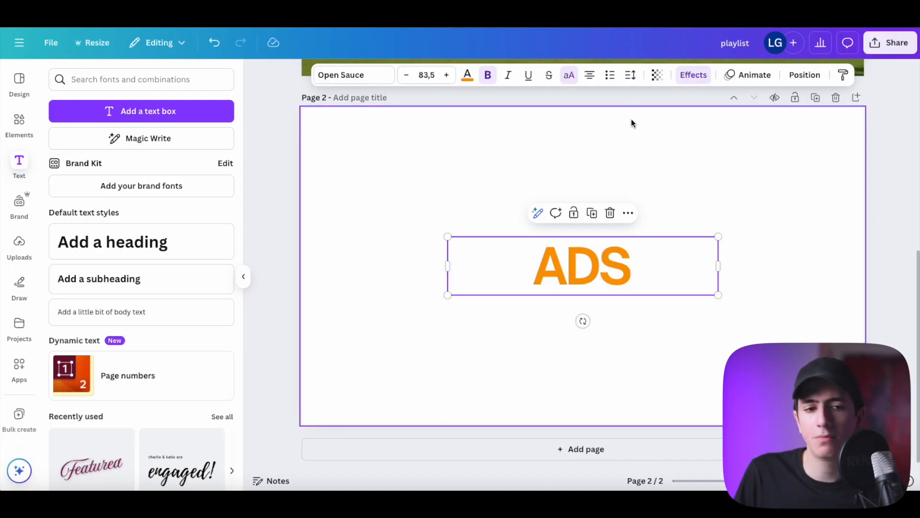
pyautogui.click(590, 76)
pyautogui.click(593, 77)
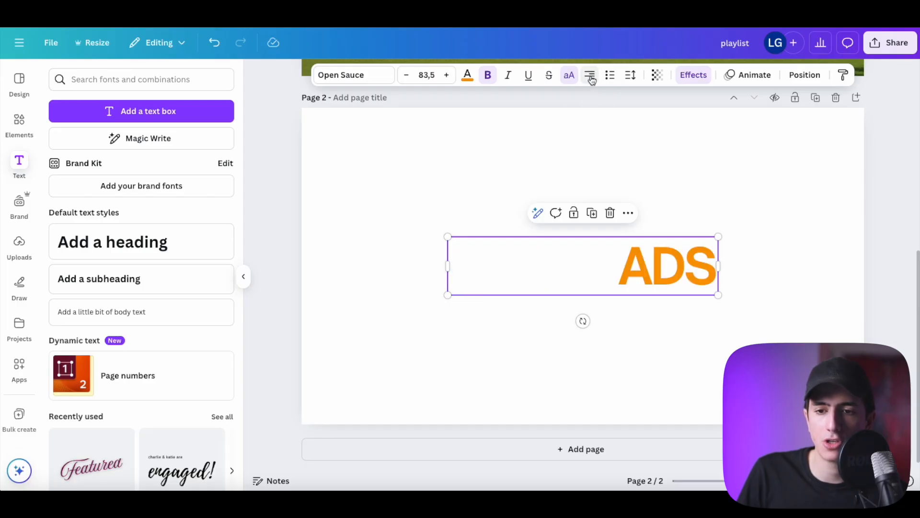
pyautogui.click(592, 77)
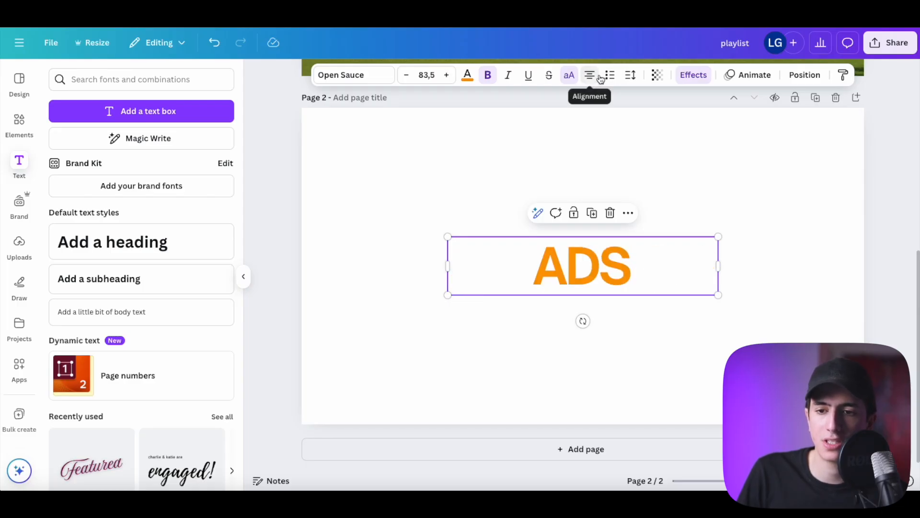
# Try different transparency levels on the ADS text and leave the value at 100
pyautogui.click(657, 75)
pyautogui.moveTo(658, 120); pyautogui.dragTo(711, 125)
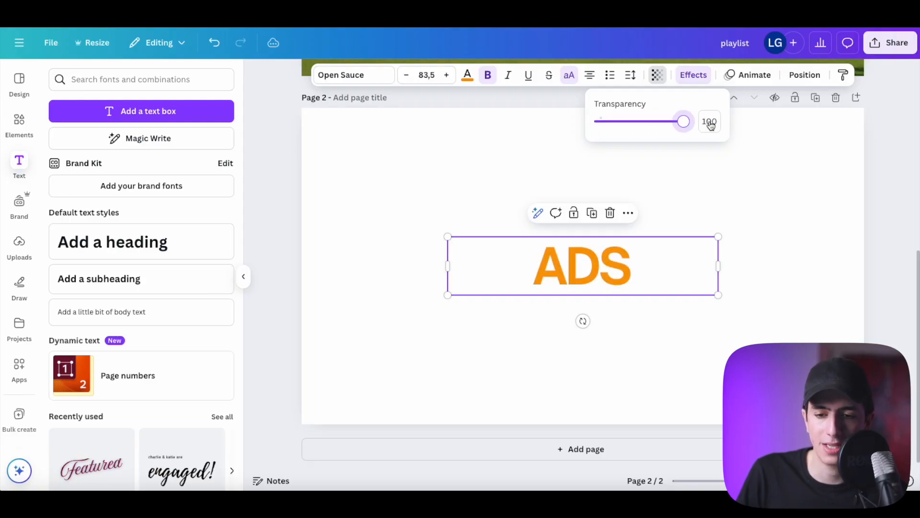
# Try the transparency adjustment on the PLAYLIST text on page 1, leave it at 100, and deselect the text
pyautogui.scroll(6, 628, 224)
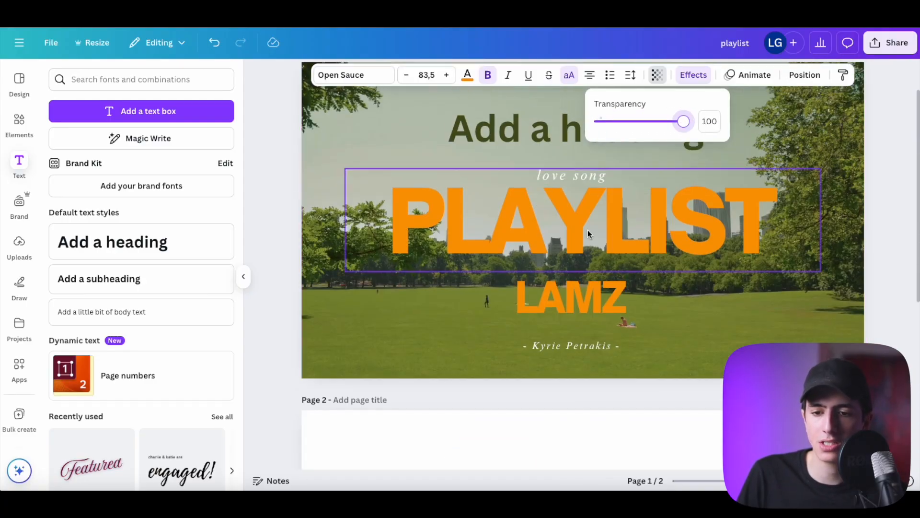
pyautogui.click(577, 232)
pyautogui.click(661, 80)
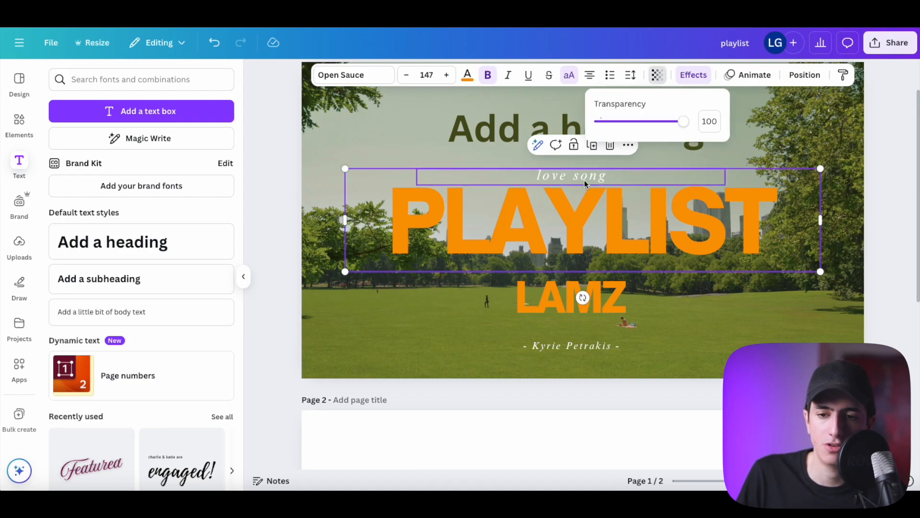
pyautogui.moveTo(688, 121)
pyautogui.mouseDown()
pyautogui.moveTo(598, 121)
pyautogui.moveTo(705, 123)
pyautogui.mouseUp()
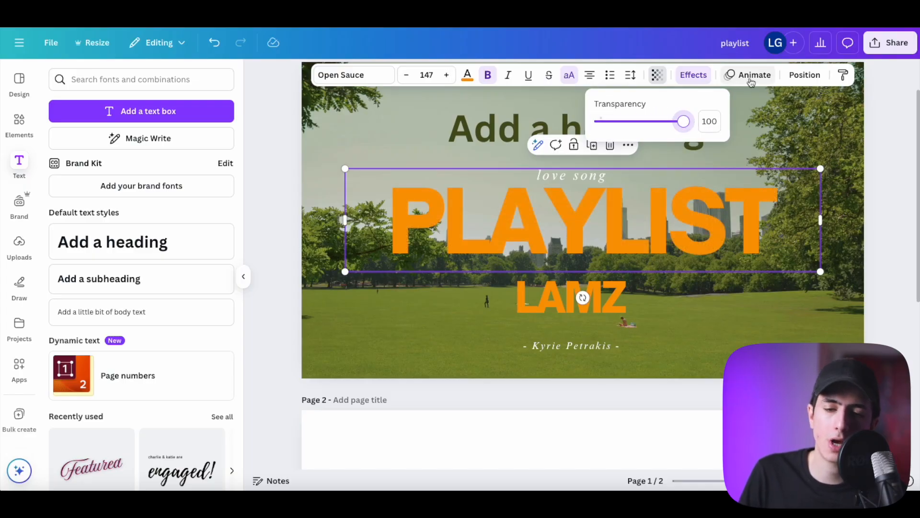
pyautogui.click(904, 151)
pyautogui.click(911, 160)
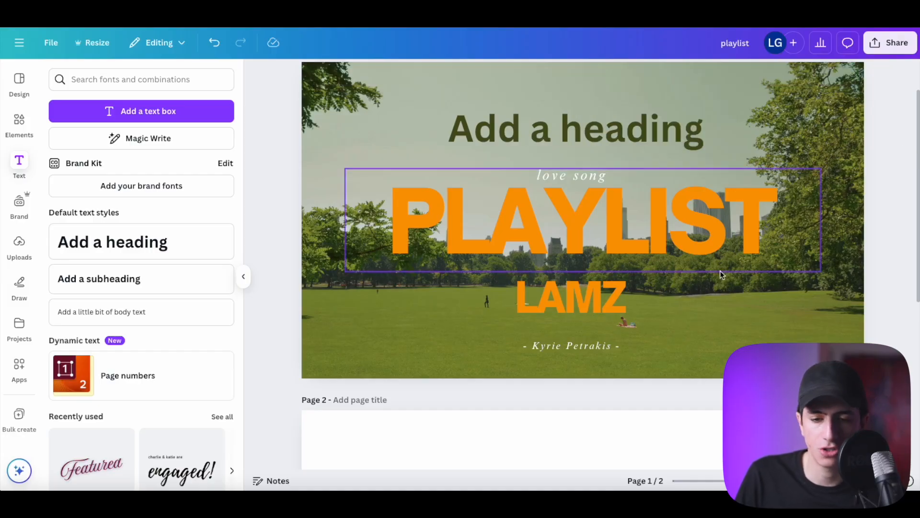
# Look over both pages of the design and browse the ready-made font combinations
pyautogui.scroll(1, 701, 273)
pyautogui.scroll(-3, 640, 326)
pyautogui.scroll(-4, 622, 343)
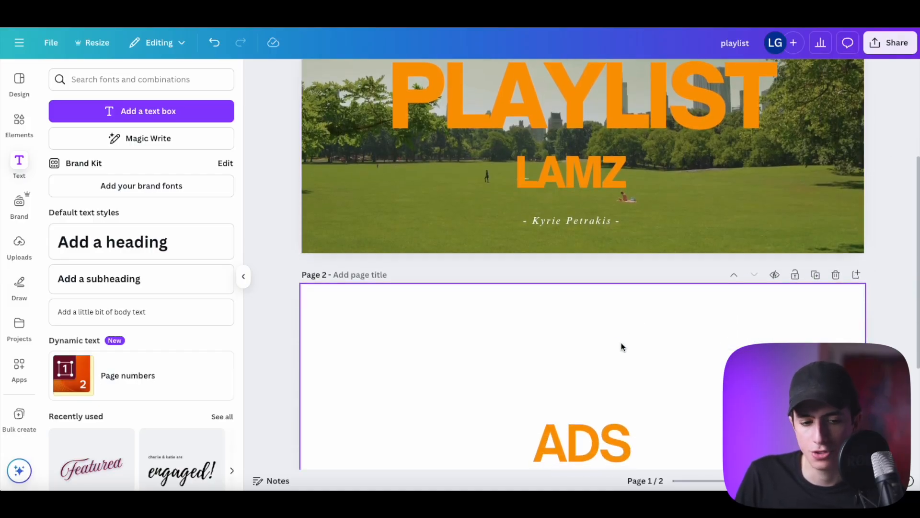
pyautogui.scroll(2, 623, 345)
pyautogui.scroll(-3, 144, 338)
pyautogui.scroll(-3, 142, 334)
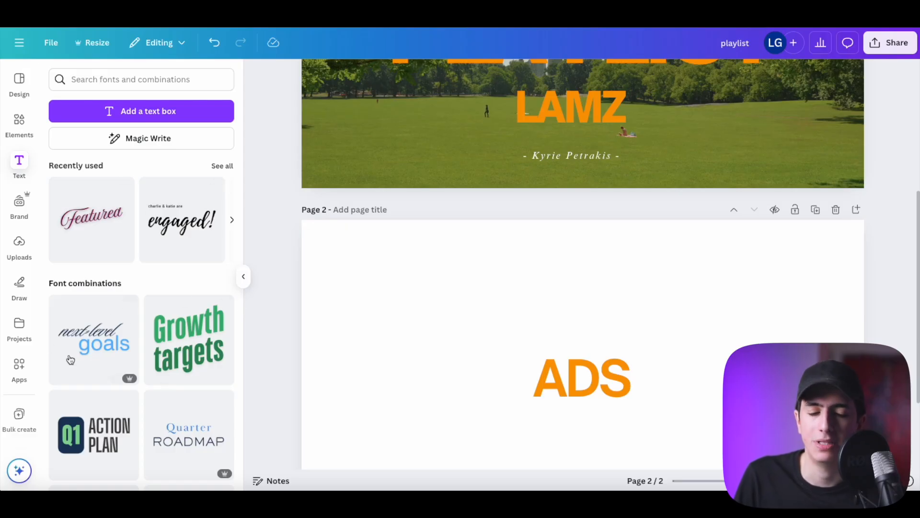
pyautogui.scroll(-3, 143, 366)
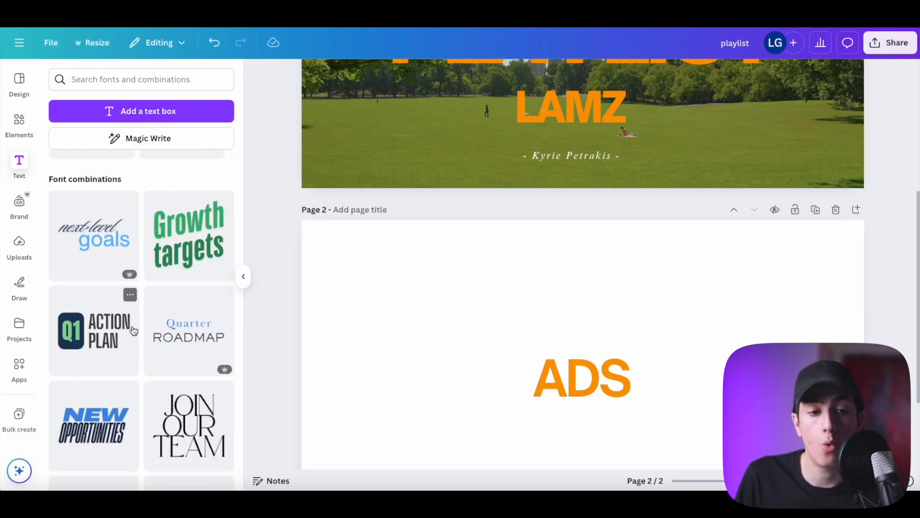
pyautogui.scroll(-3, 161, 312)
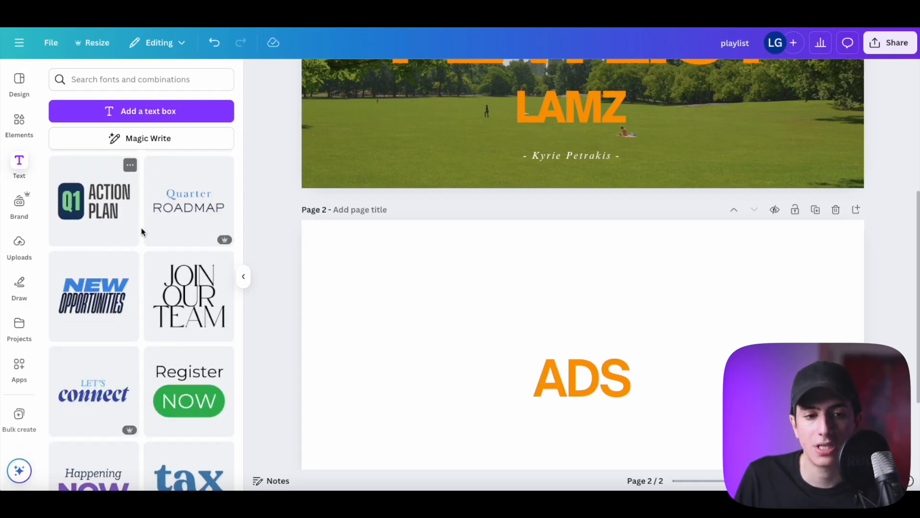
# Add a default heading to page 2, delete the ADS text, and move the heading to the middle of the page
pyautogui.scroll(6, 163, 245)
pyautogui.scroll(-3, 471, 305)
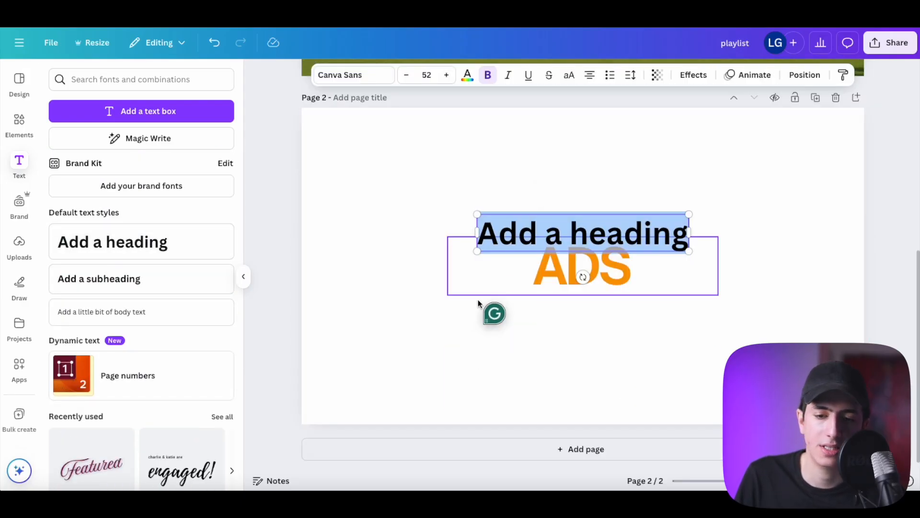
pyautogui.click(534, 267)
pyautogui.press('Delete')
pyautogui.moveTo(579, 228); pyautogui.dragTo(570, 274)
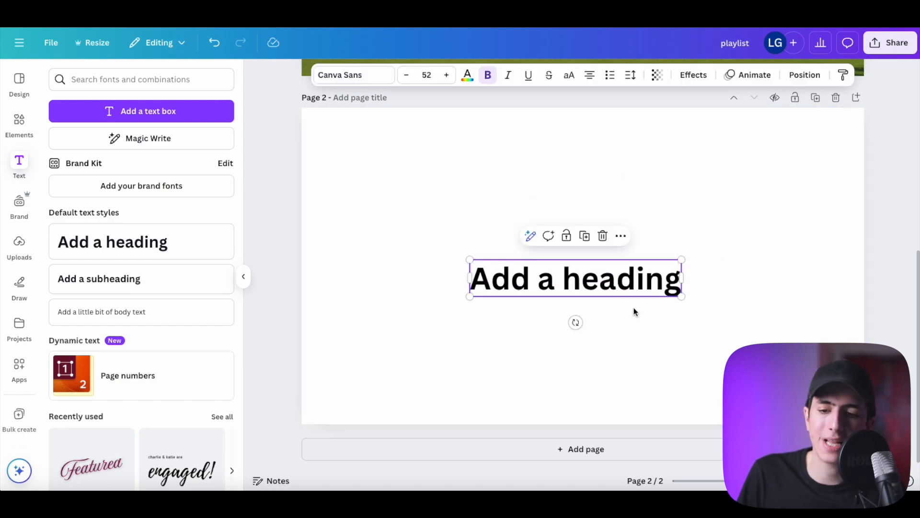
# Try the Glacial Indifference, League Spartan and Brittany fonts on the page 2 heading and settle on Archivo Black
pyautogui.click(367, 82)
pyautogui.scroll(-5, 158, 312)
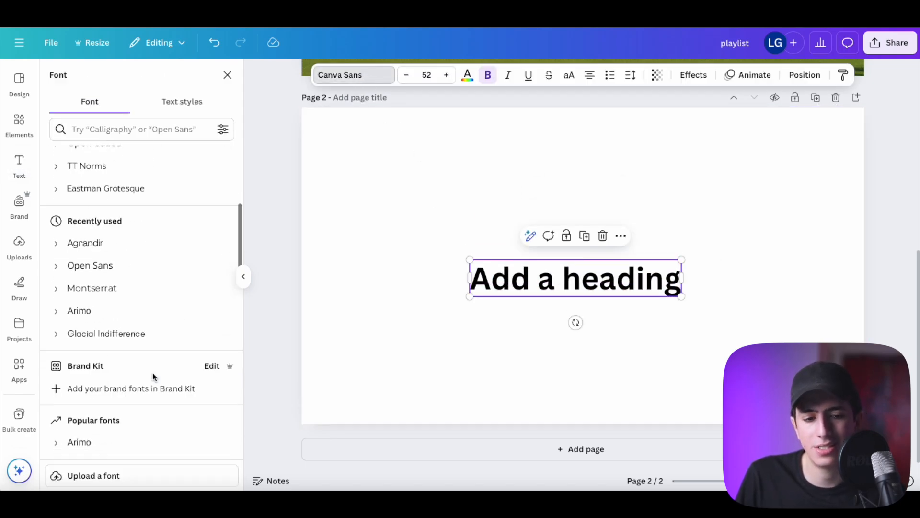
pyautogui.scroll(-4, 161, 263)
pyautogui.click(140, 369)
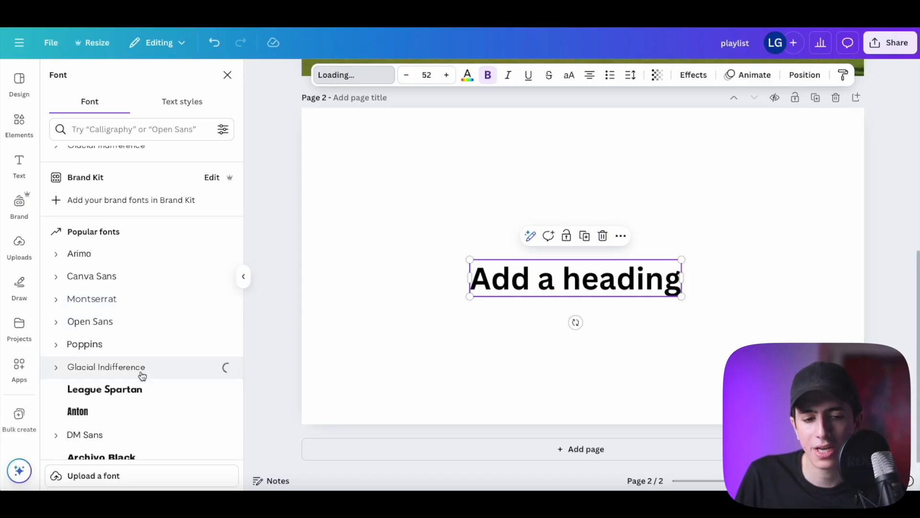
pyautogui.click(136, 394)
pyautogui.scroll(-4, 139, 389)
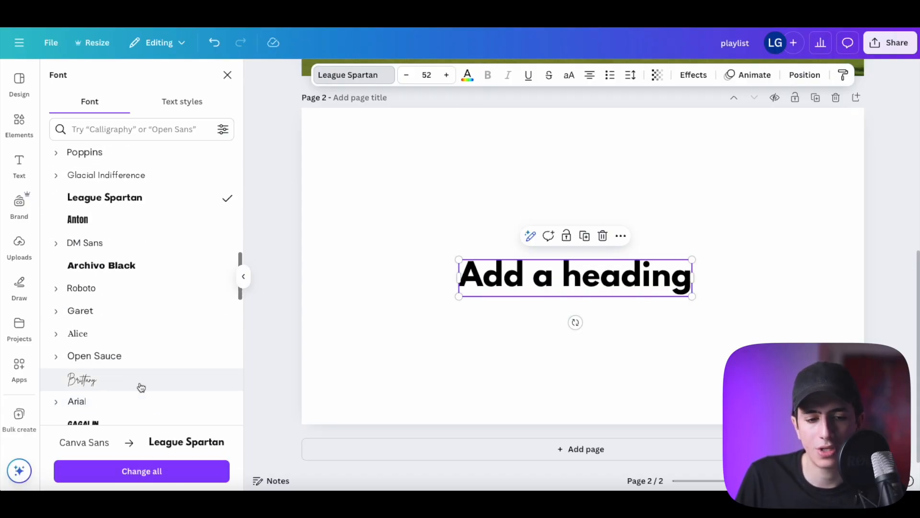
pyautogui.click(139, 376)
pyautogui.click(139, 271)
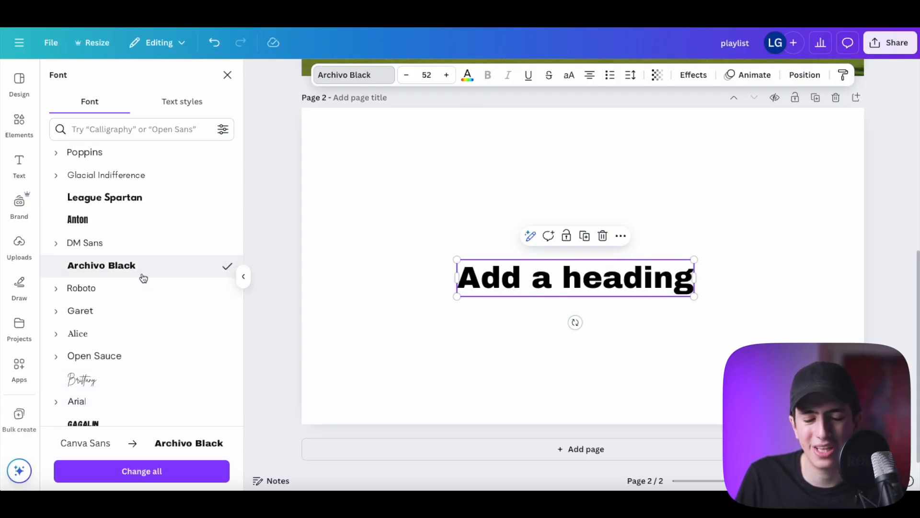
pyautogui.scroll(1, 142, 267)
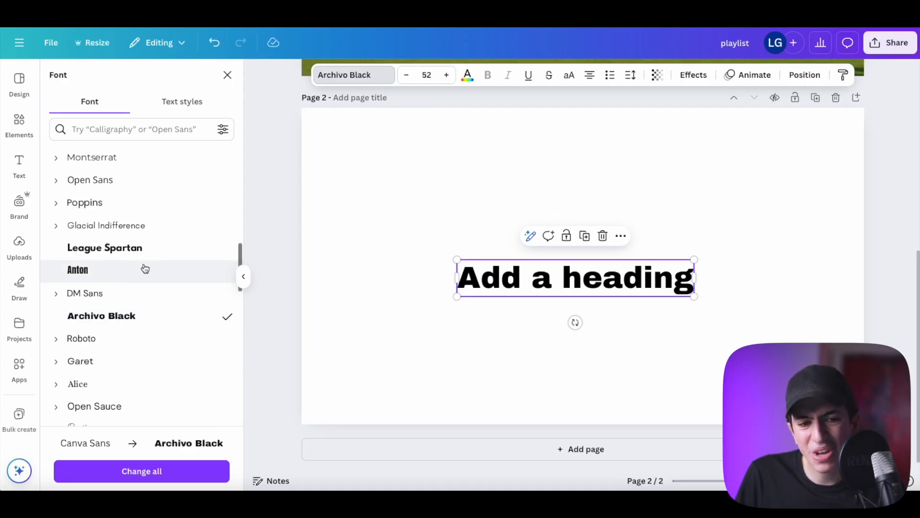
# Clear the heading text on page 2 and bring up the design templates
pyautogui.doubleClick(505, 279)
pyautogui.press('BackSpace')
pyautogui.click(19, 163)
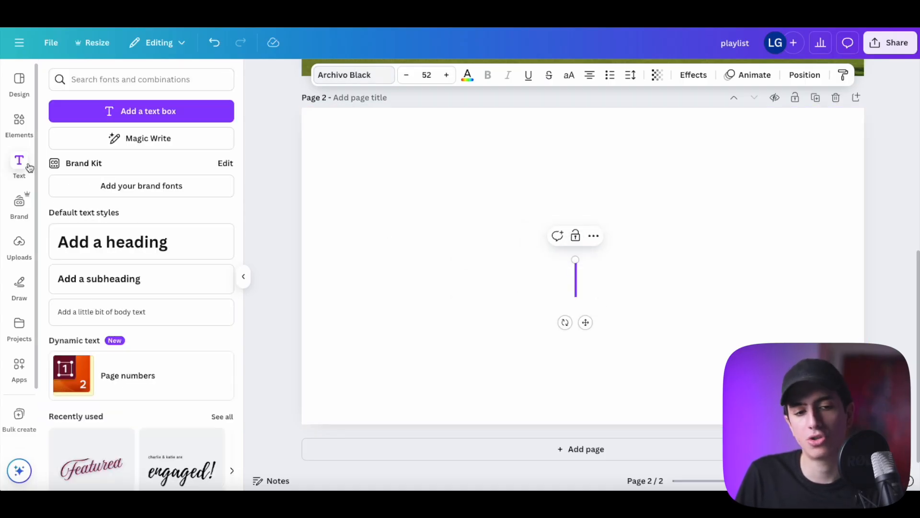
pyautogui.click(19, 122)
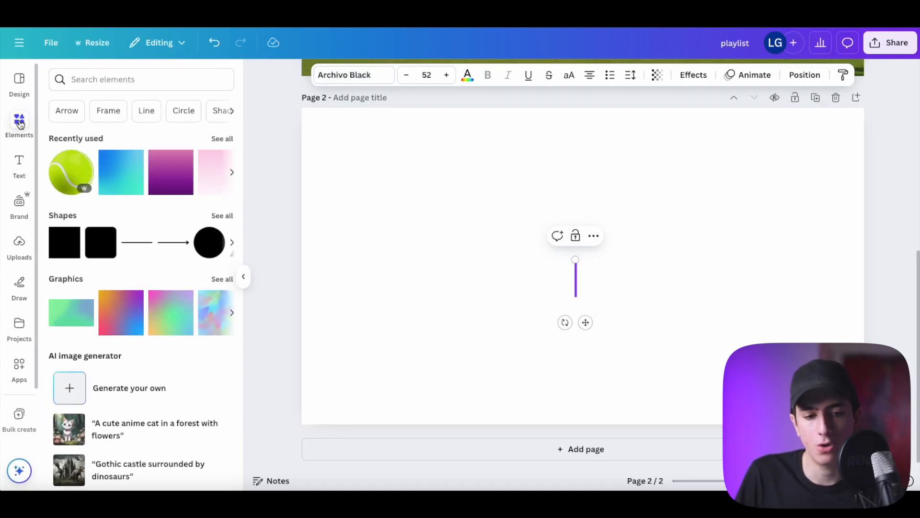
pyautogui.click(19, 82)
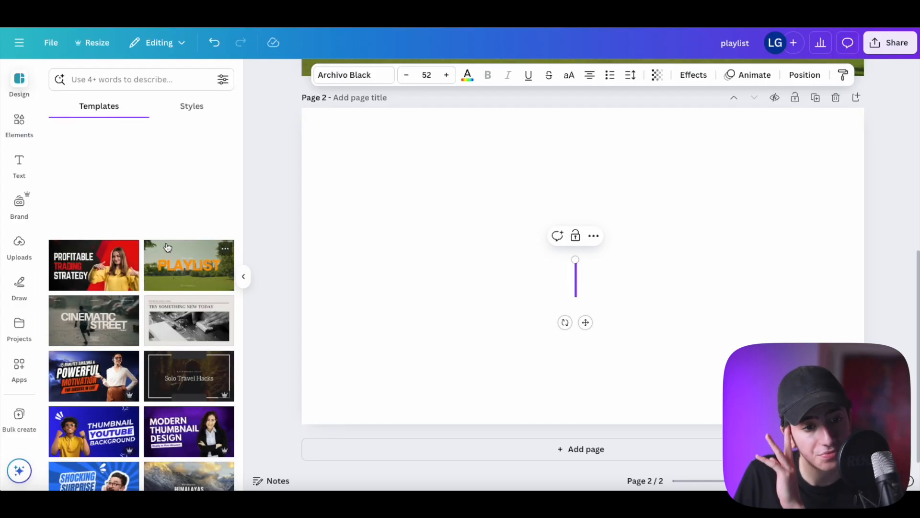
# Find the pink Mukbang Cake ASMR thumbnail template and add it as a new page
pyautogui.scroll(-8, 157, 342)
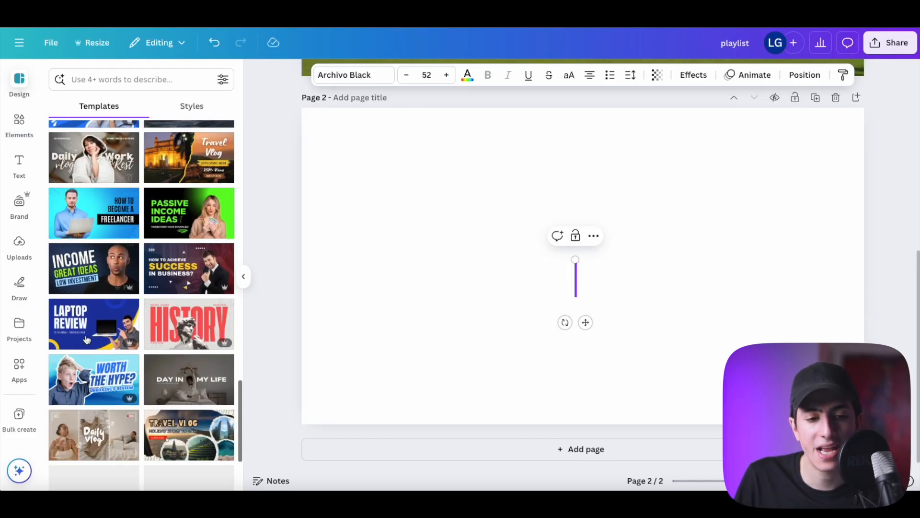
pyautogui.scroll(-7, 154, 257)
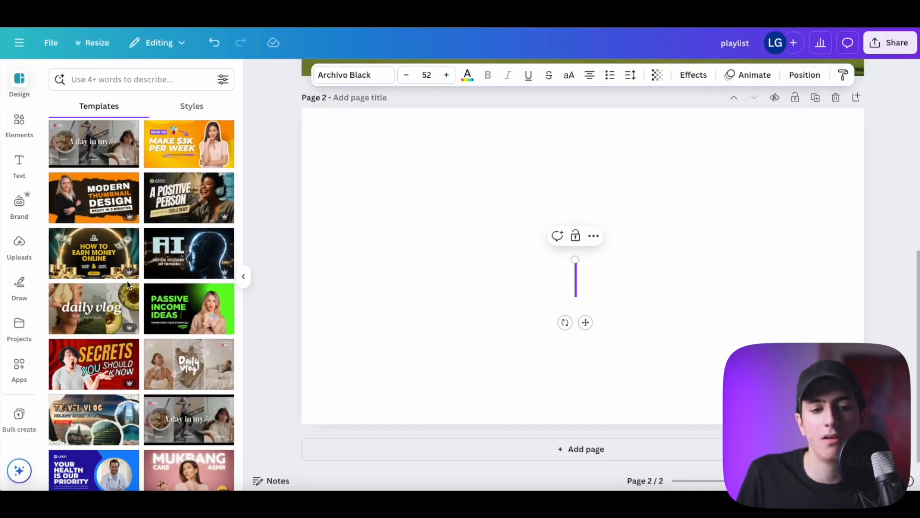
pyautogui.scroll(-3, 100, 263)
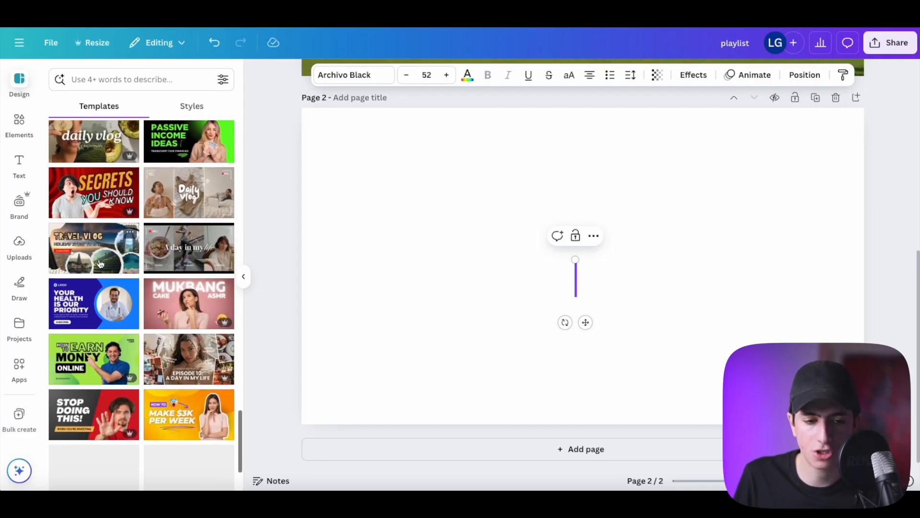
pyautogui.scroll(-1, 100, 263)
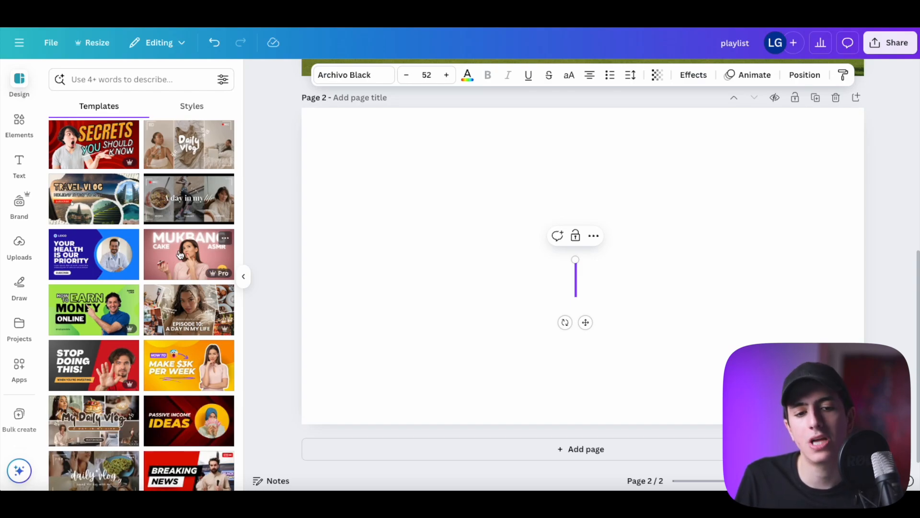
pyautogui.click(180, 254)
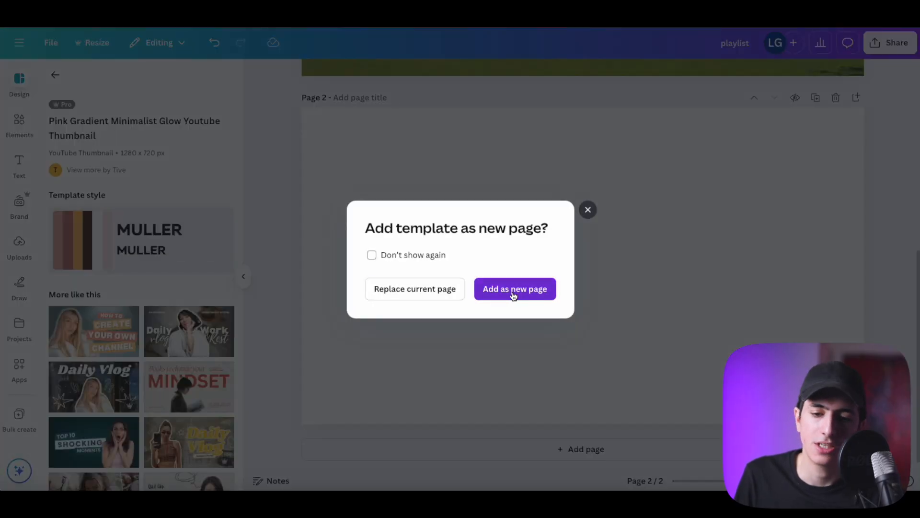
pyautogui.click(513, 291)
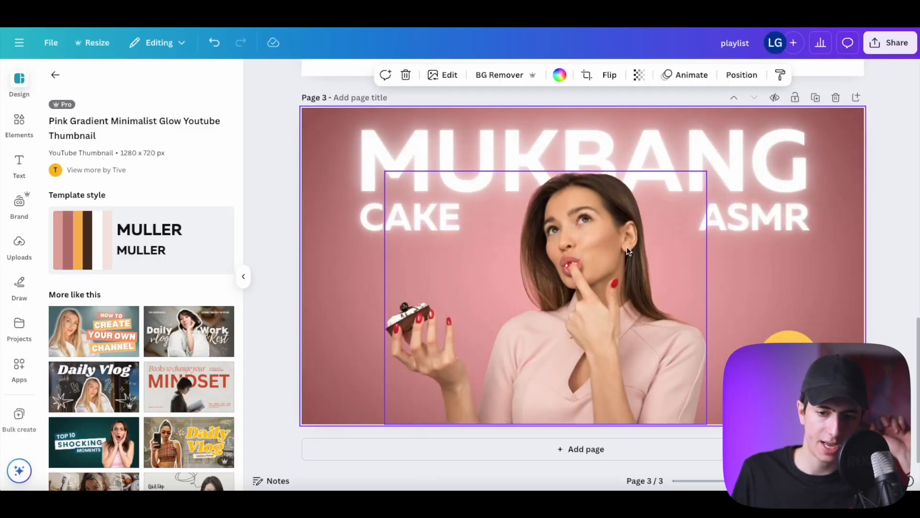
pyautogui.click(888, 195)
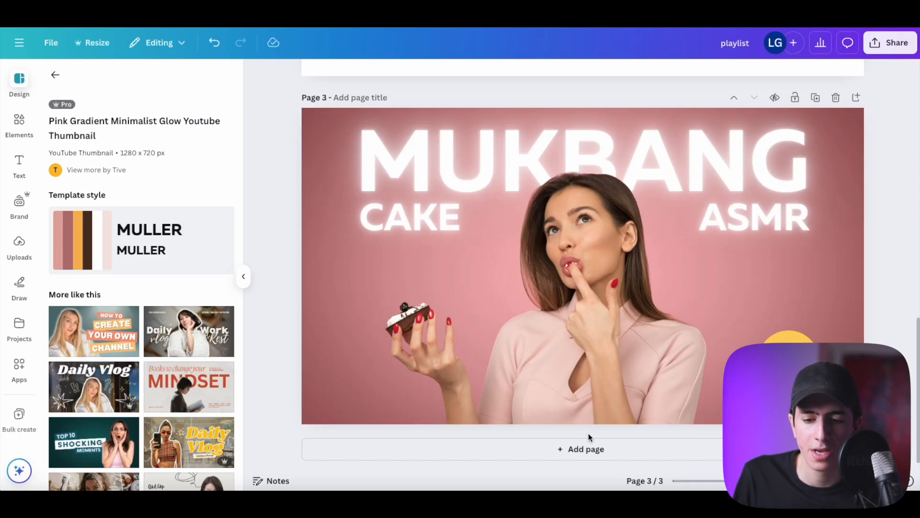
# Add a blank page 4, copy the MUKBANG text from page 3 onto it, and move it to the page center
pyautogui.click(634, 164)
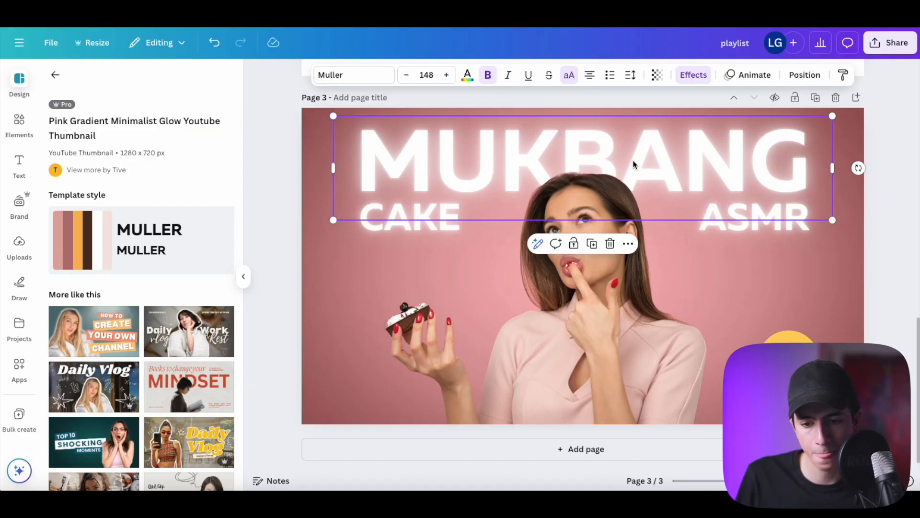
pyautogui.click(605, 455)
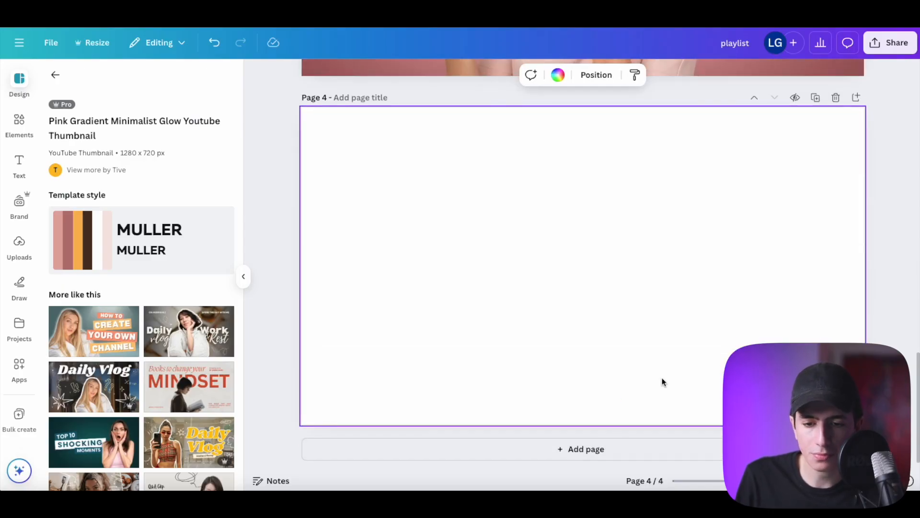
pyautogui.scroll(9, 682, 295)
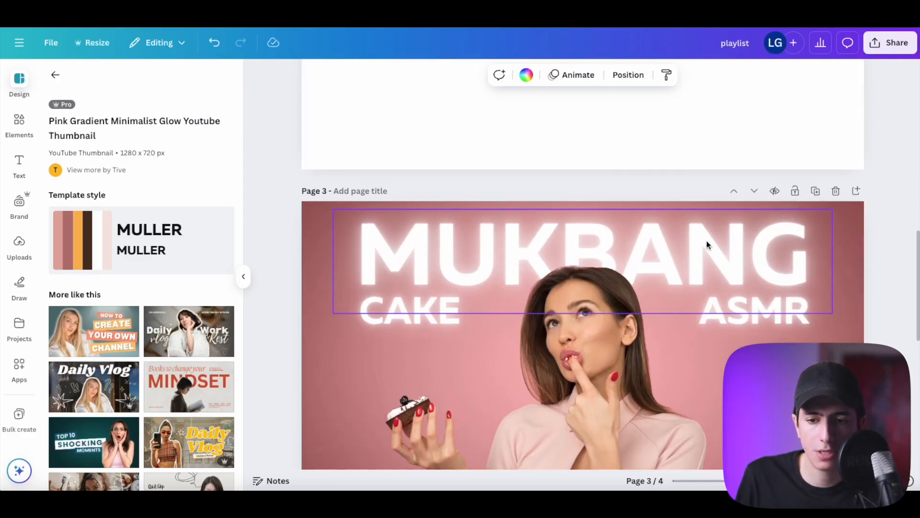
pyautogui.click(707, 241)
pyautogui.scroll(-8, 701, 269)
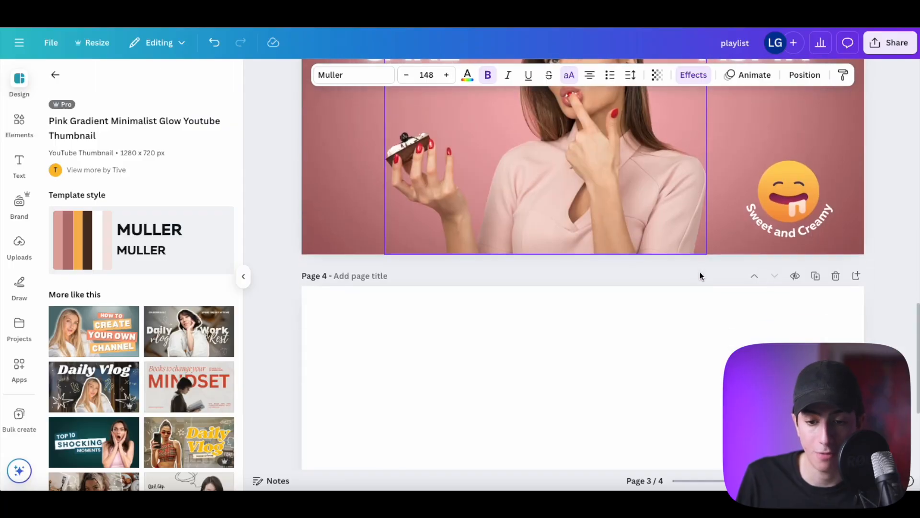
pyautogui.click(634, 269)
pyautogui.hotkey('ctrl', 'v')
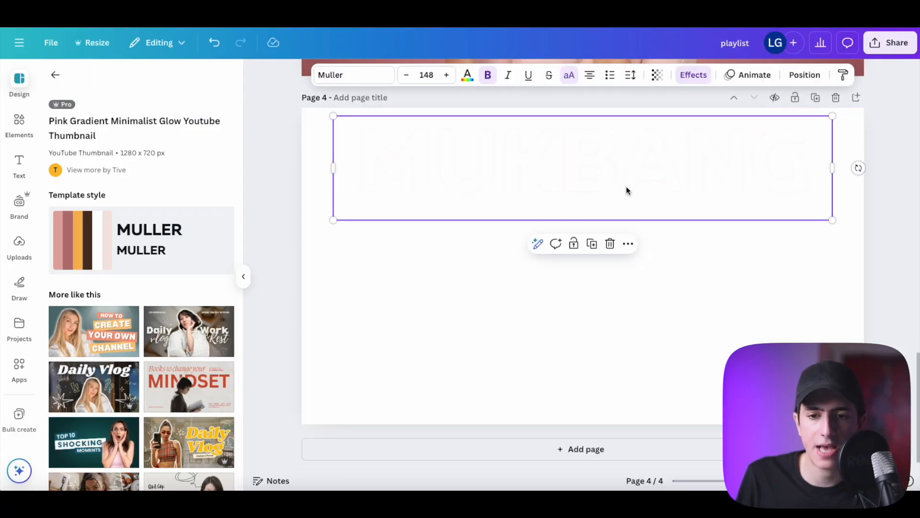
pyautogui.moveTo(627, 189); pyautogui.dragTo(626, 269)
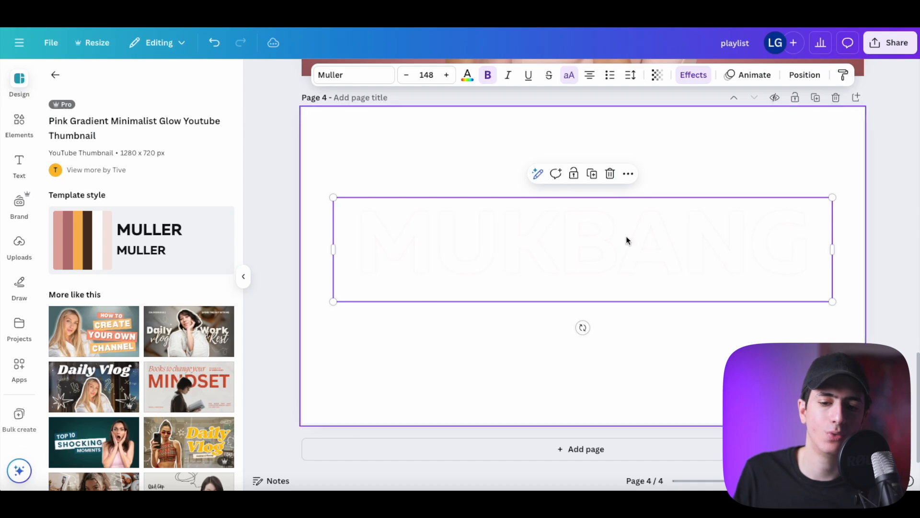
# Recolor the MUKBANG text on page 4, trying orange and settling on the olive green from the landscape photo's colors
pyautogui.doubleClick(481, 255)
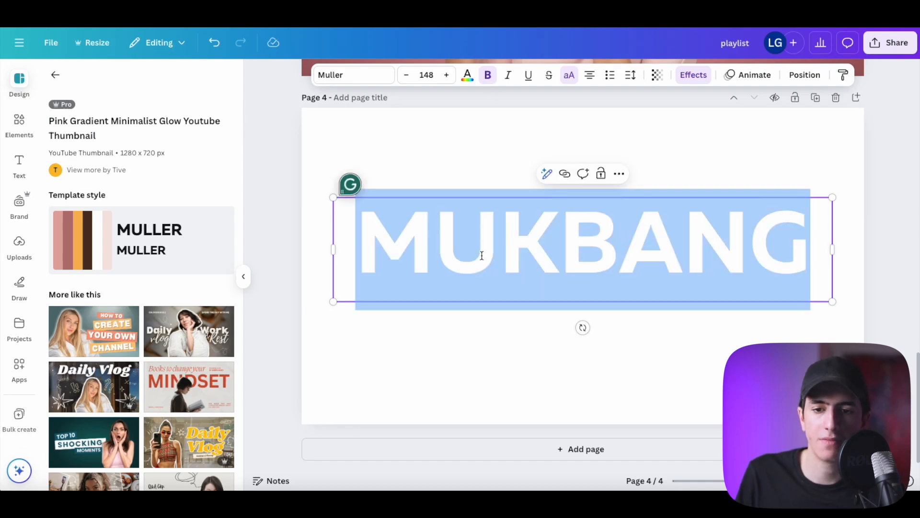
pyautogui.doubleClick(570, 247)
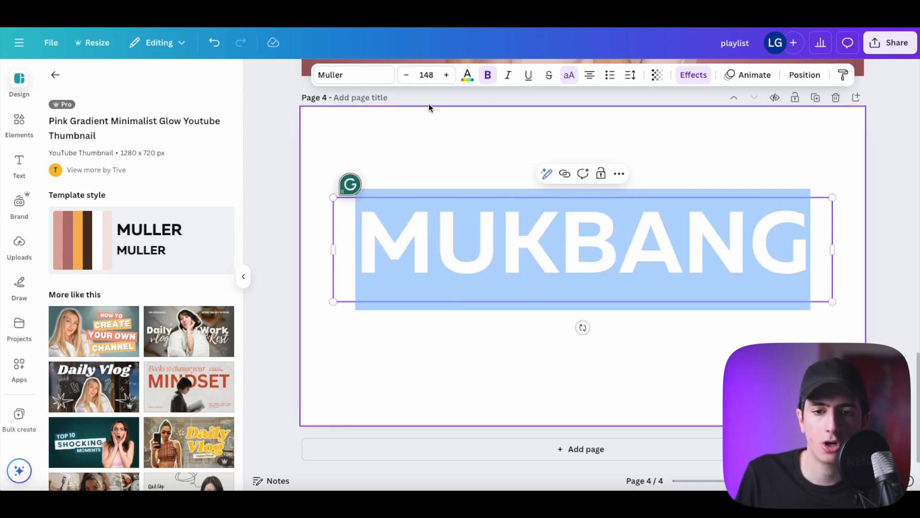
pyautogui.click(467, 75)
pyautogui.click(150, 167)
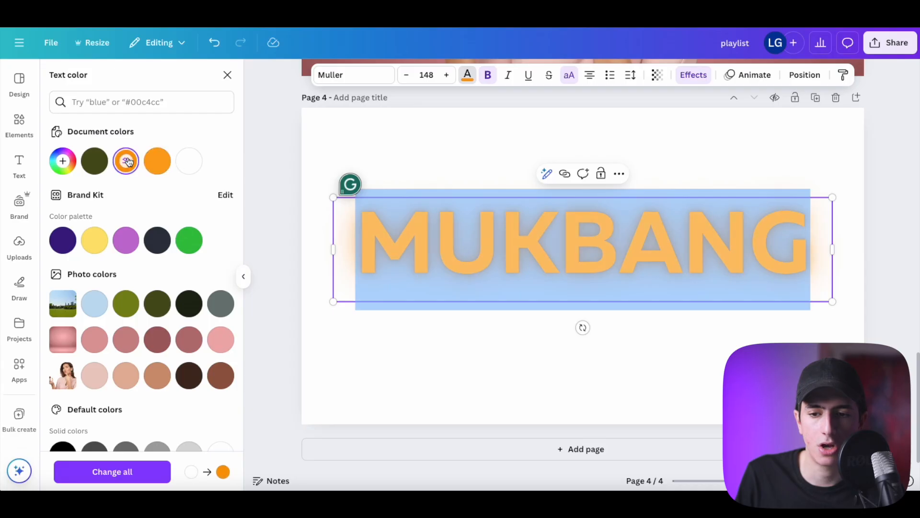
pyautogui.click(136, 307)
pyautogui.click(157, 303)
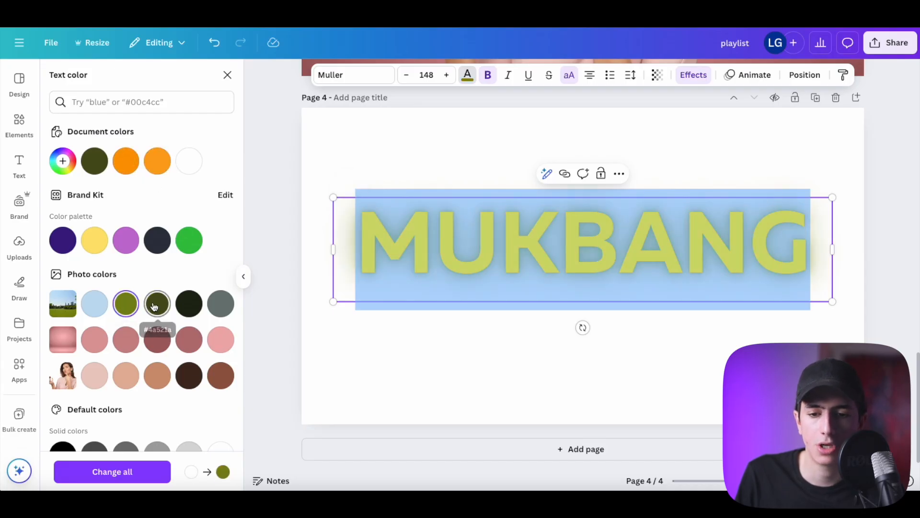
pyautogui.click(122, 300)
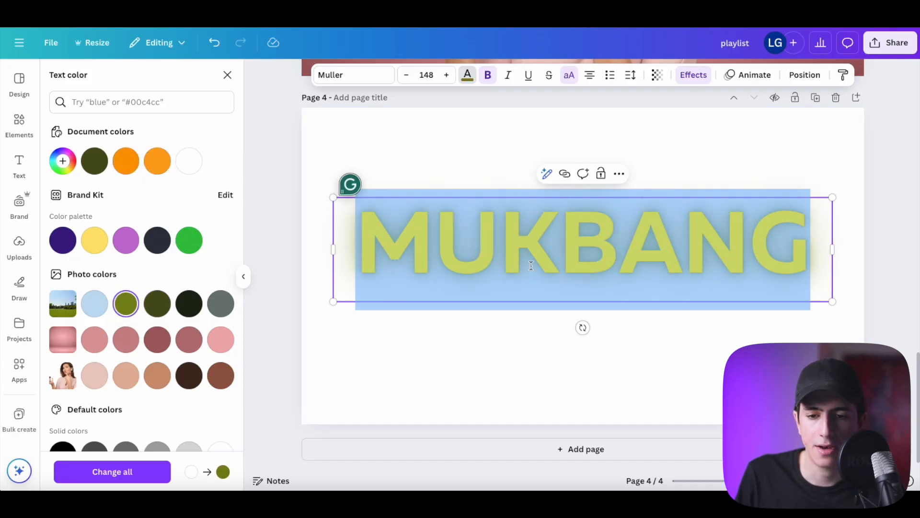
pyautogui.click(709, 372)
# Shrink the MUKBANG text to size 113 and move it to the upper middle of page 4
pyautogui.click(805, 219)
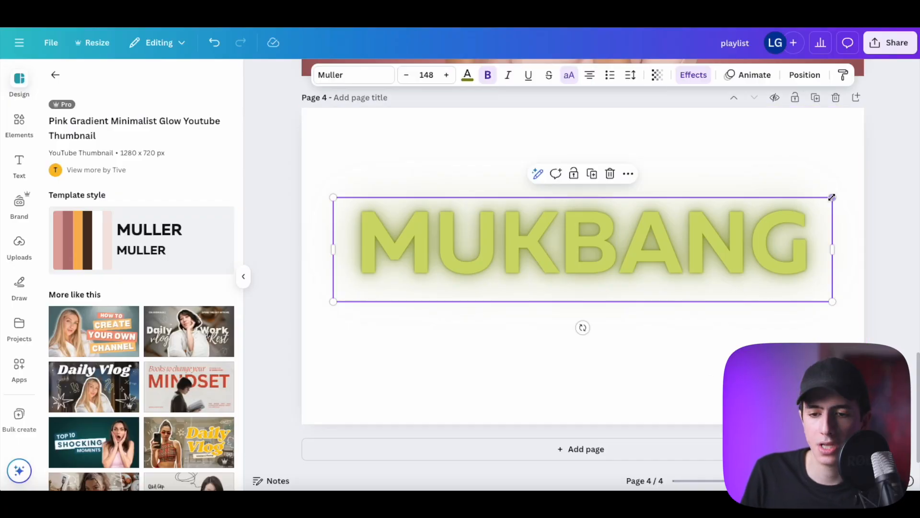
pyautogui.moveTo(832, 197); pyautogui.dragTo(714, 224)
pyautogui.moveTo(661, 257); pyautogui.dragTo(722, 203)
# Delete the Mukbang Cake ASMR page, the blank page 2 and the playlist page, keeping only the green MUKBANG page
pyautogui.scroll(8, 722, 204)
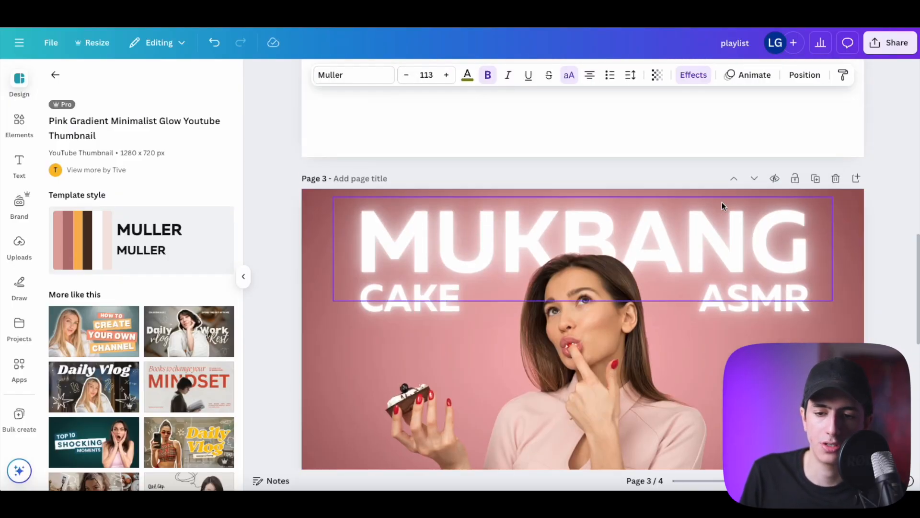
pyautogui.click(835, 179)
pyautogui.scroll(-2, 669, 287)
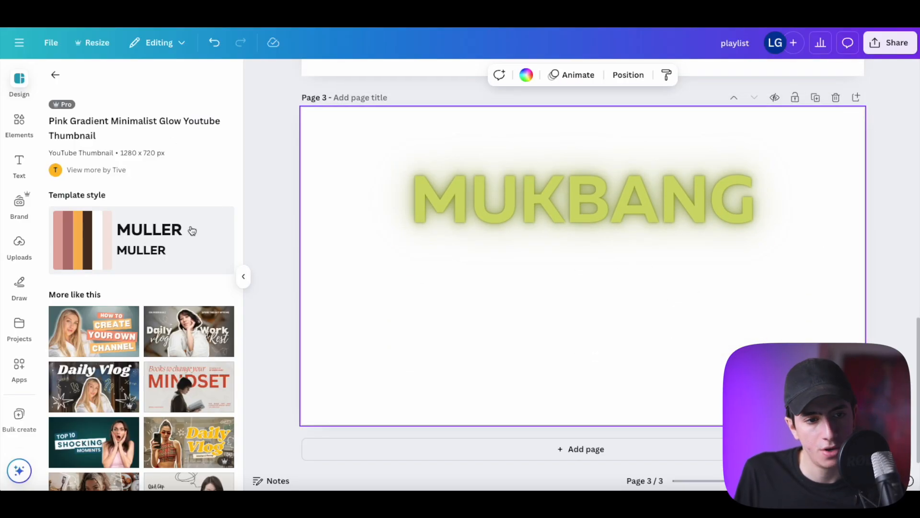
pyautogui.scroll(8, 695, 261)
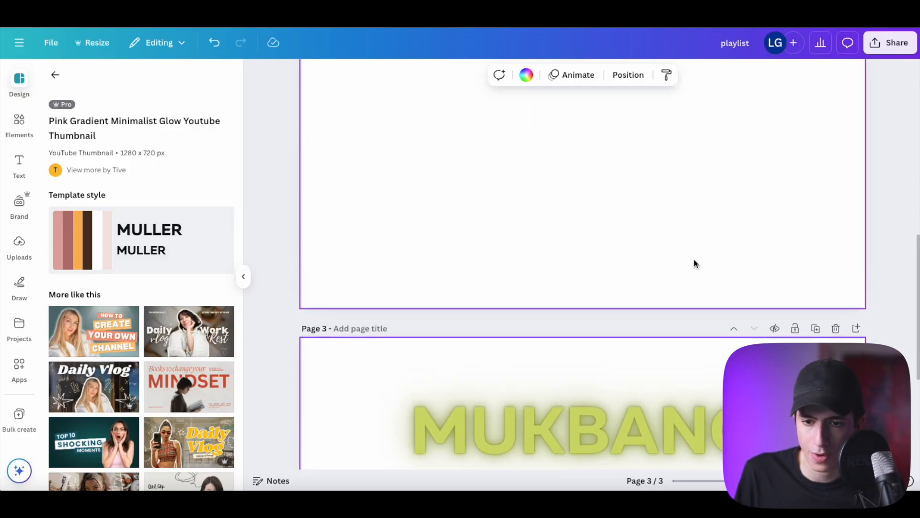
pyautogui.click(836, 185)
pyautogui.scroll(-3, 738, 308)
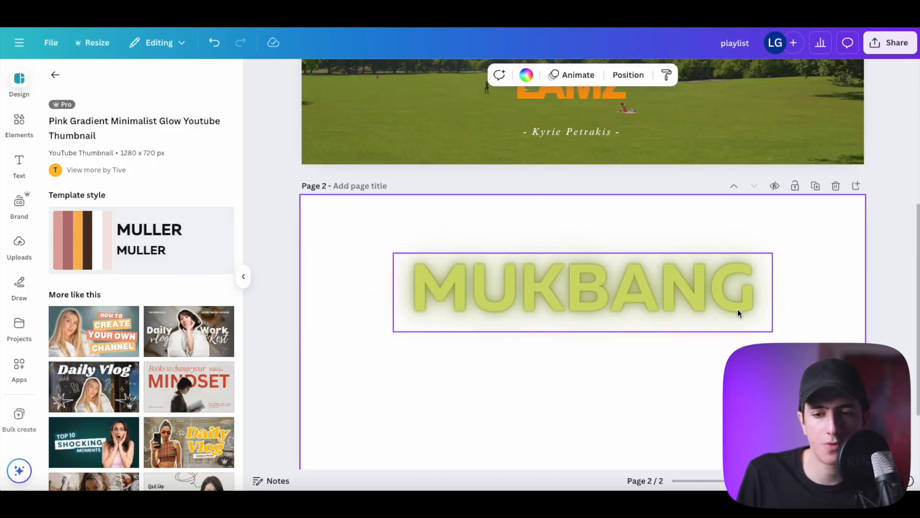
pyautogui.scroll(7, 728, 305)
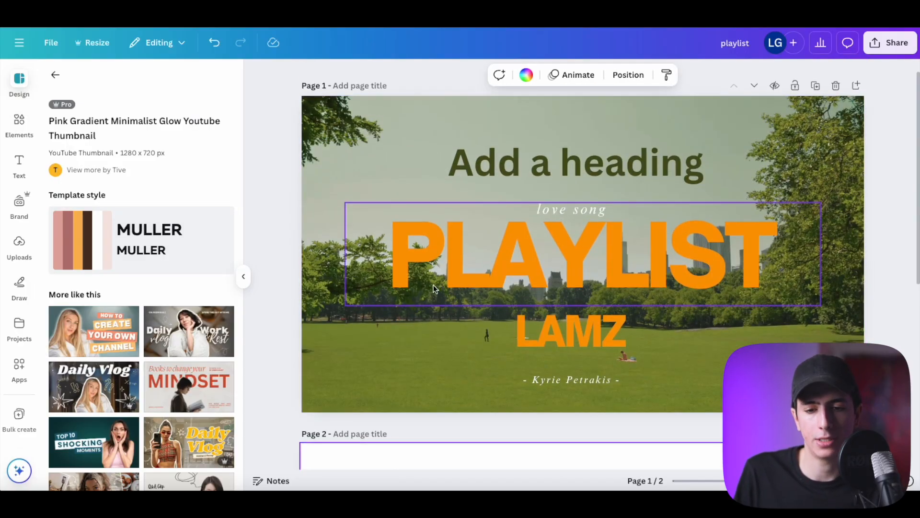
pyautogui.scroll(-1, 691, 198)
pyautogui.click(836, 73)
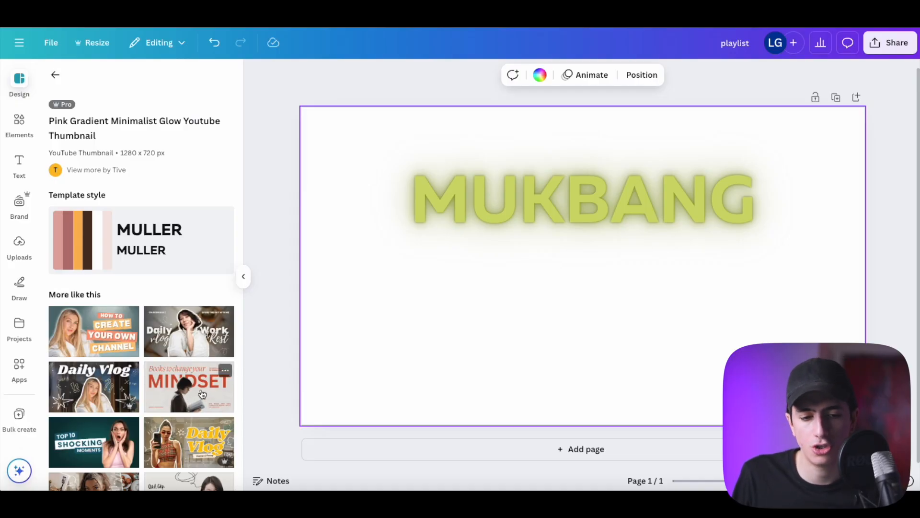
# Find the blue "Income Great Ideas Low Investment" thumbnail template and replace the current page with it
pyautogui.scroll(-5, 202, 393)
pyautogui.click(56, 75)
pyautogui.scroll(-3, 109, 325)
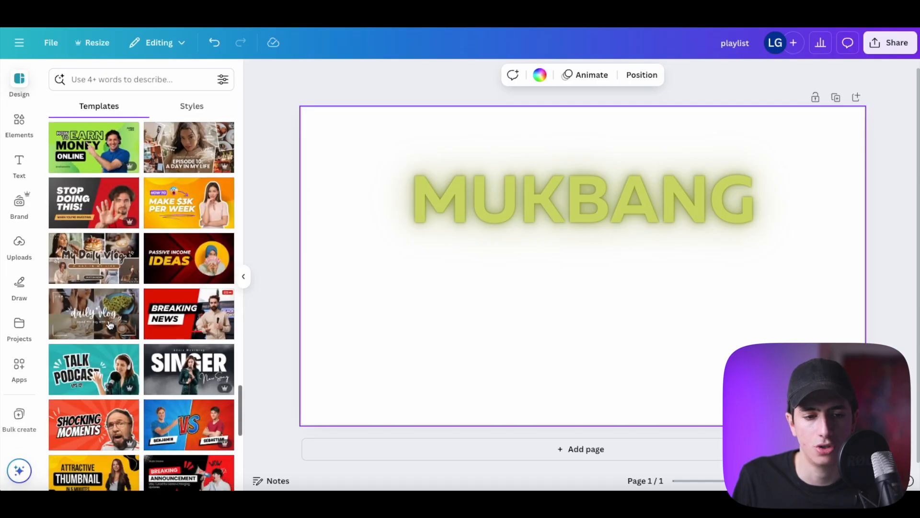
pyautogui.scroll(-4, 109, 325)
pyautogui.scroll(3, 184, 296)
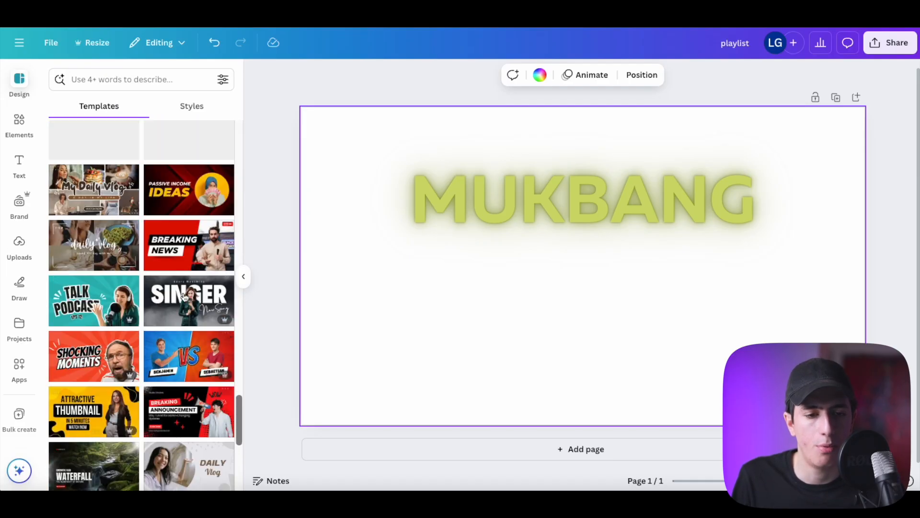
pyautogui.scroll(8, 185, 296)
pyautogui.scroll(1, 132, 230)
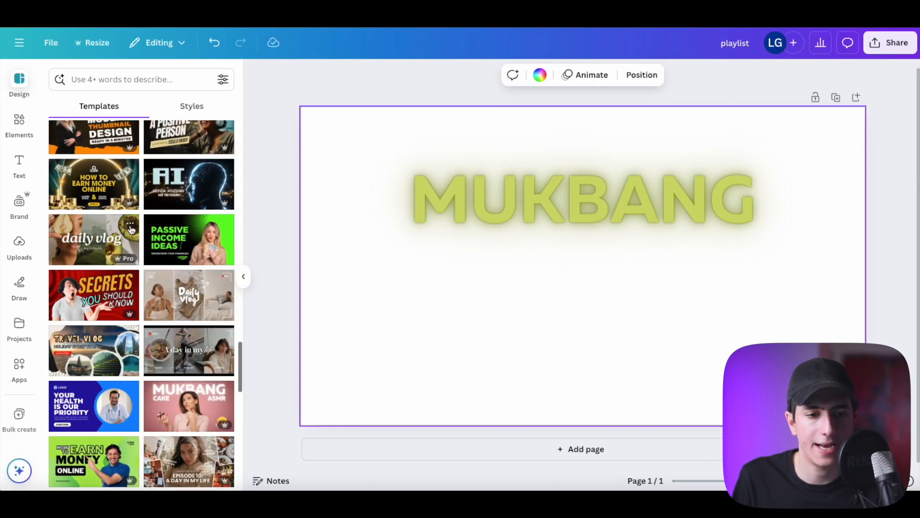
pyautogui.scroll(6, 132, 230)
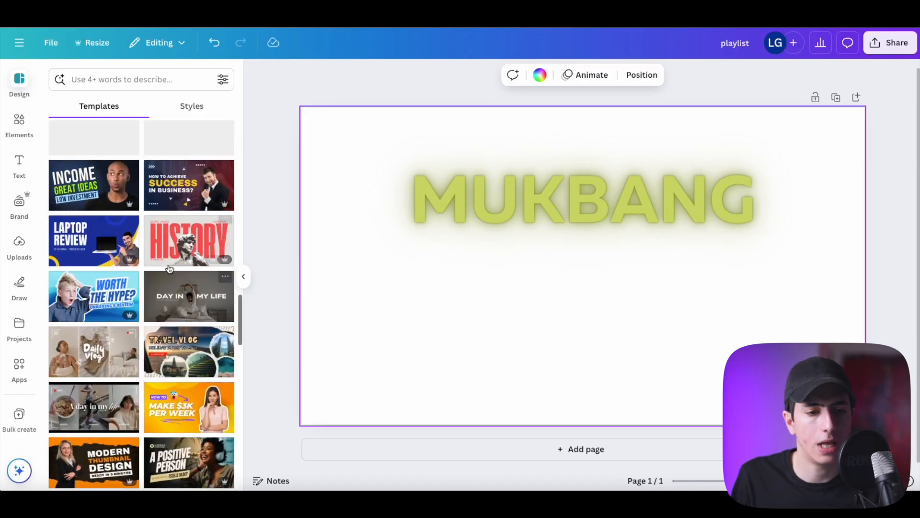
pyautogui.scroll(2, 170, 269)
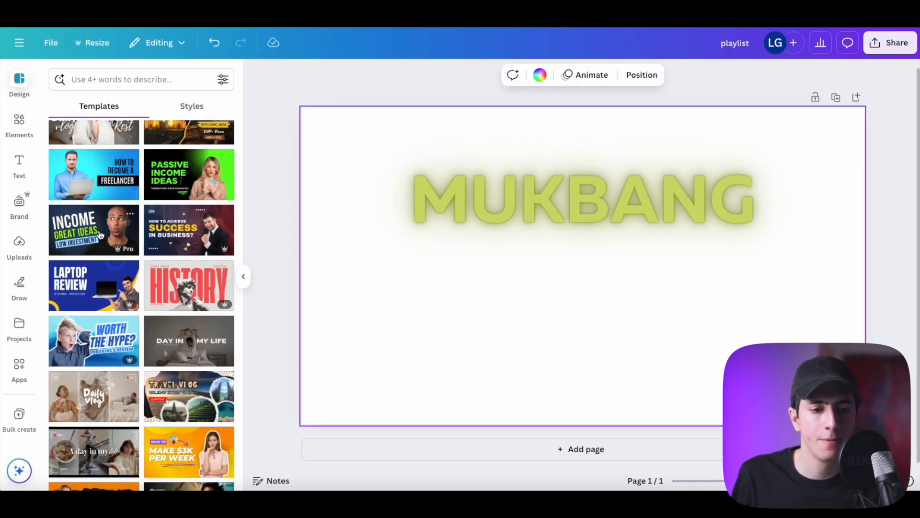
pyautogui.click(100, 233)
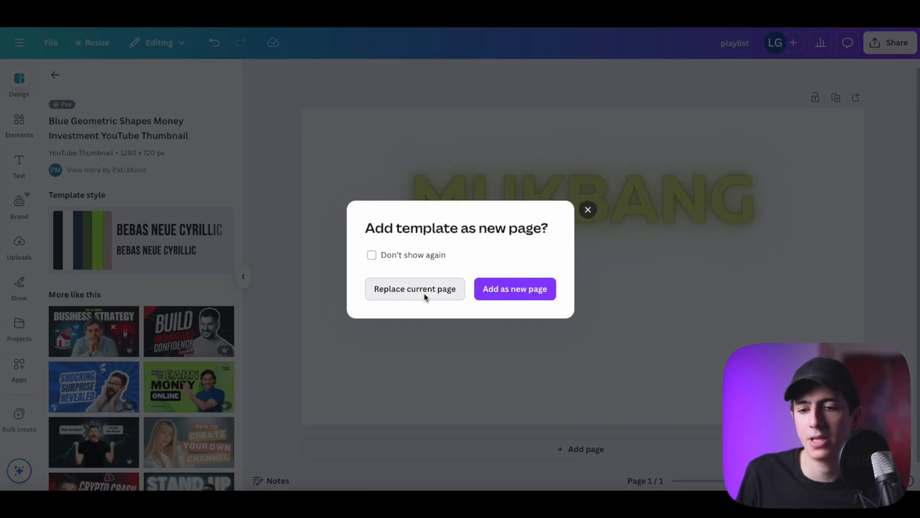
pyautogui.click(424, 292)
# Delete the man's photo from the thumbnail and select the INCOME, GREAT IDEAS and LOW INVESTMENT texts one by one to inspect them
pyautogui.click(731, 213)
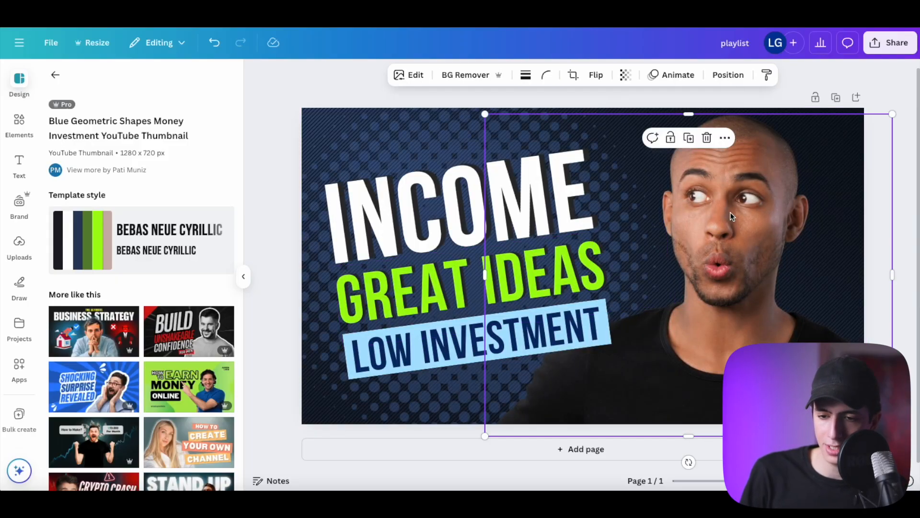
pyautogui.press('Delete')
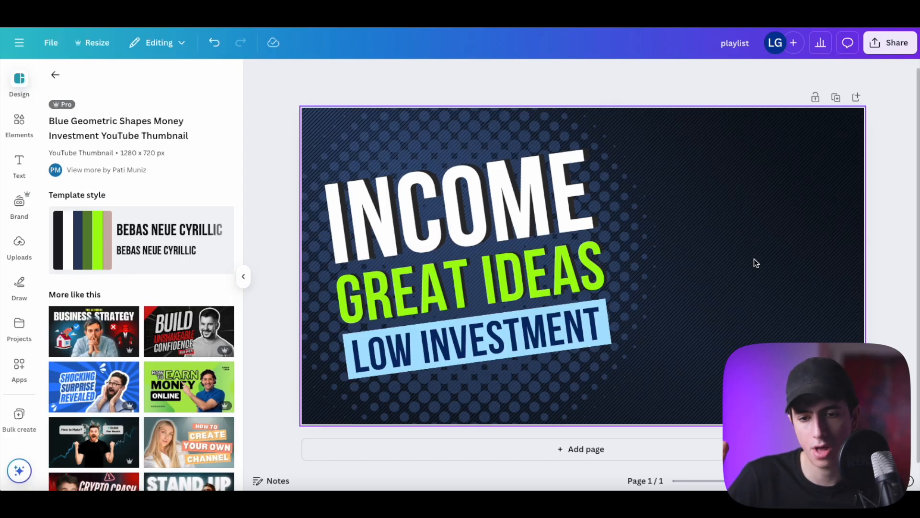
pyautogui.click(466, 211)
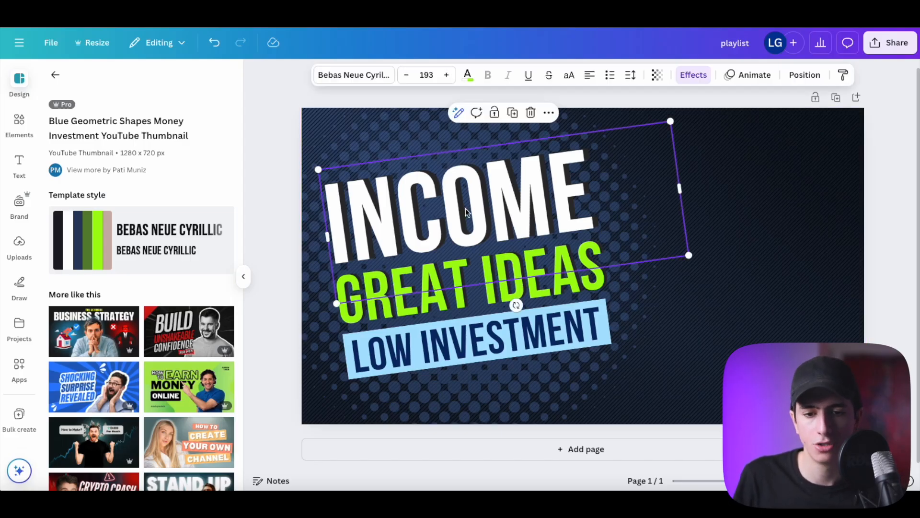
pyautogui.click(472, 293)
pyautogui.click(464, 351)
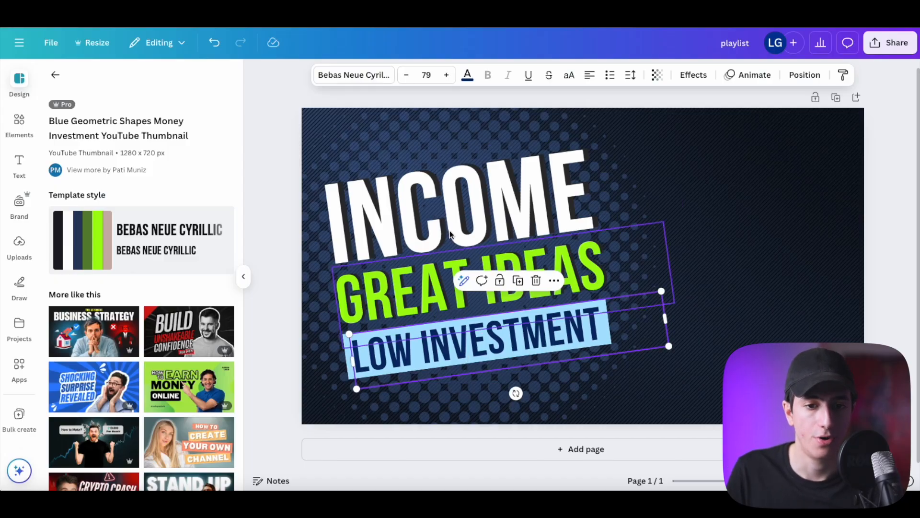
pyautogui.click(465, 105)
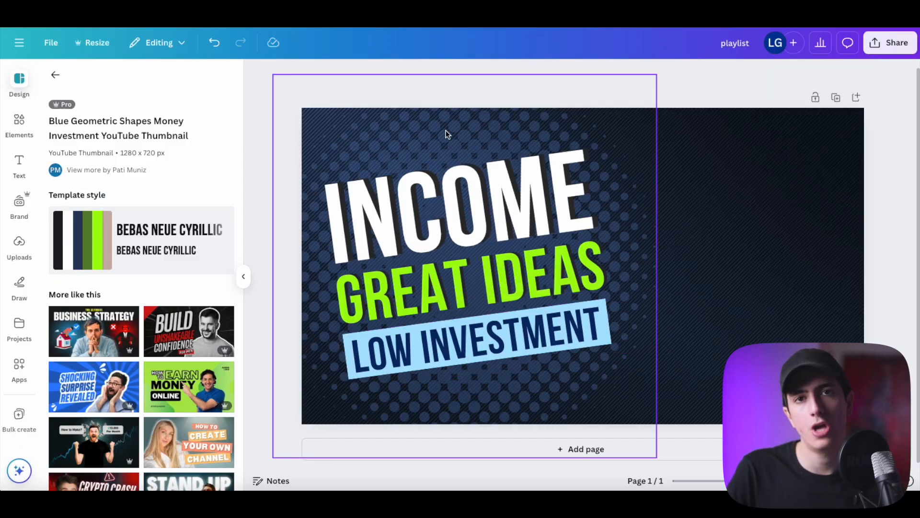